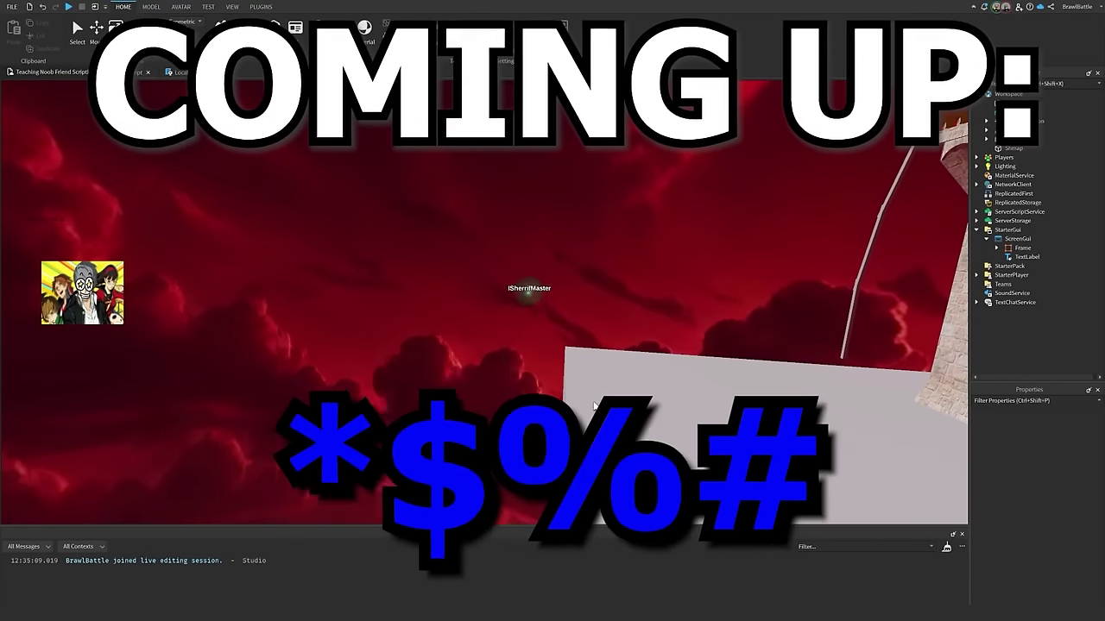
{"action": "right_click_drag", "start_coordinate": [593, 406], "coordinate": [682, 358]}
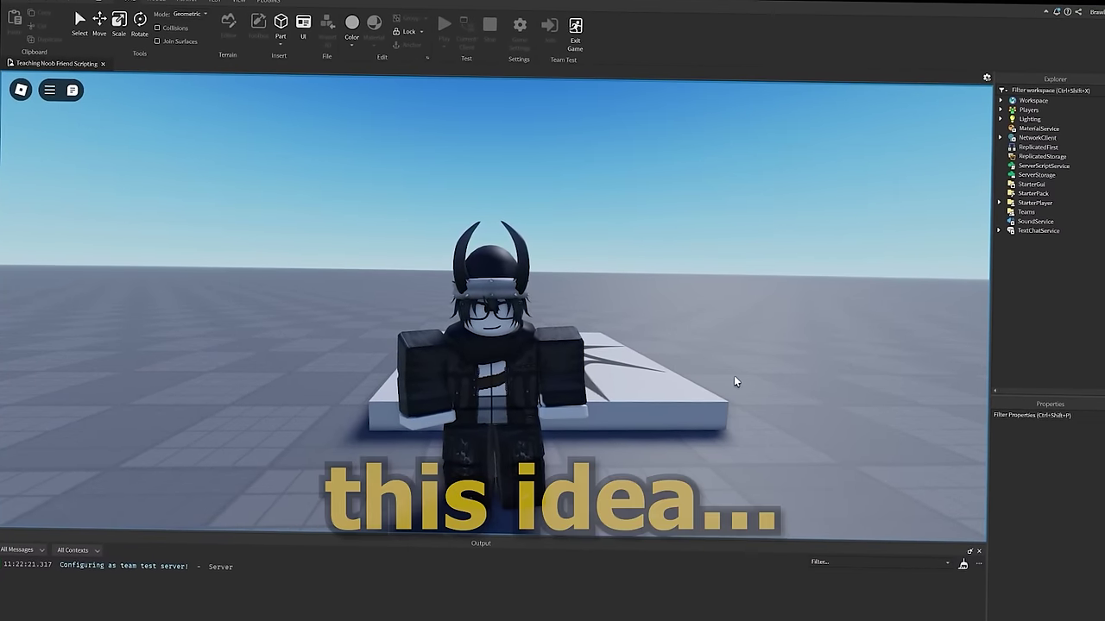
{"action": "right_click_drag", "start_coordinate": [712, 370], "coordinate": [712, 369]}
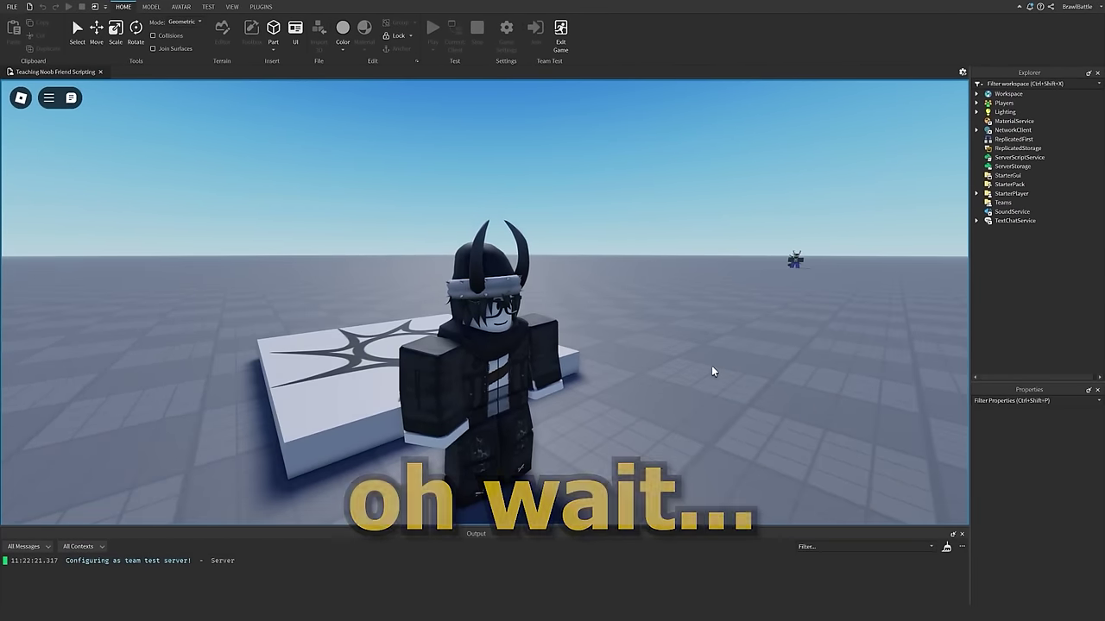
{"action": "key", "text": "w"}
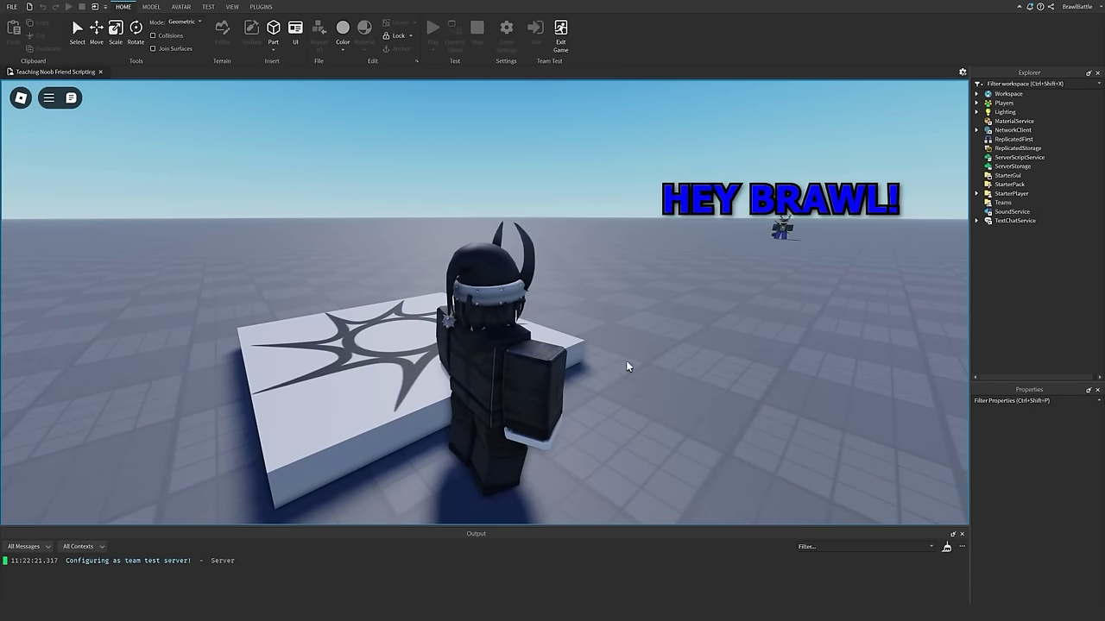
{"action": "right_click_drag", "start_coordinate": [628, 367], "coordinate": [620, 362]}
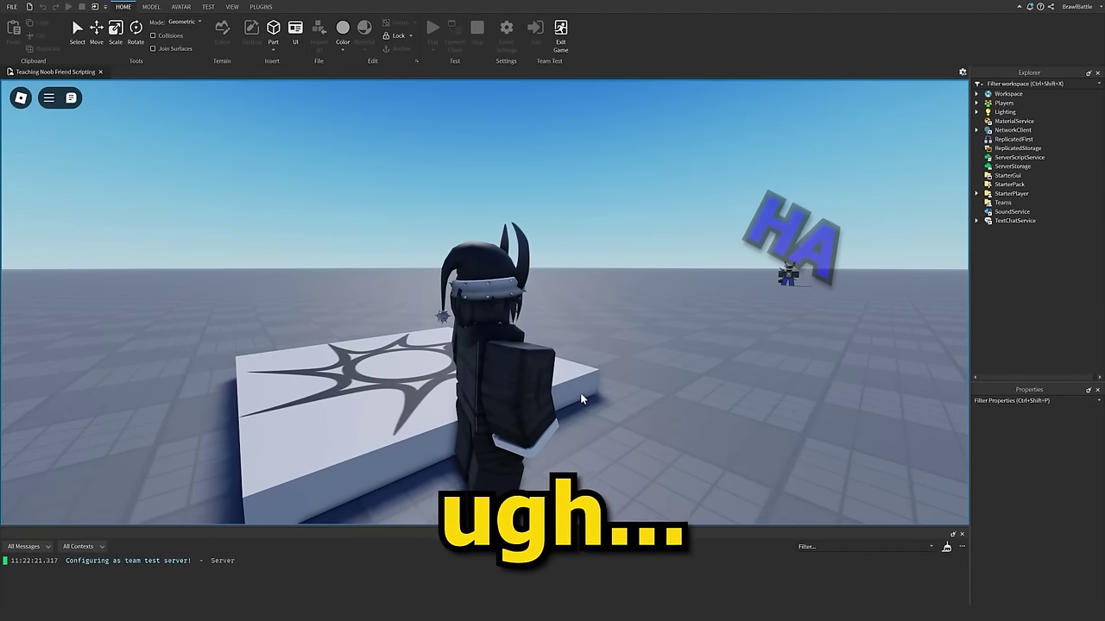
{"action": "key", "text": "s"}
{"action": "right_click_drag", "start_coordinate": [580, 393], "coordinate": [567, 398]}
{"action": "scroll", "coordinate": [567, 400], "scroll_direction": "up", "scroll_amount": 5}
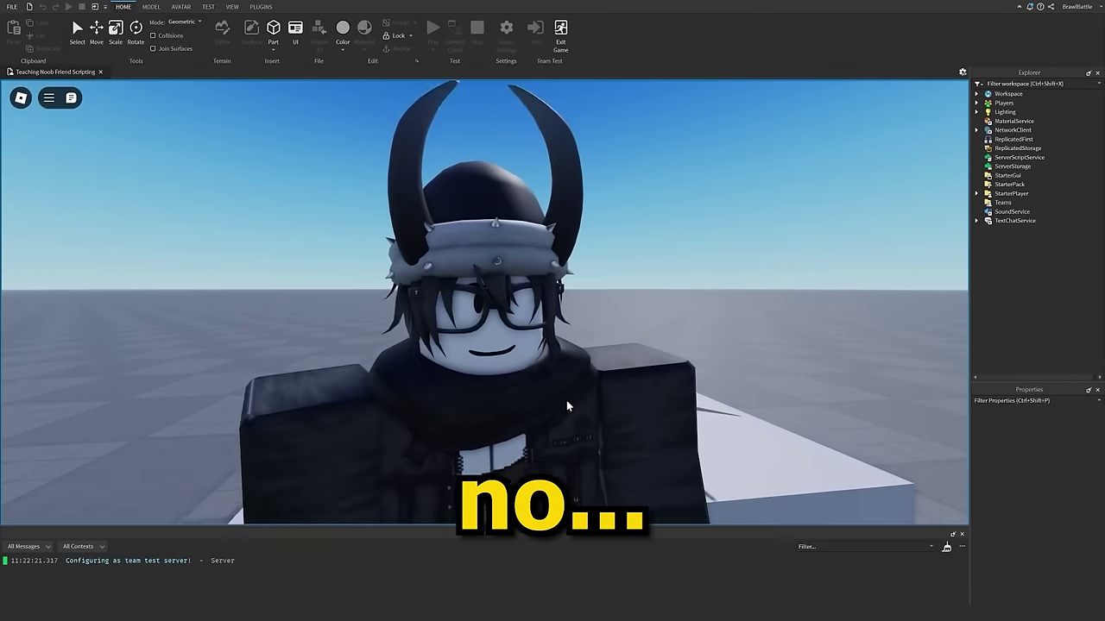
{"action": "scroll", "coordinate": [567, 401], "scroll_direction": "up", "scroll_amount": 5}
{"action": "scroll", "coordinate": [567, 400], "scroll_direction": "down", "scroll_amount": 6}
{"action": "right_click_drag", "start_coordinate": [567, 400], "coordinate": [567, 400]}
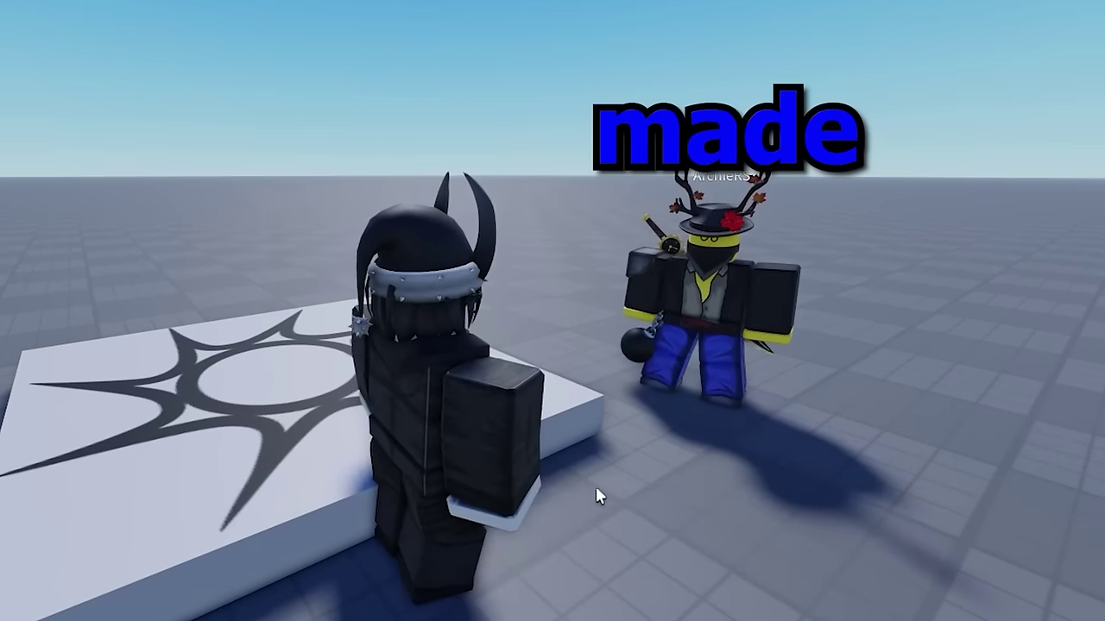
{"action": "scroll", "coordinate": [547, 407], "scroll_direction": "up", "scroll_amount": 5}
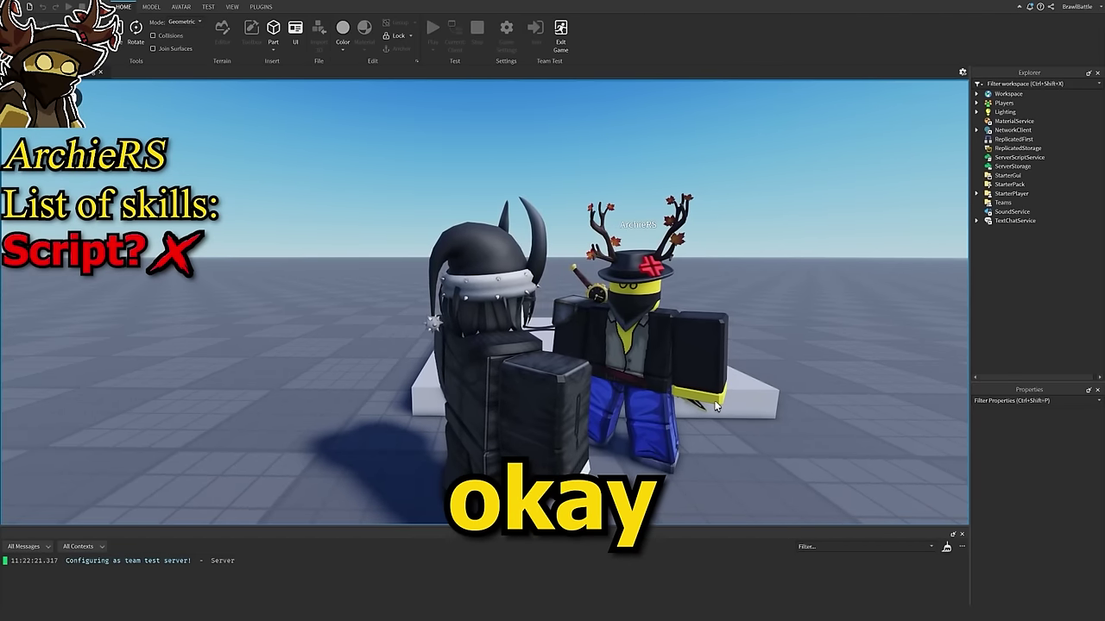
{"action": "scroll", "coordinate": [718, 403], "scroll_direction": "up", "scroll_amount": 6}
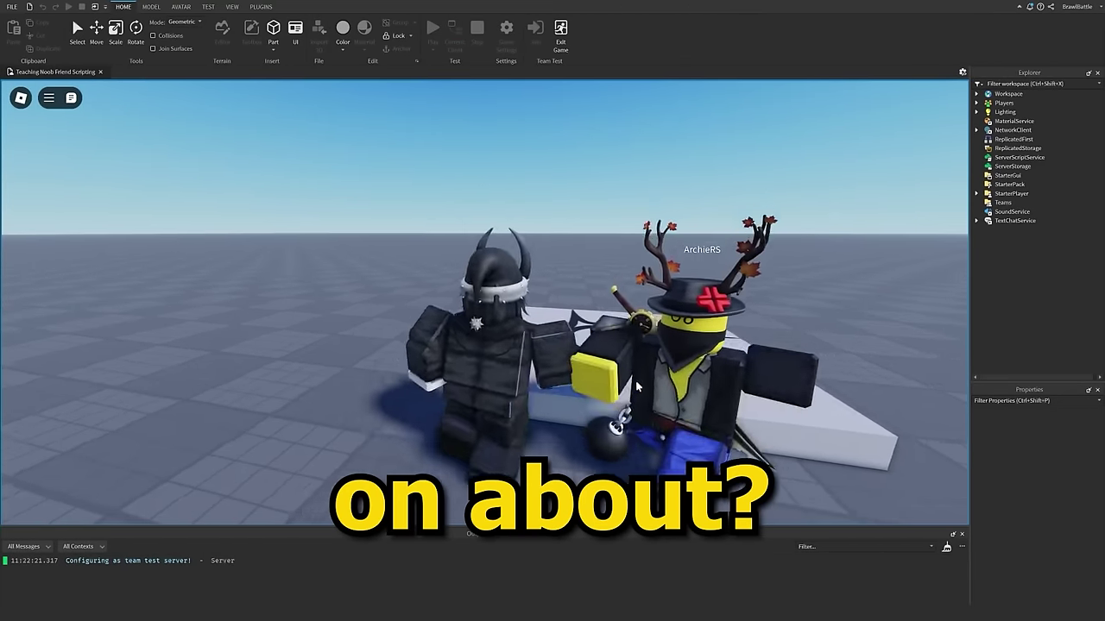
{"action": "key", "text": "d"}
{"action": "key", "text": "w"}
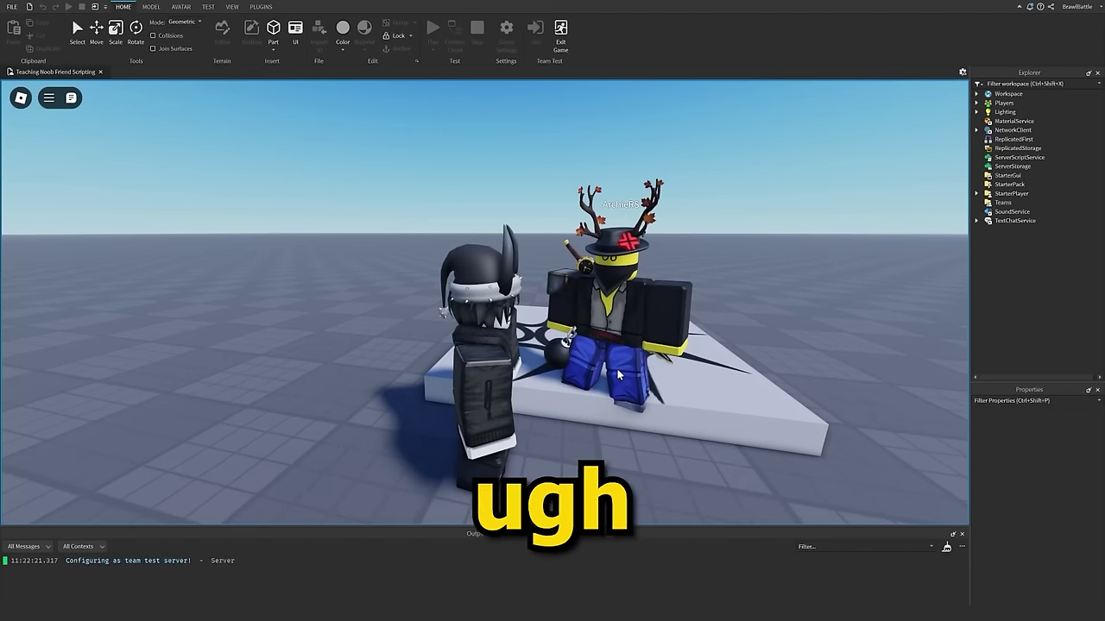
{"action": "key", "text": "s"}
{"action": "key", "text": "w"}
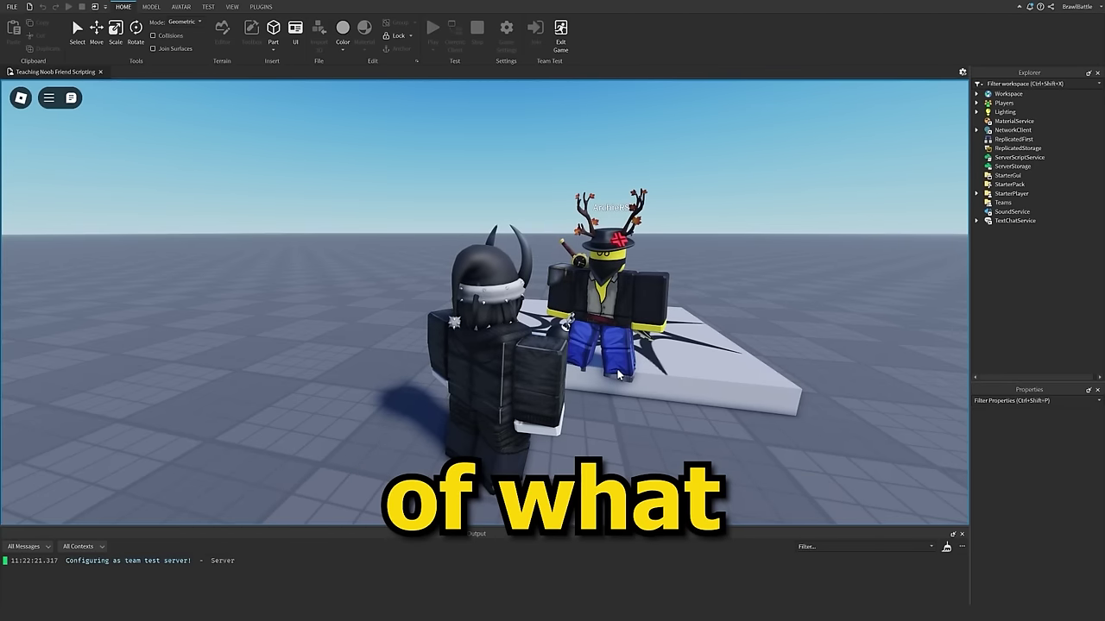
{"action": "key", "text": "s"}
{"action": "key", "text": "w"}
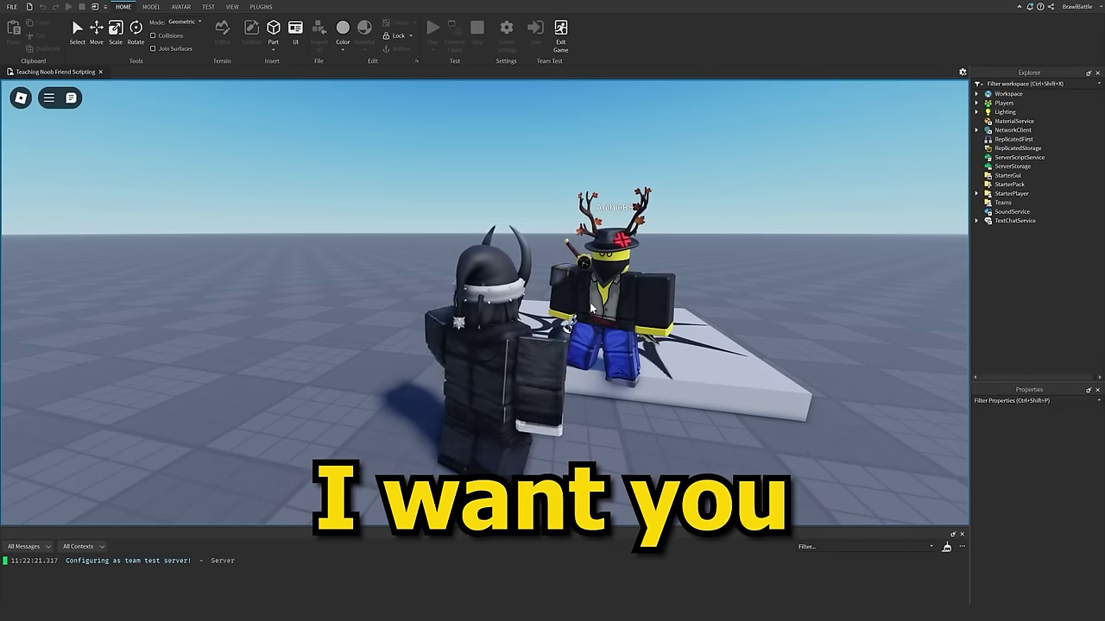
{"action": "key", "text": "s"}
{"action": "key", "text": "w"}
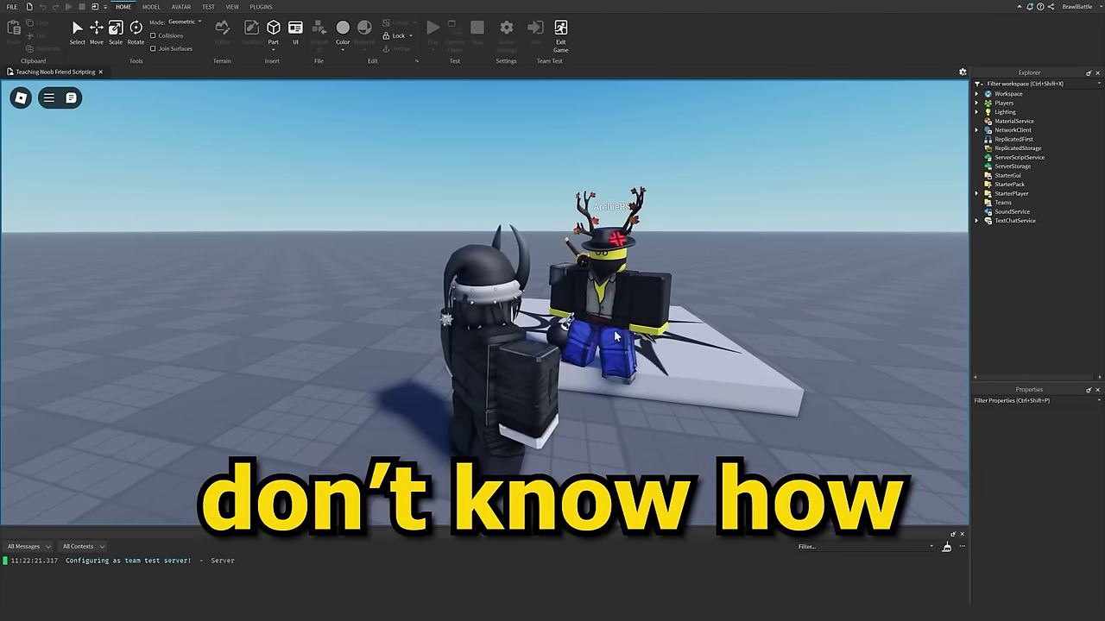
{"action": "scroll", "coordinate": [619, 333], "scroll_direction": "up", "scroll_amount": 1}
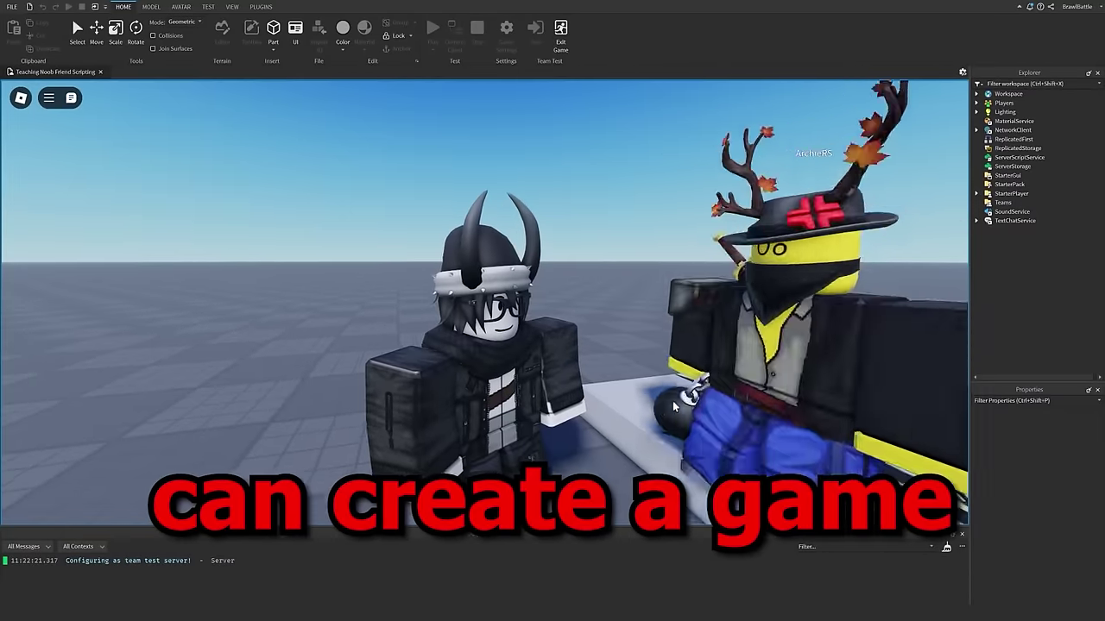
{"action": "key", "text": "d"}
{"action": "key", "text": "w"}
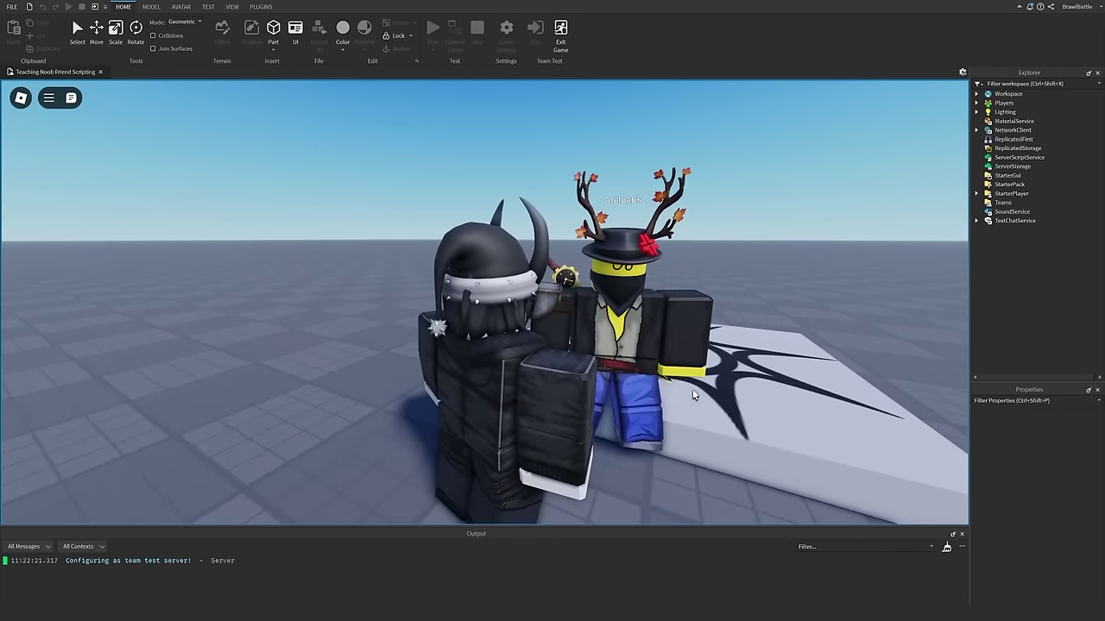
{"action": "scroll", "coordinate": [695, 391], "scroll_direction": "up", "scroll_amount": 5}
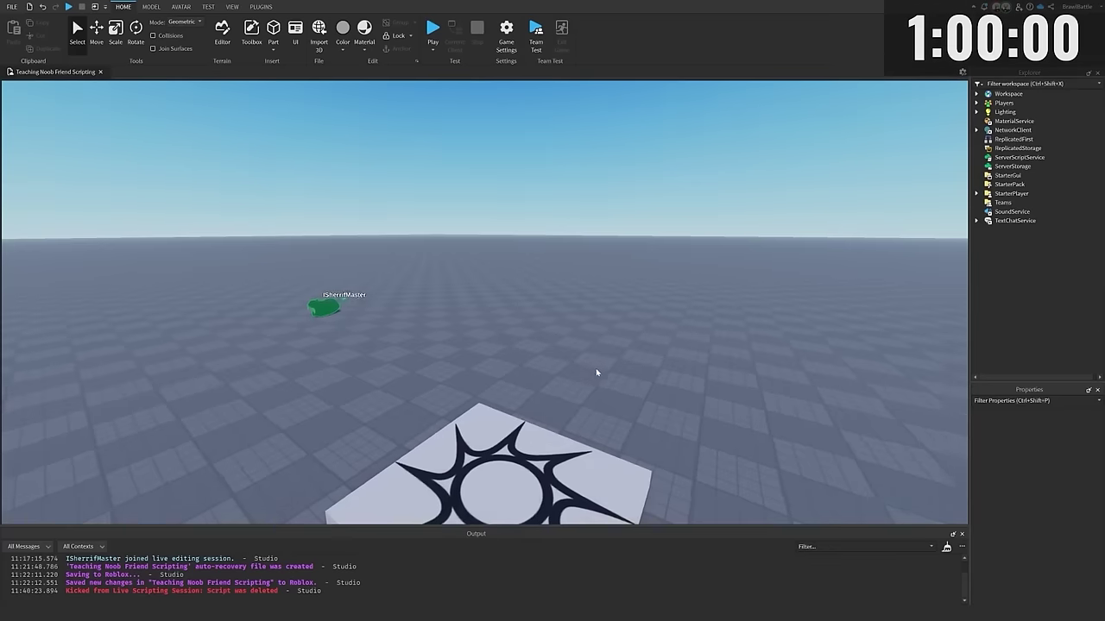
{"action": "scroll", "coordinate": [595, 372], "scroll_direction": "down", "scroll_amount": 3}
{"action": "scroll", "coordinate": [596, 372], "scroll_direction": "up", "scroll_amount": 6}
{"action": "scroll", "coordinate": [597, 373], "scroll_direction": "down", "scroll_amount": 3}
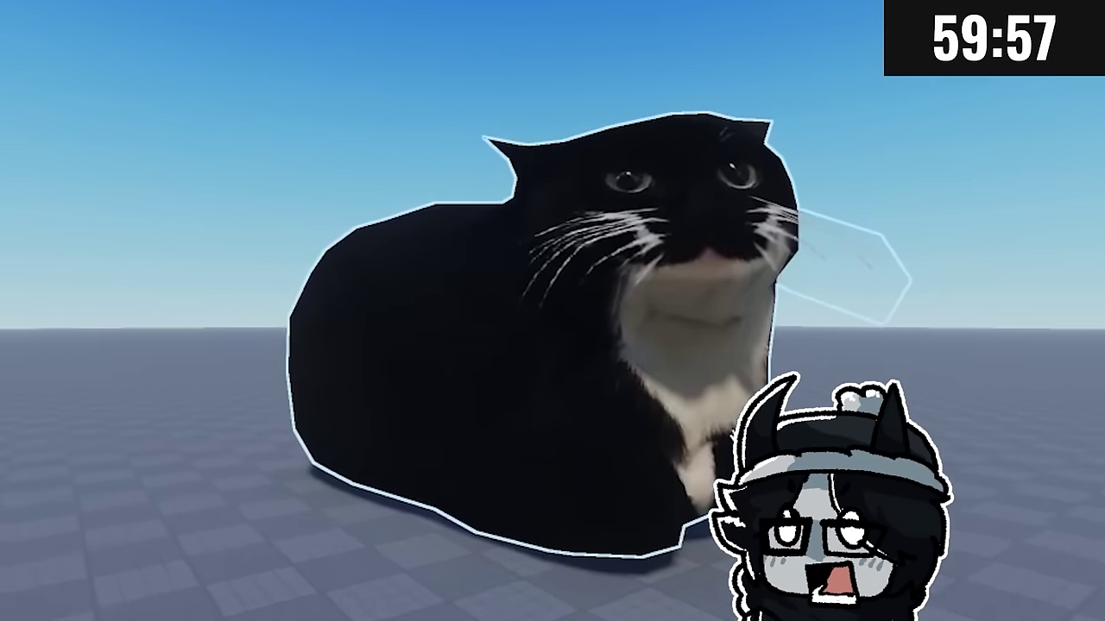
{"action": "right_click_drag", "start_coordinate": [671, 412], "coordinate": [596, 370]}
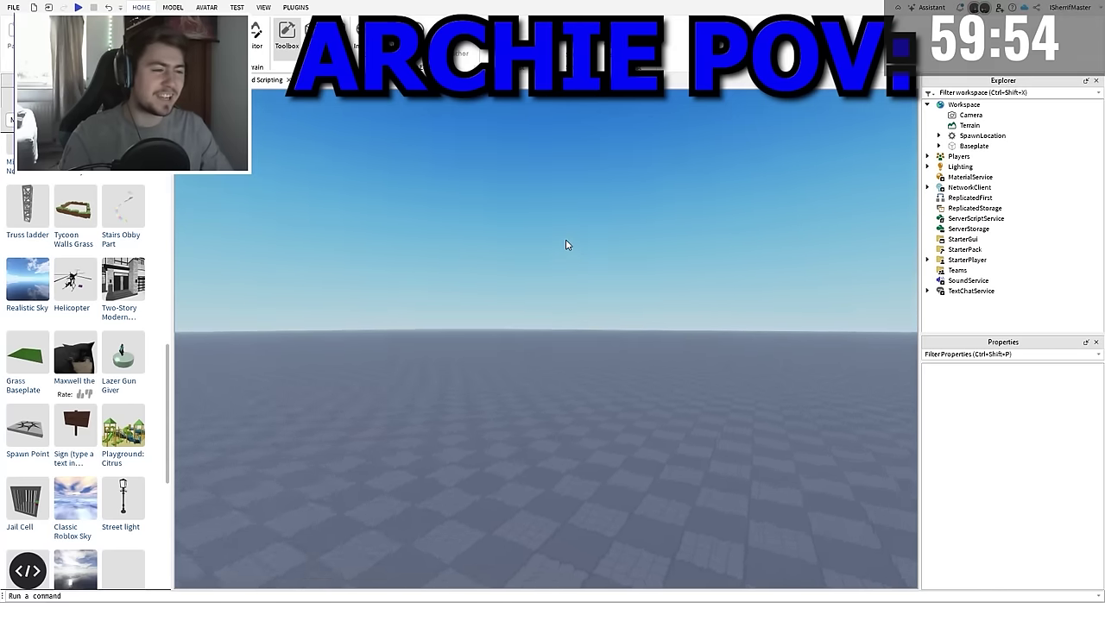
{"action": "scroll", "coordinate": [565, 239], "scroll_direction": "down", "scroll_amount": 3}
{"action": "right_click_drag", "start_coordinate": [565, 239], "coordinate": [567, 241]}
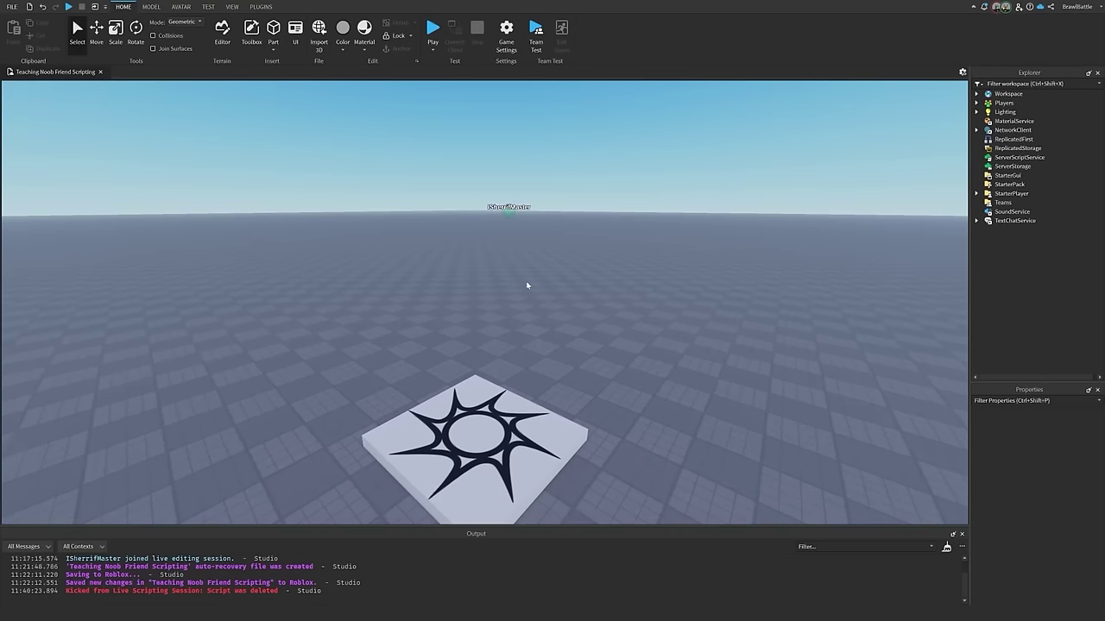
{"action": "mouse_move", "coordinate": [527, 283]}
{"action": "right_mouse_down"}
{"action": "mouse_move", "coordinate": [545, 334]}
{"action": "mouse_move", "coordinate": [611, 335]}
{"action": "right_mouse_up"}
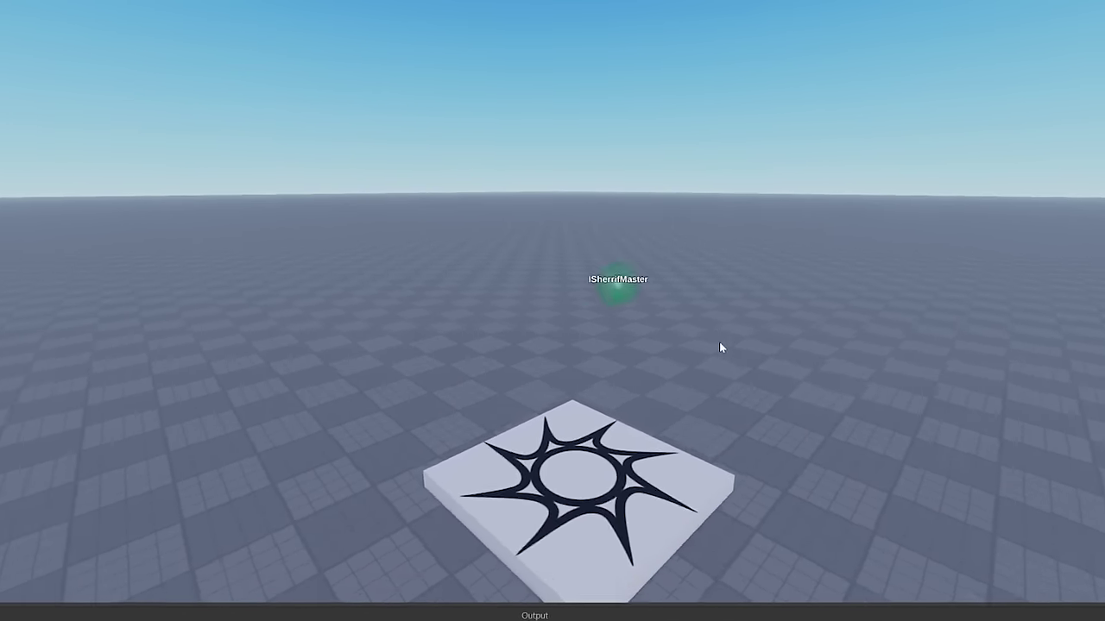
{"action": "right_click_drag", "start_coordinate": [719, 341], "coordinate": [721, 344]}
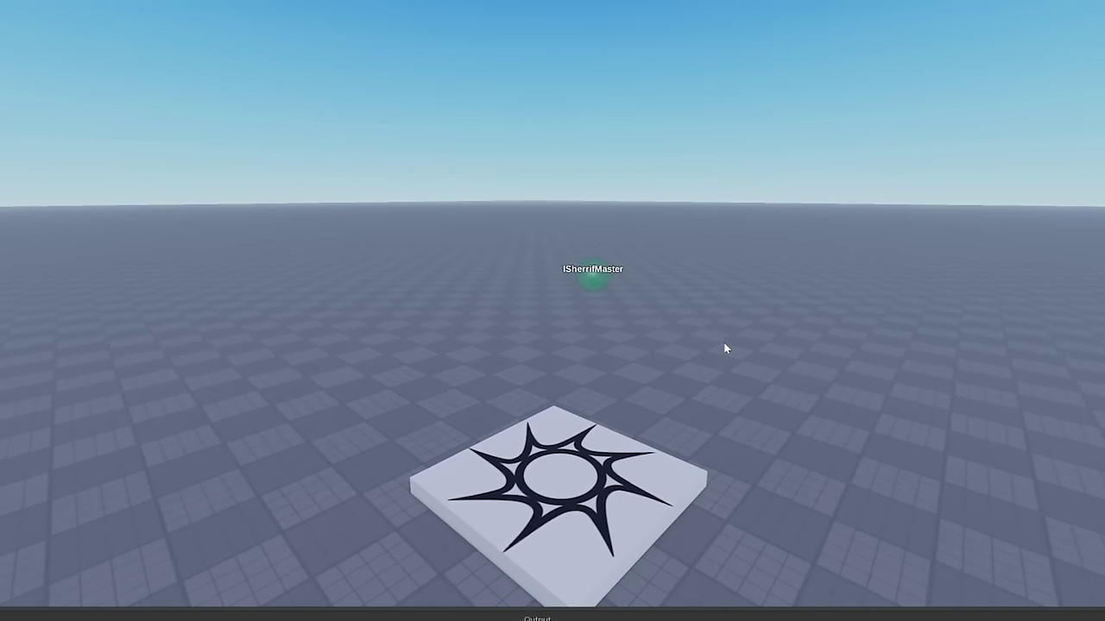
{"action": "scroll", "coordinate": [702, 406], "scroll_direction": "up", "scroll_amount": 2}
{"action": "scroll", "coordinate": [703, 403], "scroll_direction": "down", "scroll_amount": 1}
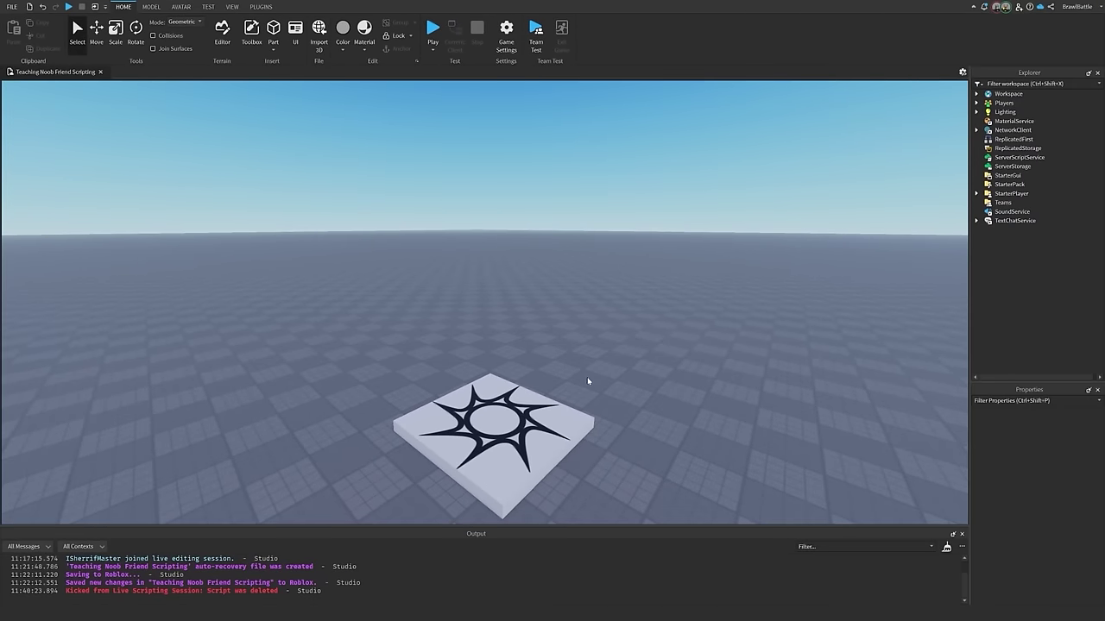
{"action": "scroll", "coordinate": [588, 381], "scroll_direction": "up", "scroll_amount": 2}
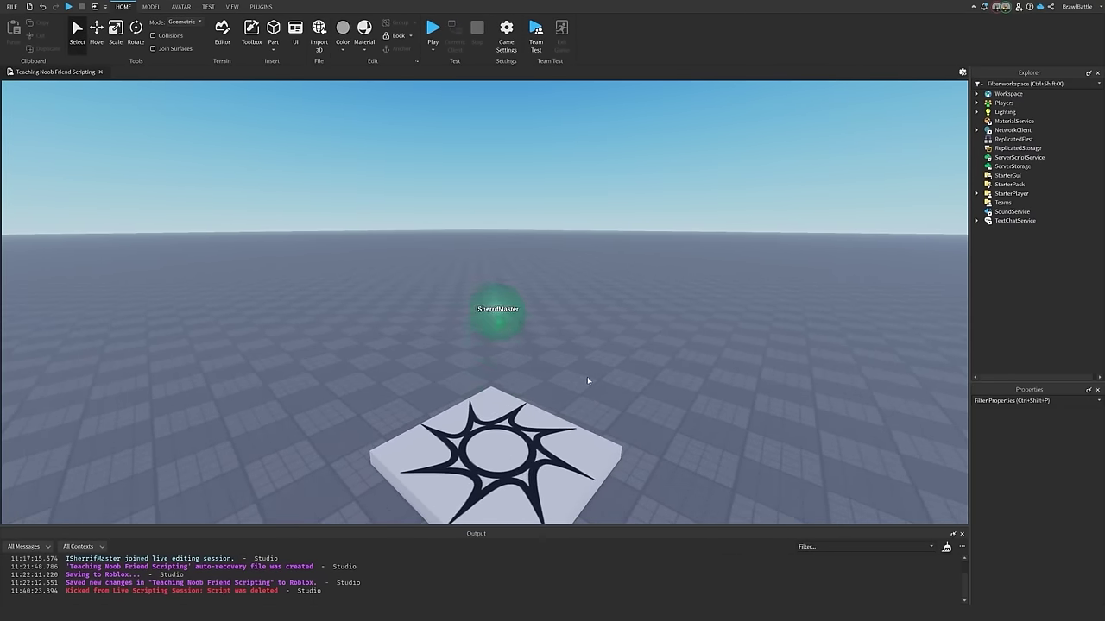
{"action": "scroll", "coordinate": [588, 381], "scroll_direction": "down", "scroll_amount": 3}
{"action": "scroll", "coordinate": [588, 381], "scroll_direction": "up", "scroll_amount": 4}
{"action": "scroll", "coordinate": [588, 381], "scroll_direction": "down", "scroll_amount": 3}
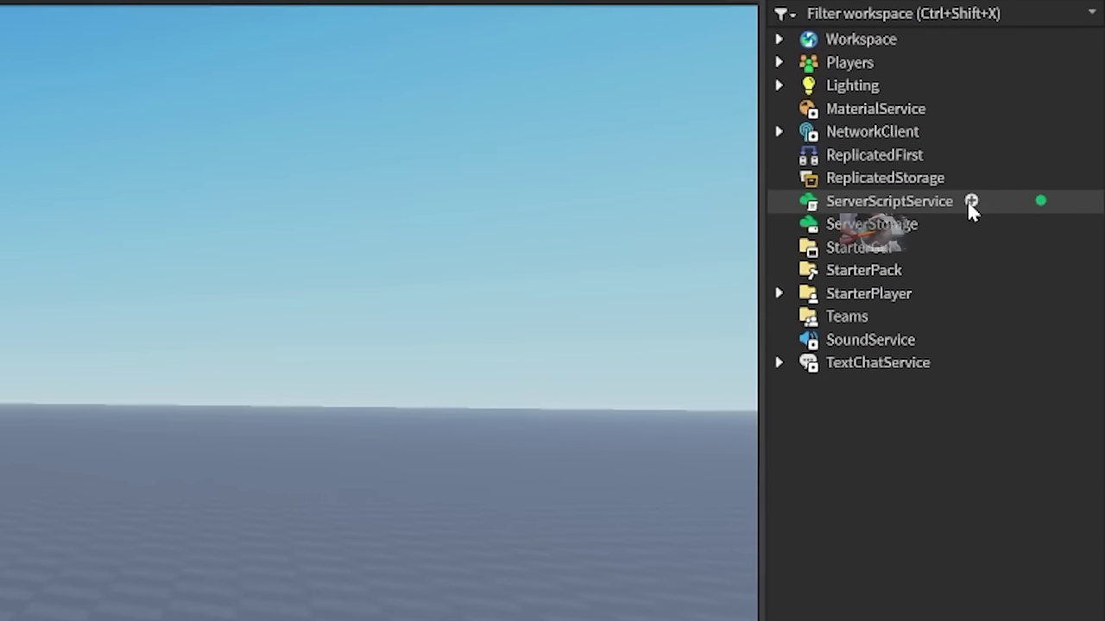
- Add a script to ServerScriptService, open it and replace its contents with print("goodbye, world")
{"action": "left_click", "coordinate": [1012, 281]}
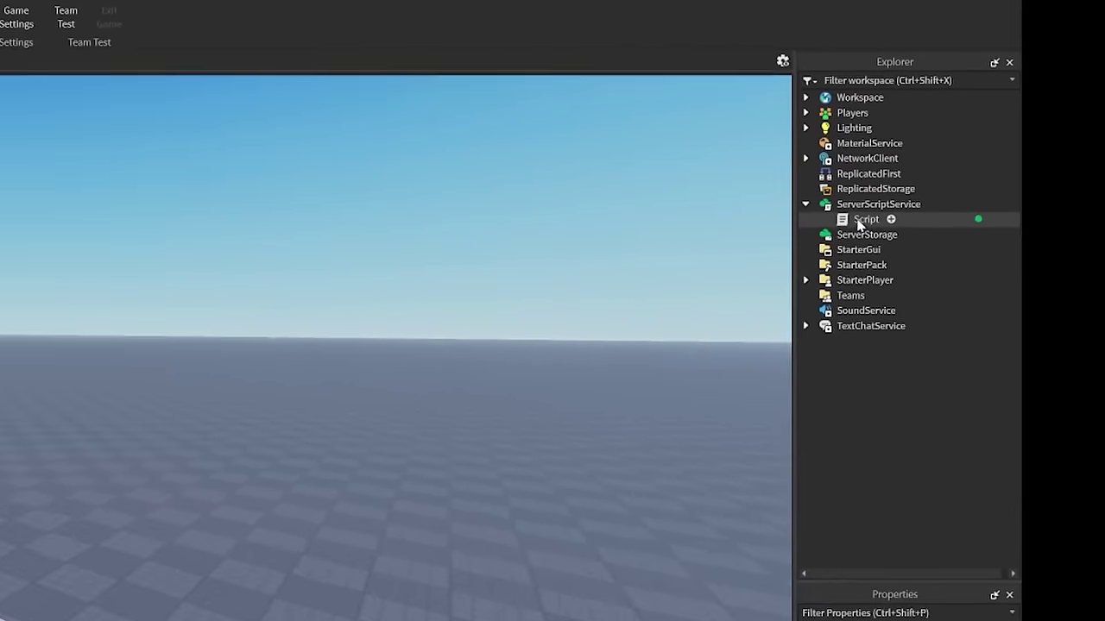
{"action": "double_click", "coordinate": [867, 226]}
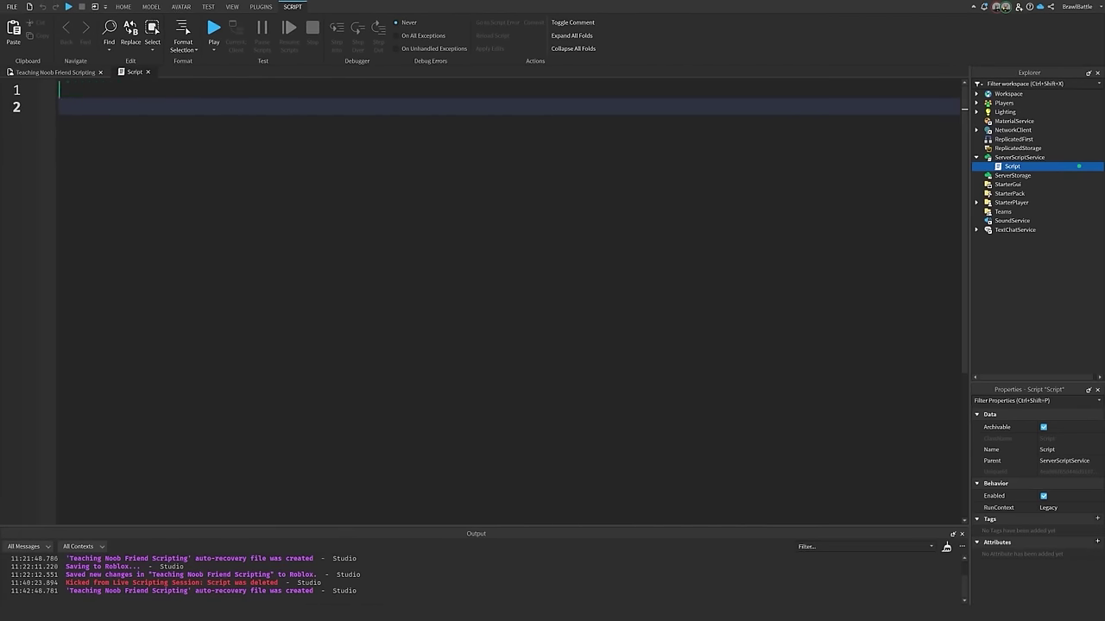
{"action": "key", "text": "BackSpace"}
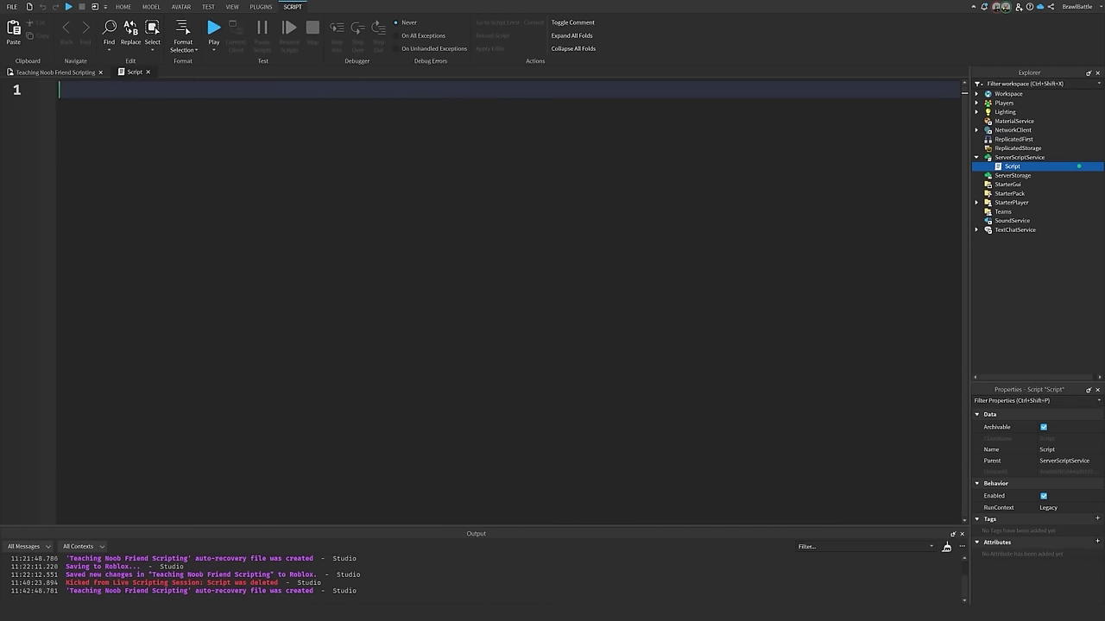
{"action": "type", "text": "print(\"Hello, world\")"}
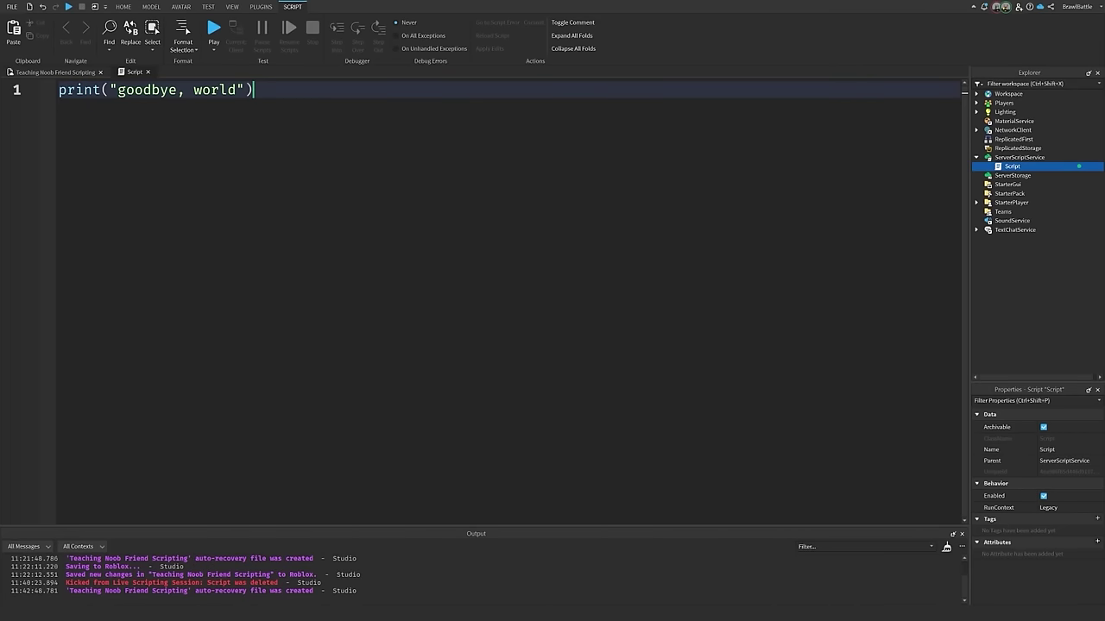
{"action": "double_click", "coordinate": [86, 93]}
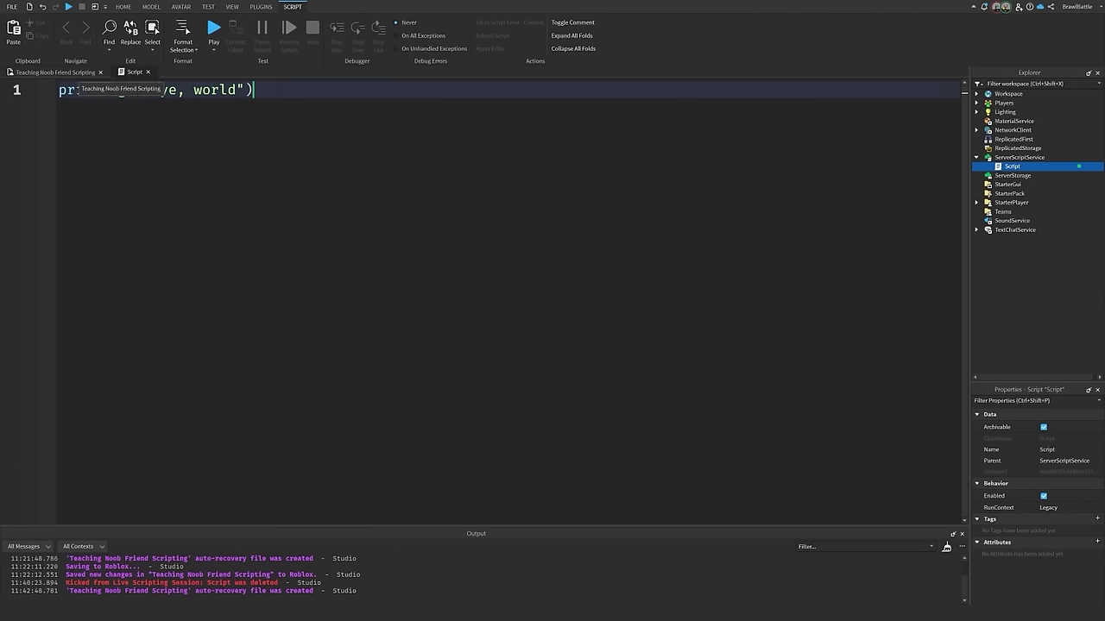
- Return from the script to the 3D scene and check that the Output window is enabled
{"action": "left_click", "coordinate": [80, 75]}
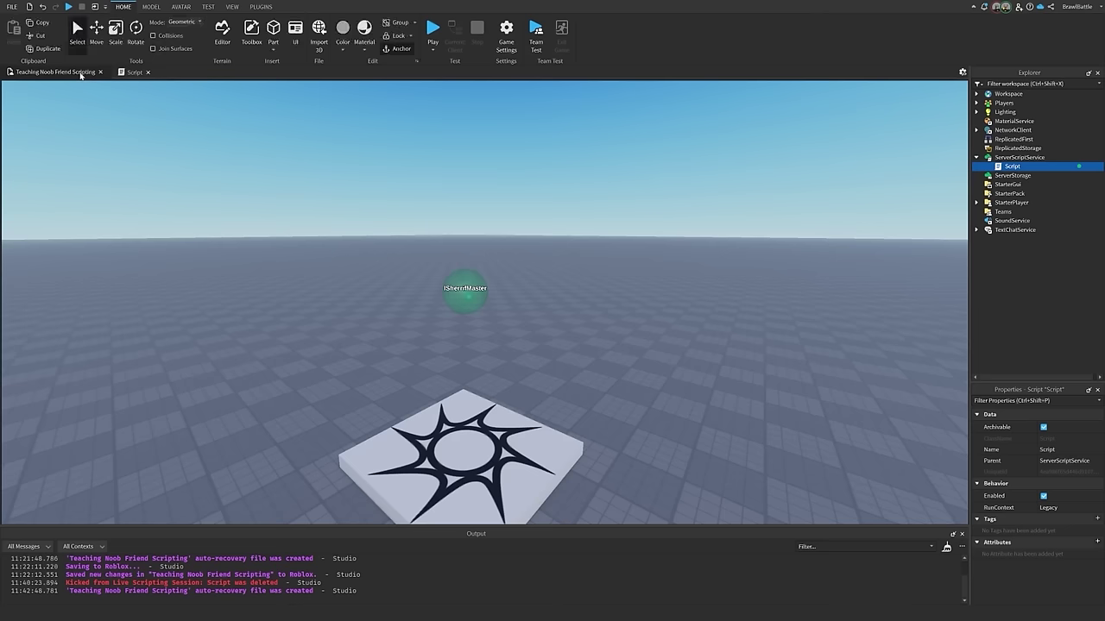
{"action": "right_click_drag", "start_coordinate": [247, 126], "coordinate": [254, 144]}
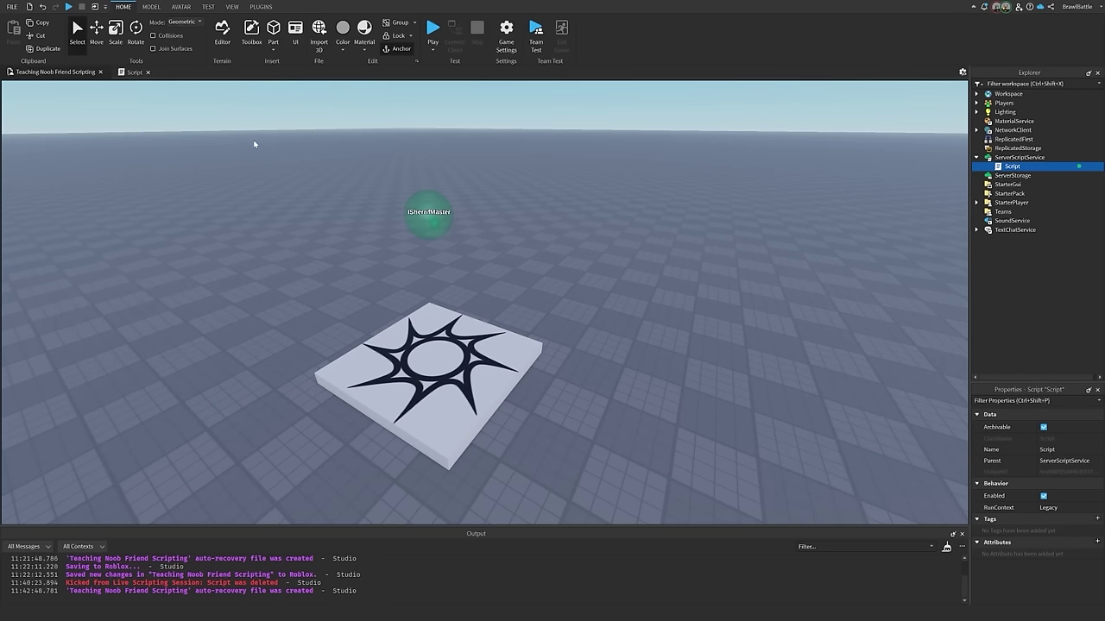
{"action": "left_click", "coordinate": [233, 7]}
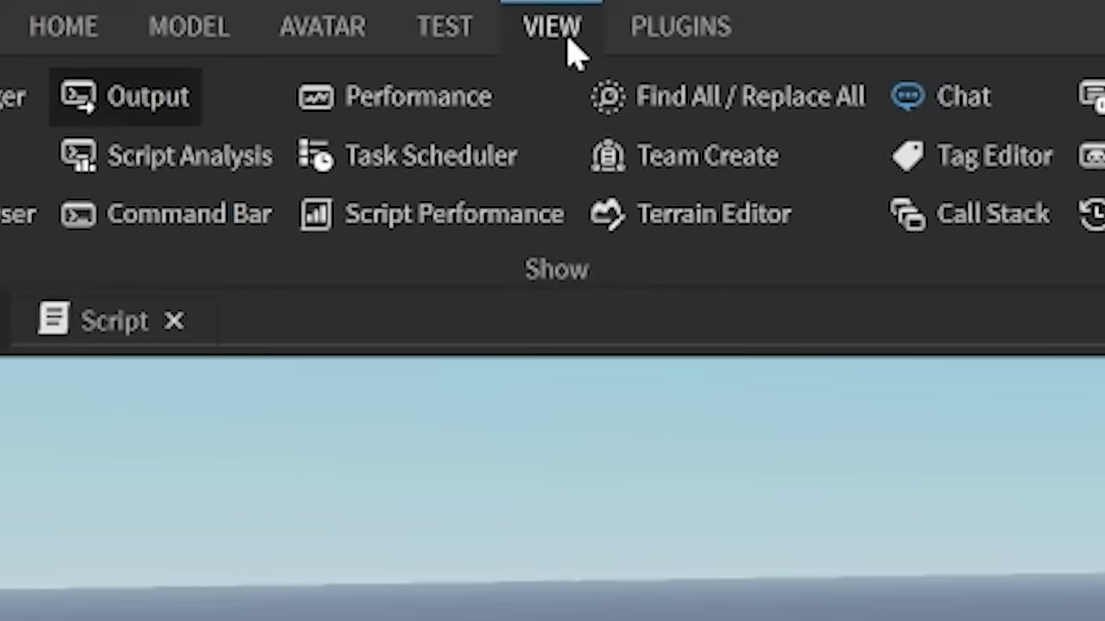
{"action": "left_click", "coordinate": [505, 101]}
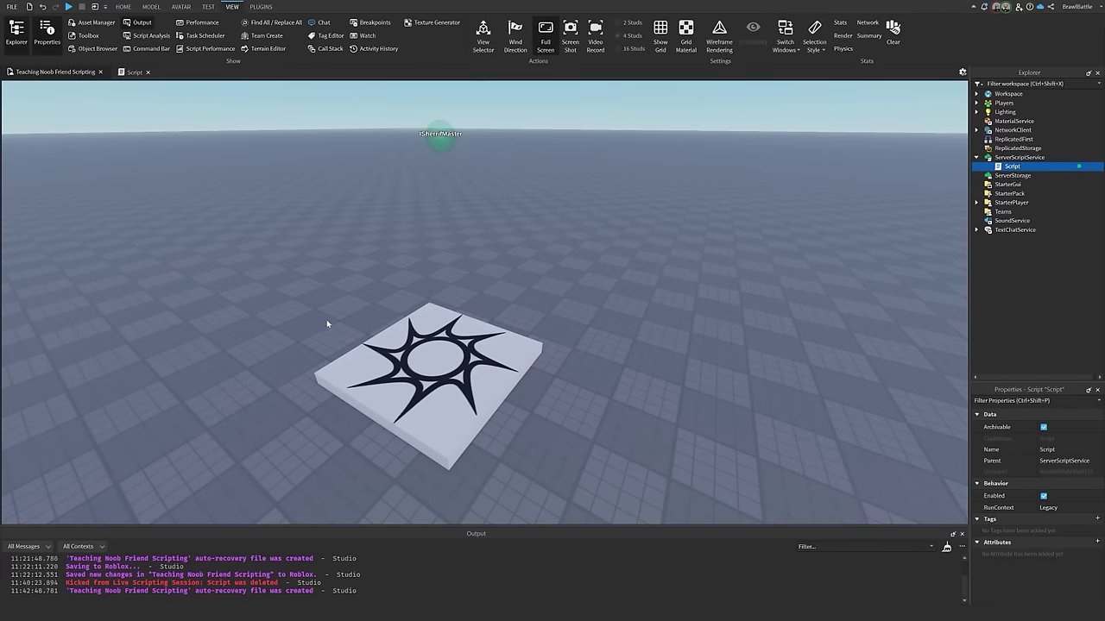
- Start a playtest and highlight the message printed by the script in the Output window
{"action": "left_click", "coordinate": [208, 6]}
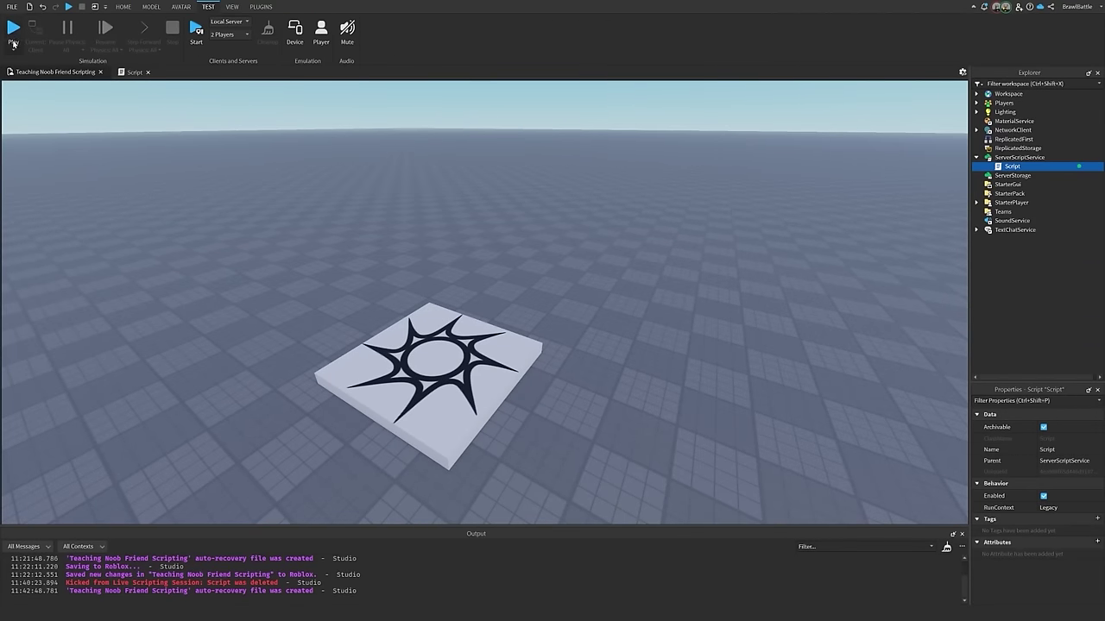
{"action": "left_click", "coordinate": [14, 35]}
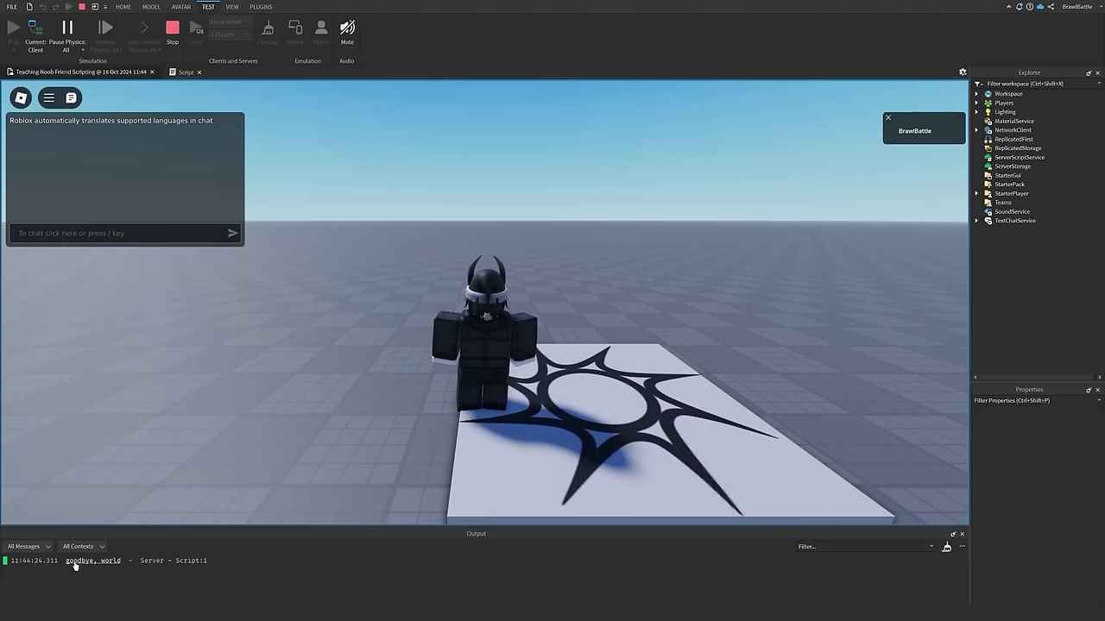
{"action": "left_click_drag", "start_coordinate": [73, 561], "coordinate": [207, 561]}
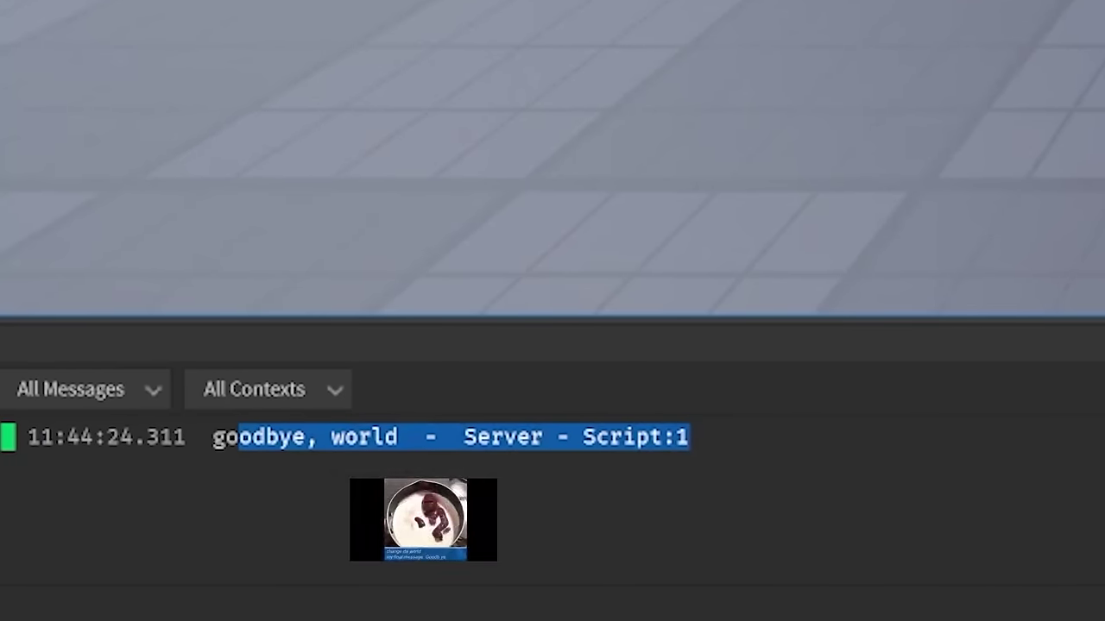
- Clear the highlight on the Output message, return to the play view and stop the playtest
{"action": "left_click", "coordinate": [690, 439]}
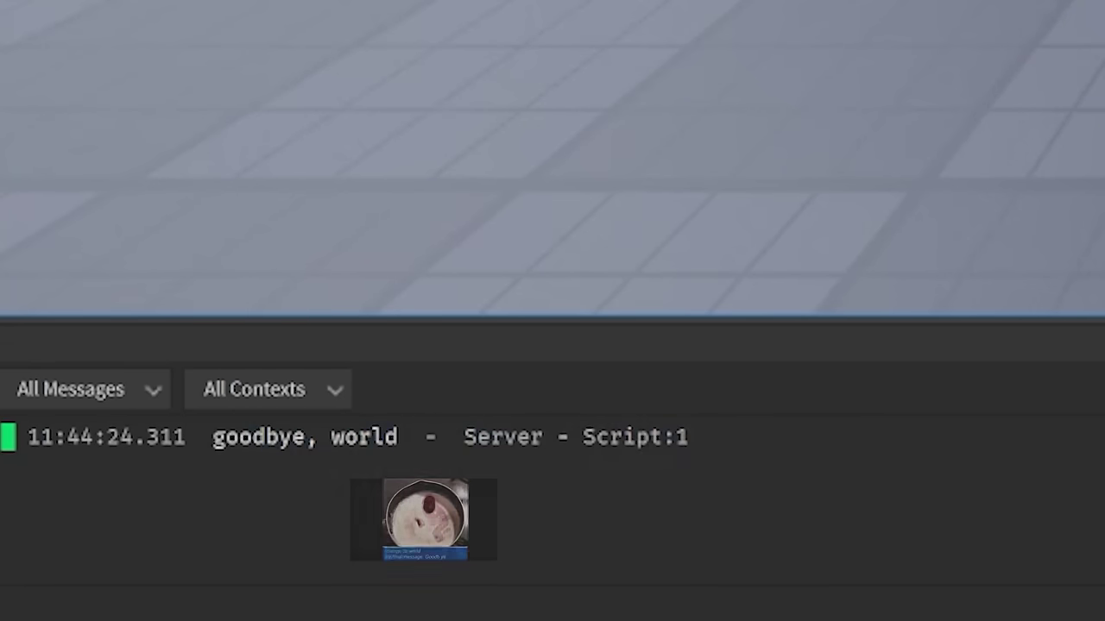
{"action": "right_click_drag", "start_coordinate": [868, 197], "coordinate": [868, 196]}
{"action": "key", "text": "s"}
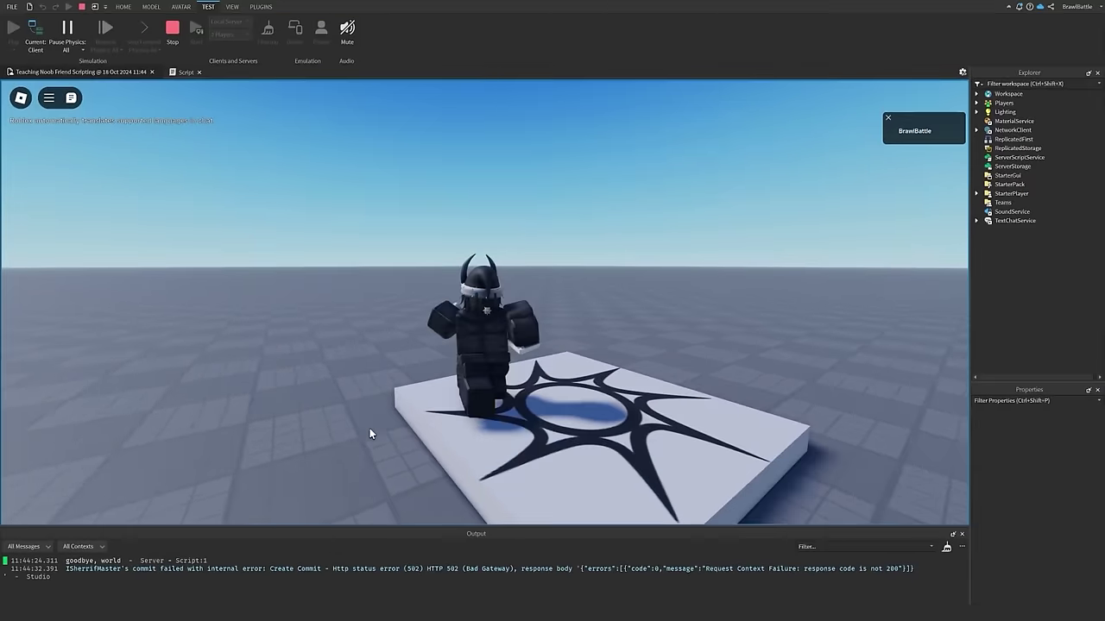
{"action": "key", "text": "shift+F5"}
- Start a local variable declaration on the first line of the empty script
{"action": "type", "text": "420"}
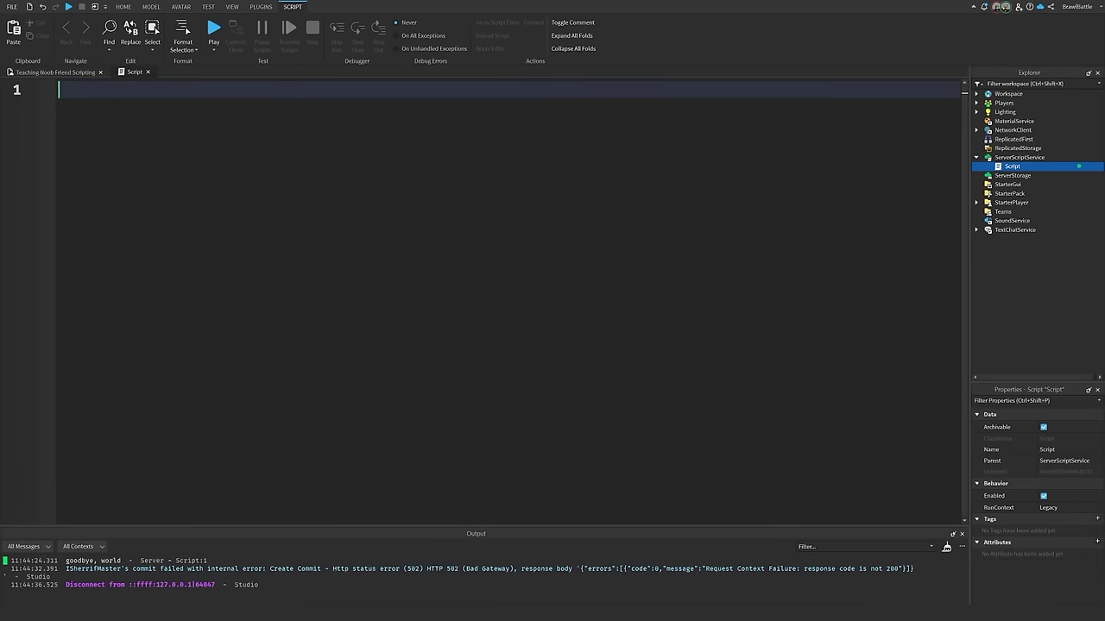
{"action": "type", "text": "local"}
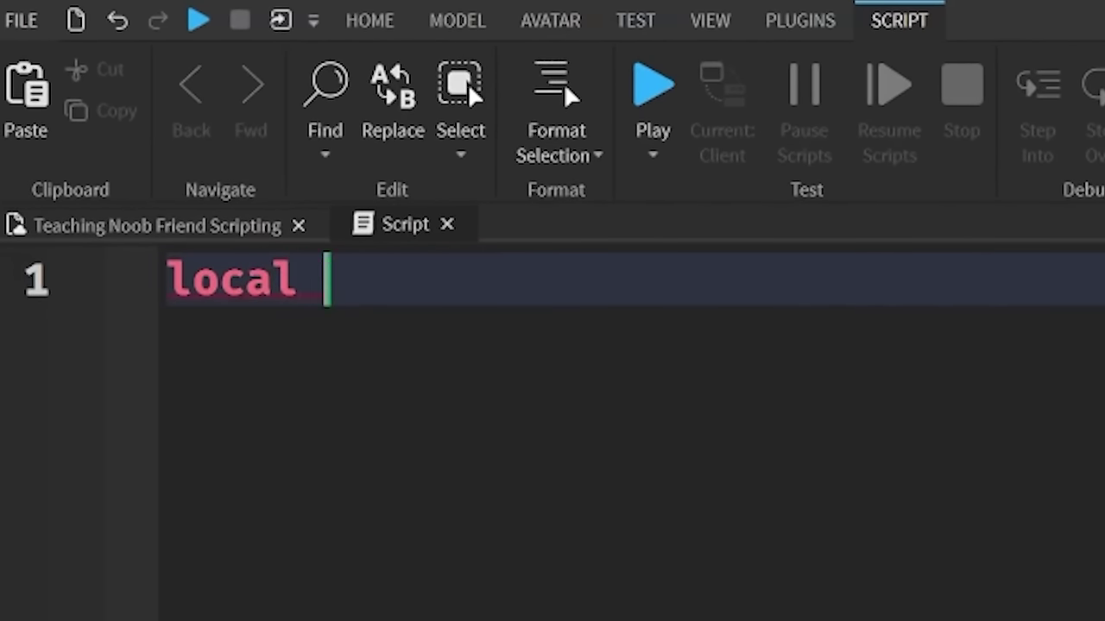
{"action": "type", "text": " this veri"}
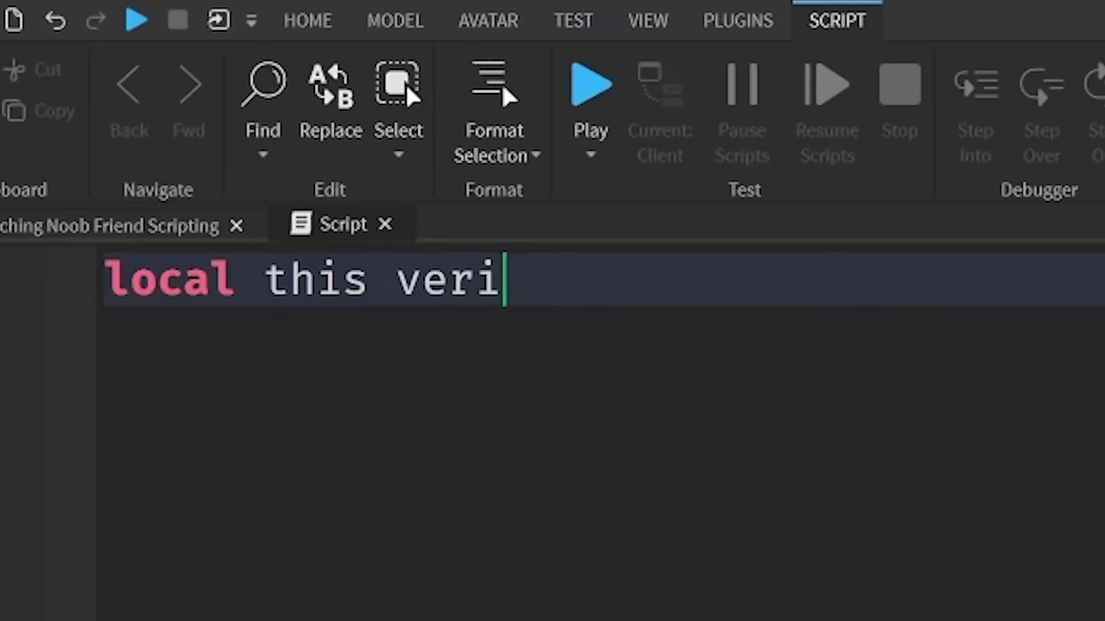
{"action": "type", "text": "able can"}
{"action": "key", "text": "BackSpace"}
{"action": "key", "text": "BackSpace"}
{"action": "key", "text": "BackSpace"}
{"action": "key", "text": "BackSpace"}
{"action": "key", "text": "BackSpace"}
{"action": "key", "text": "BackSpace"}
{"action": "key", "text": "BackSpace"}
{"action": "key", "text": "BackSpace"}
{"action": "key", "text": "BackSpace"}
{"action": "key", "text": "BackSpace"}
{"action": "key", "text": "BackSpace"}
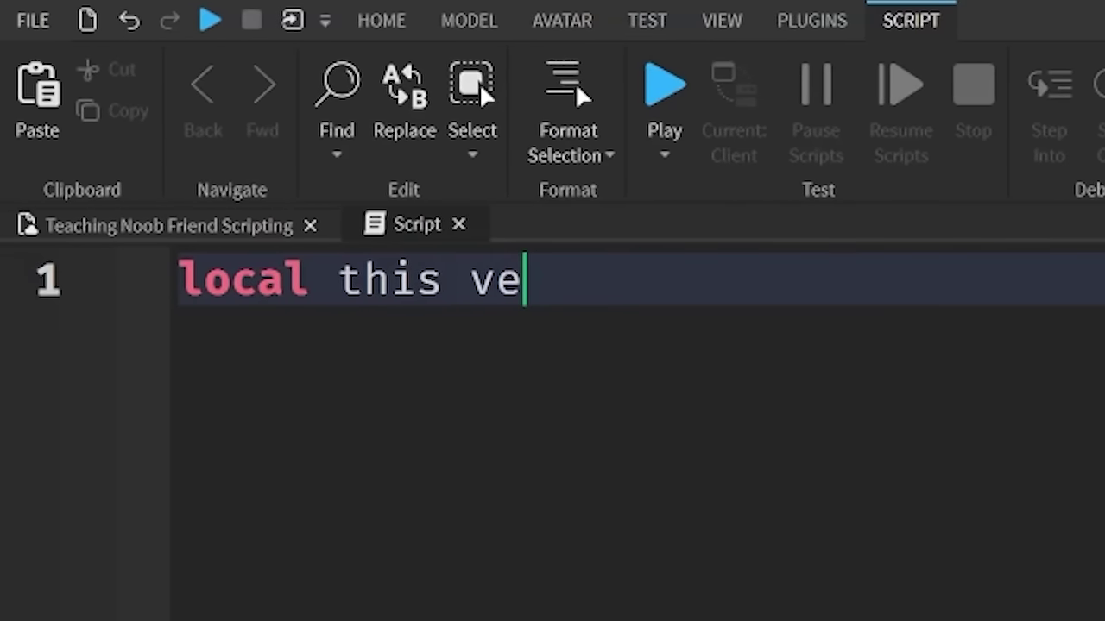
{"action": "type", "text": "riable"}
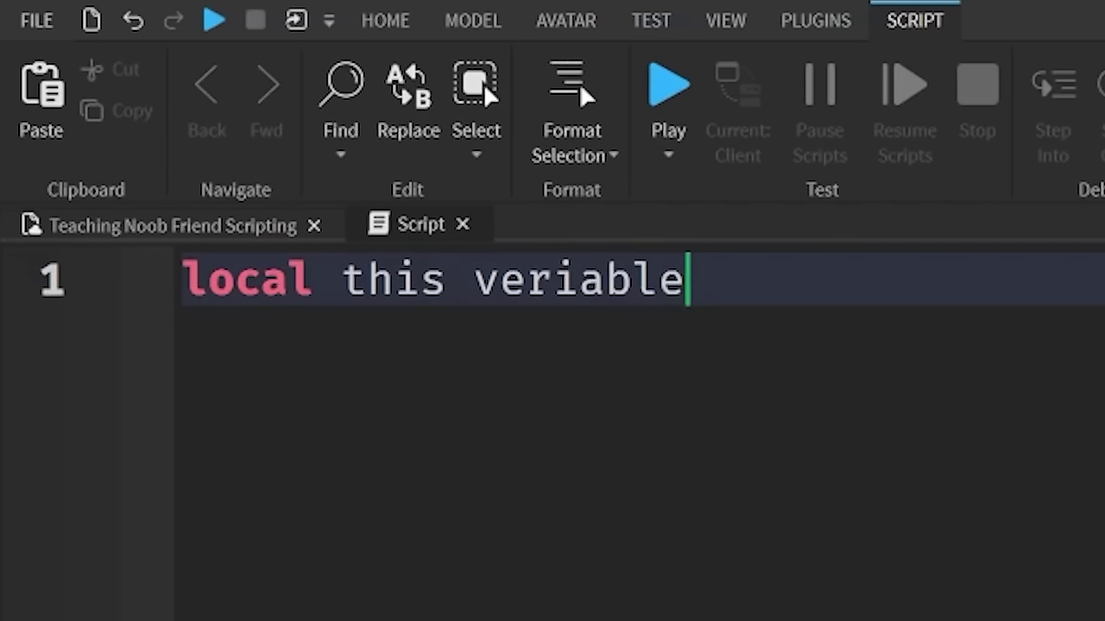
{"action": "key", "text": "BackSpace"}
{"action": "key", "text": "BackSpace"}
{"action": "key", "text": "BackSpace"}
{"action": "key", "text": "BackSpace"}
{"action": "key", "text": "BackSpace"}
{"action": "key", "text": "BackSpace"}
{"action": "key", "text": "BackSpace"}
{"action": "type", "text": "eri"}
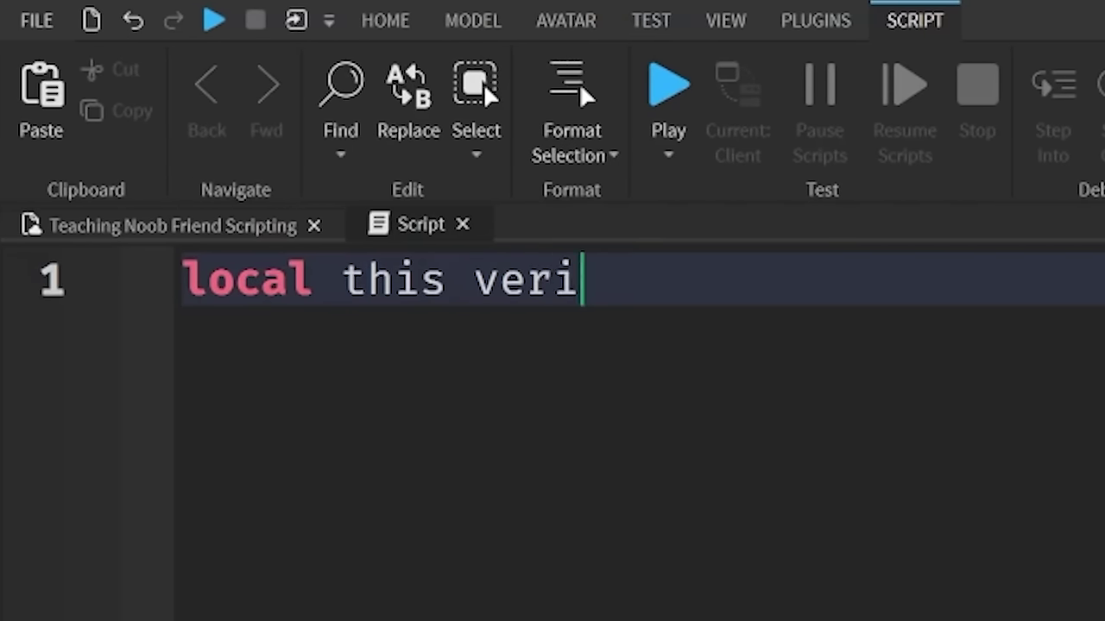
{"action": "type", "text": "able"}
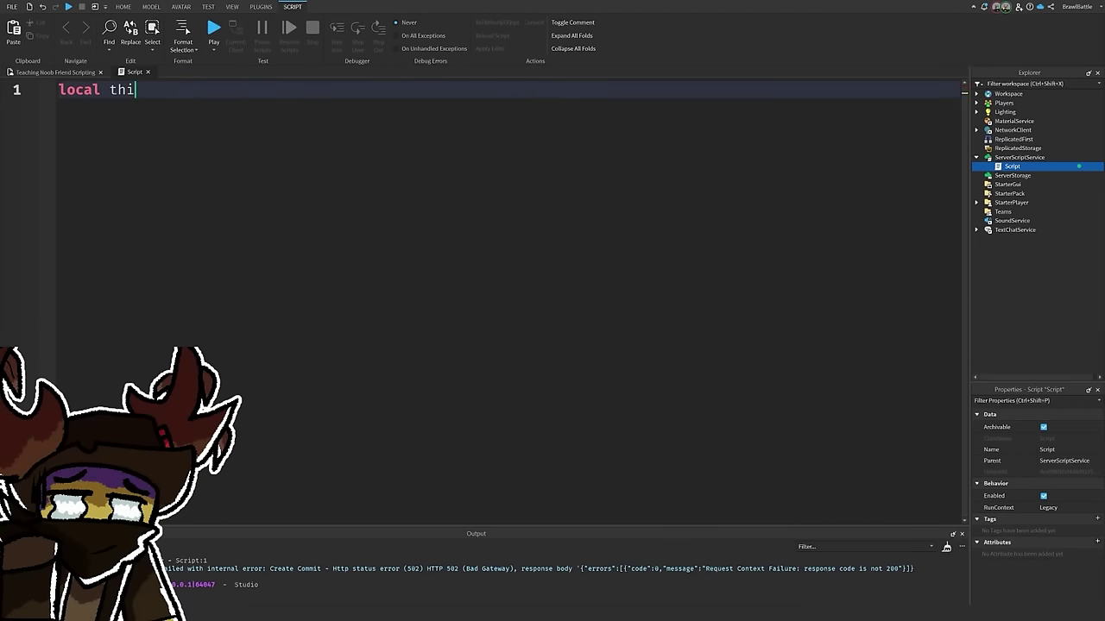
- Name the local variable thisvariable, without any extra words at the end of the name
{"action": "type", "text": "svariableisdyslexic"}
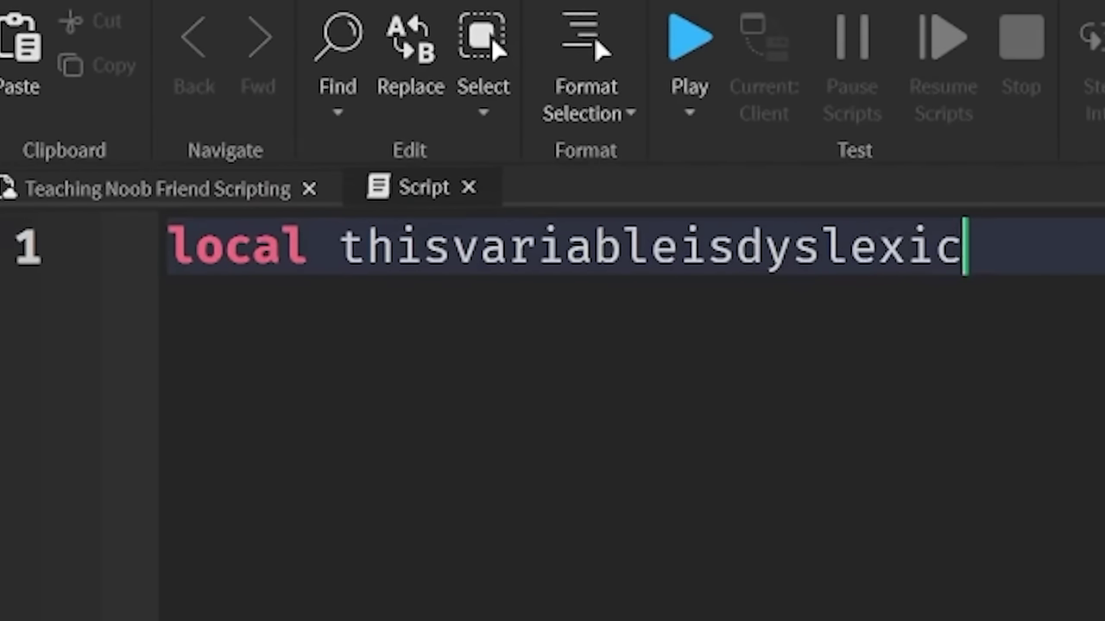
{"action": "key", "text": "BackSpace"}
{"action": "key", "text": "BackSpace"}
{"action": "key", "text": "BackSpace"}
{"action": "key", "text": "BackSpace"}
{"action": "key", "text": "BackSpace"}
{"action": "key", "text": "BackSpace"}
{"action": "key", "text": "BackSpace"}
{"action": "key", "text": "BackSpace"}
{"action": "key", "text": "BackSpace"}
{"action": "key", "text": "BackSpace"}
{"action": "key", "text": "BackSpace"}
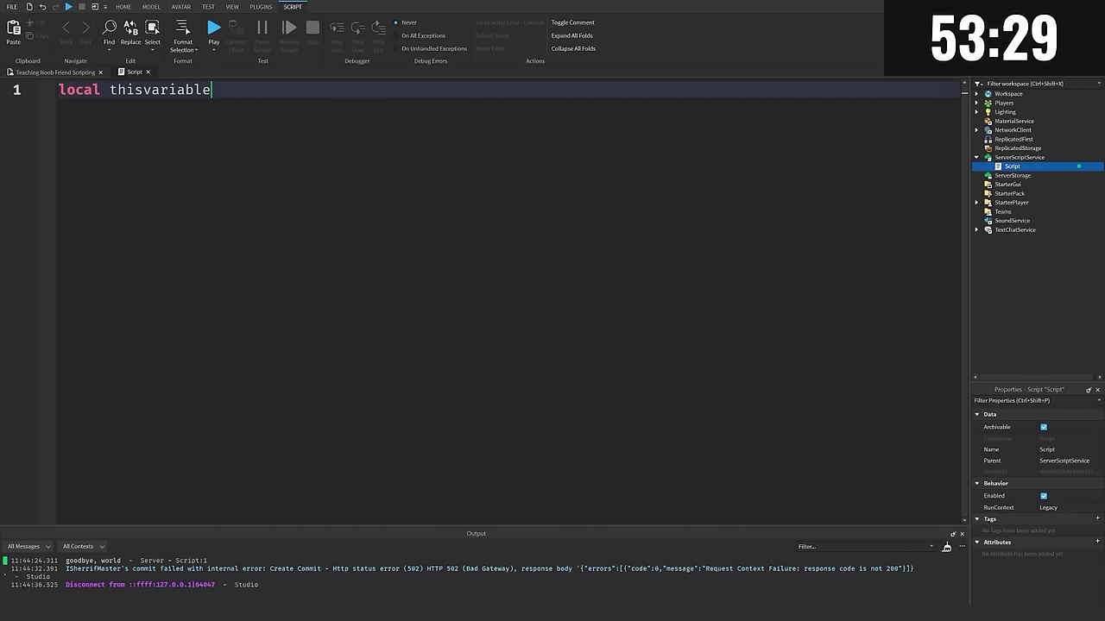
- Assign the string "what in the bumbaclart" to thisvariable and correct the doubled letter in "the"
{"action": "type", "text": "="}
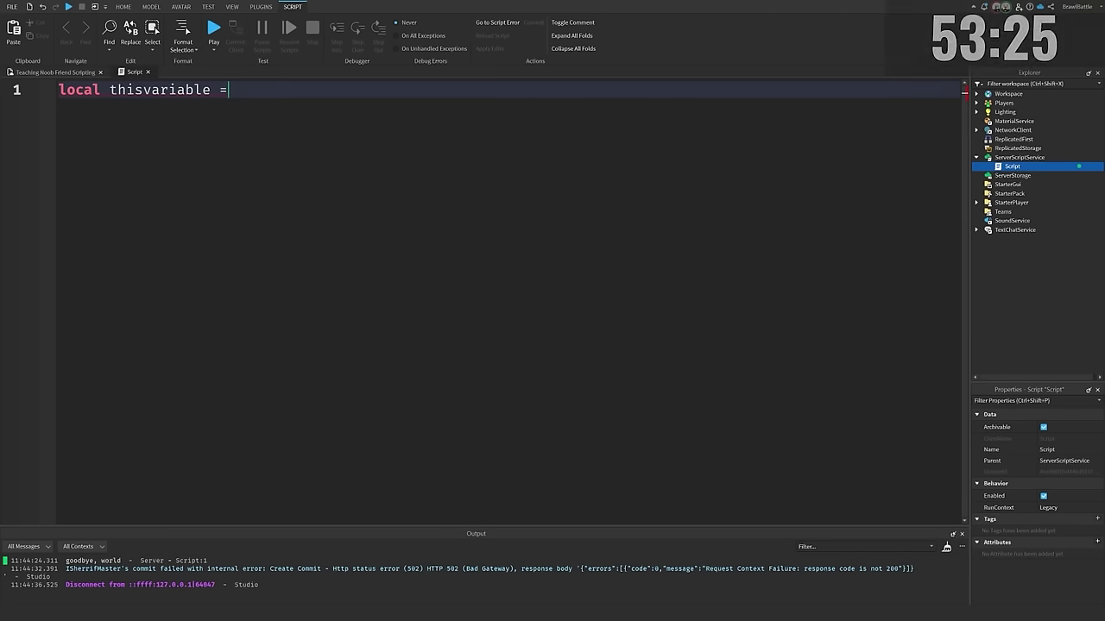
{"action": "type", "text": "\"what in tthe bu"}
{"action": "type", "text": "mbaclart"}
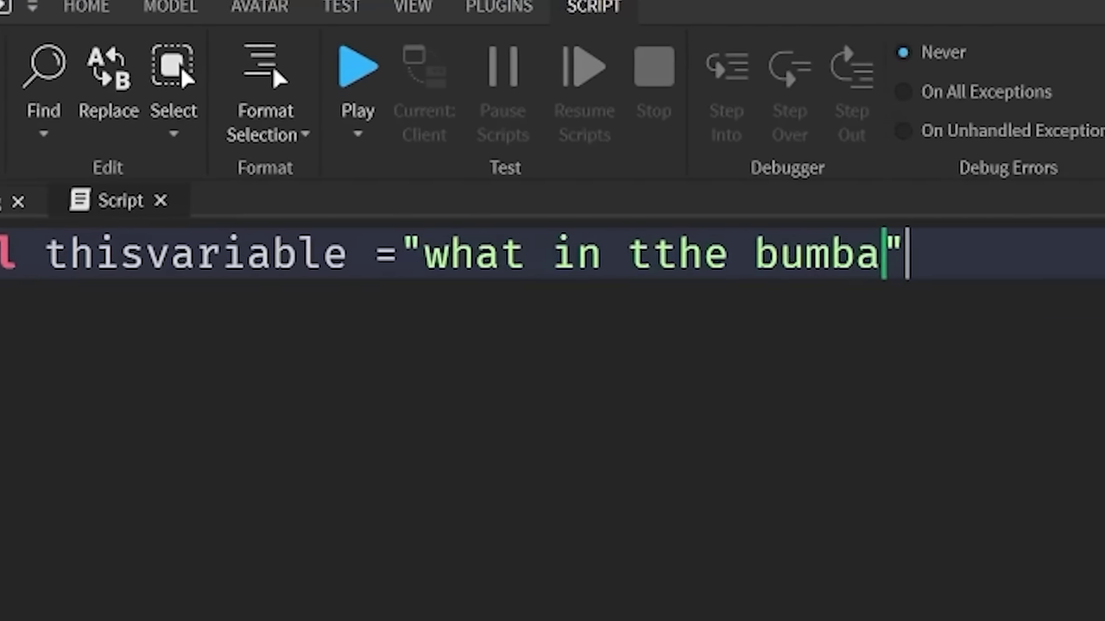
{"action": "key", "text": "BackSpace"}
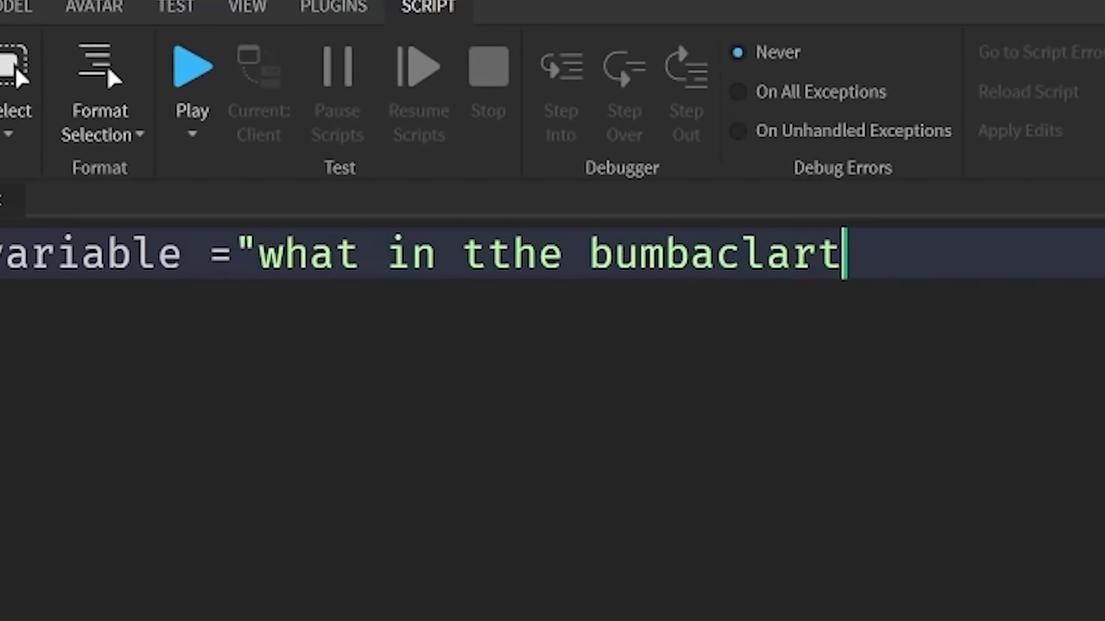
{"action": "type", "text": "\""}
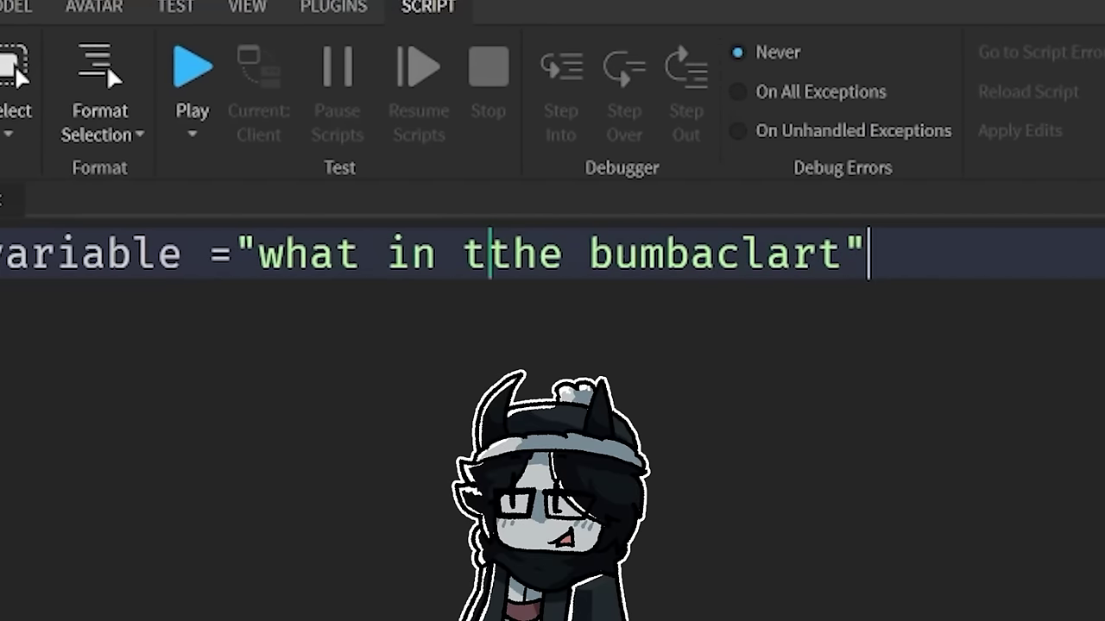
{"action": "left_click", "coordinate": [490, 254]}
{"action": "key", "text": "BackSpace"}
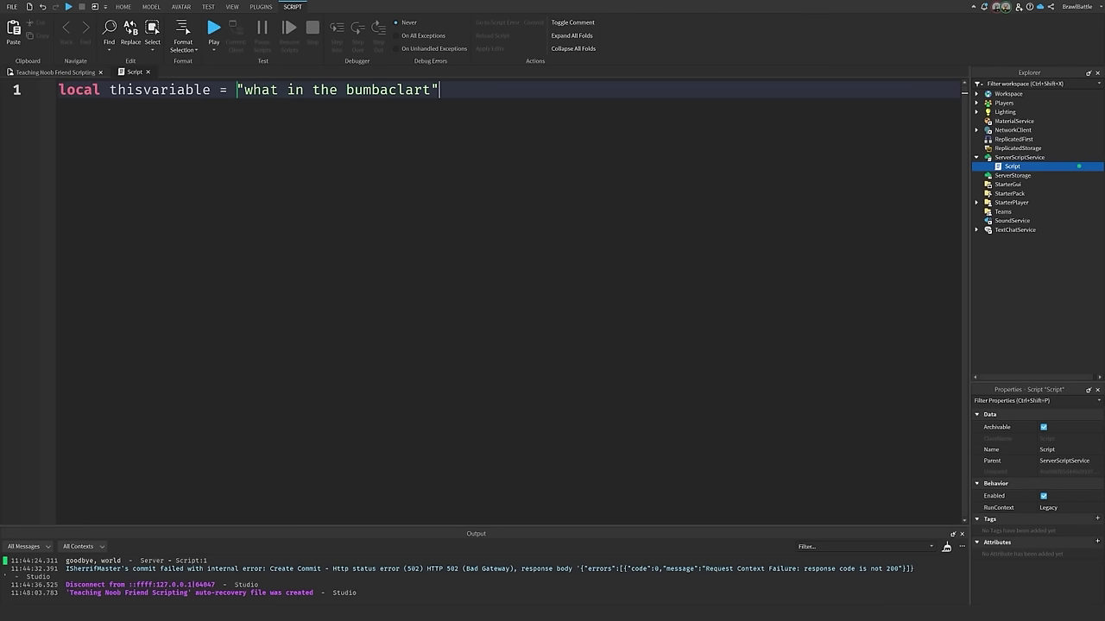
- Add print(thisvariable) on the second line, then run a playtest to check the Output window and stop it
{"action": "key", "text": "End"}
{"action": "key", "text": "Return"}
{"action": "type", "text": "print(thisvariab"}
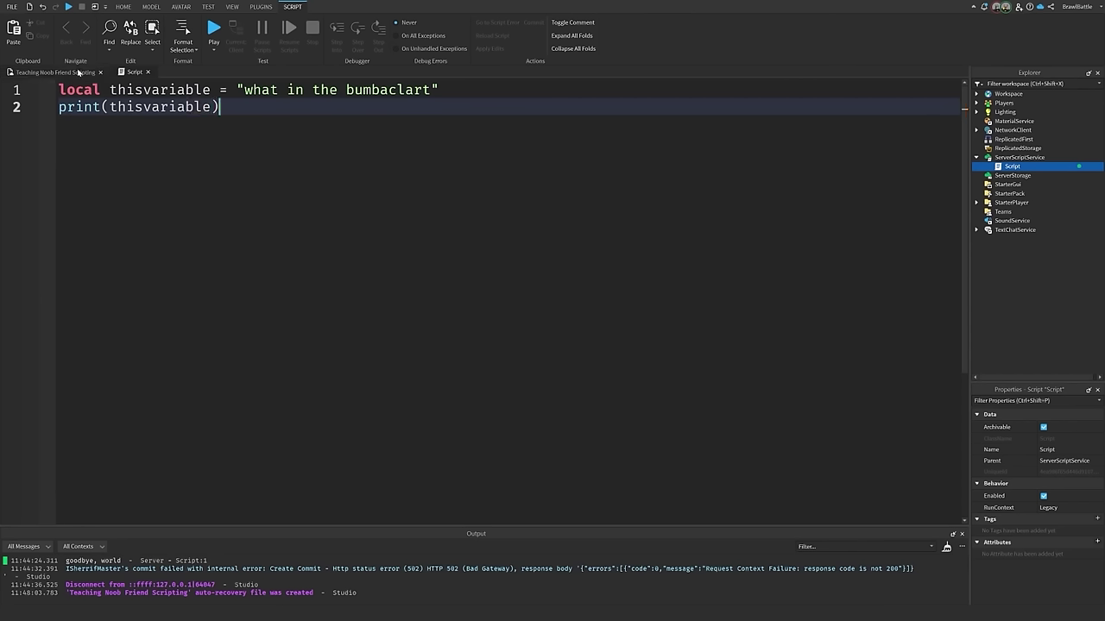
{"action": "key", "text": "F5"}
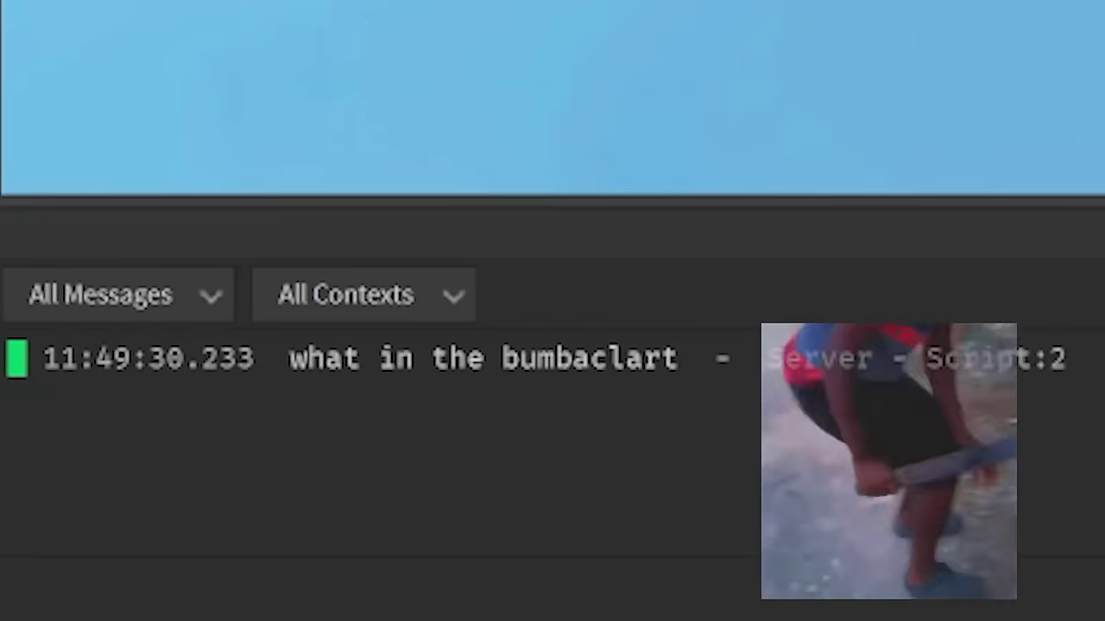
{"action": "key", "text": "shift+F5"}
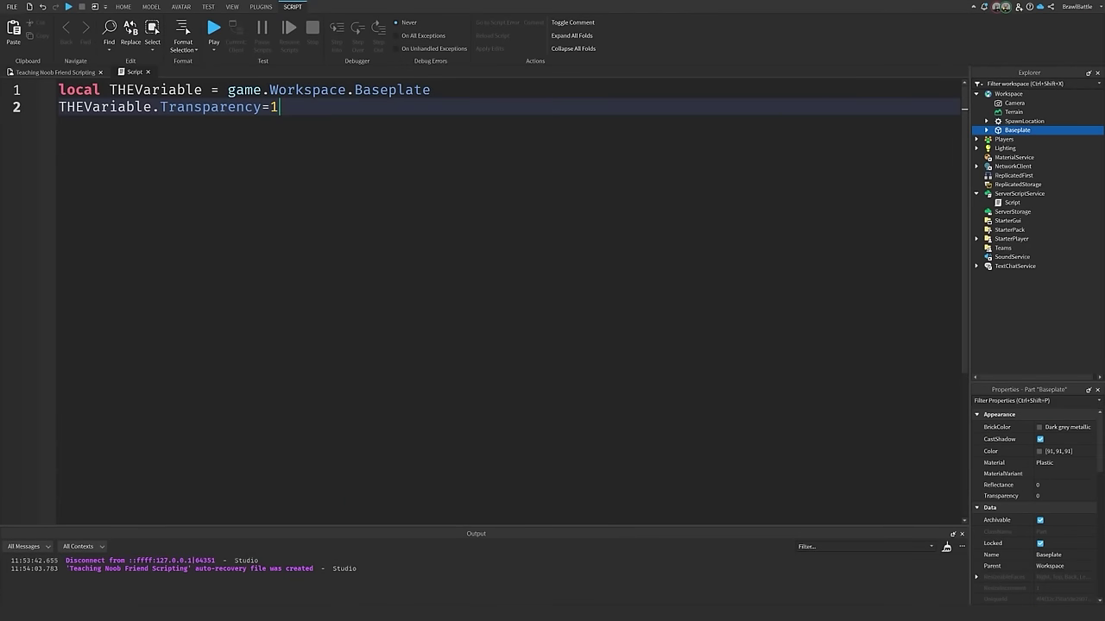
- Replace the script's contents with a while true do loop containing the line "i live in your walls"
{"action": "key", "text": "ctrl+a"}
{"action": "key", "text": "BackSpace"}
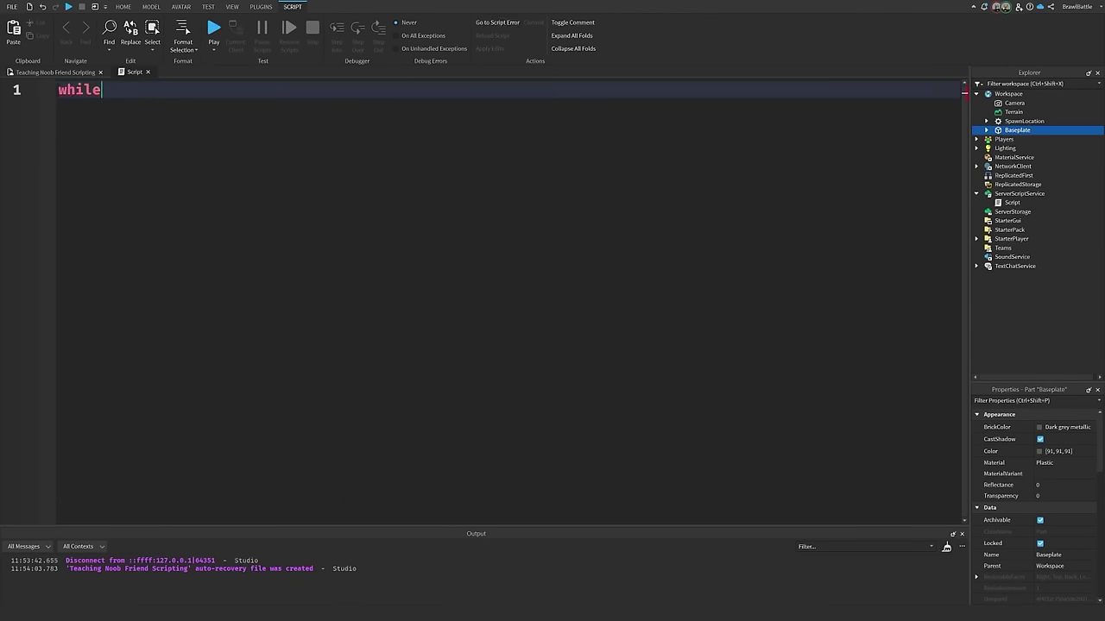
{"action": "type", "text": "while tru"}
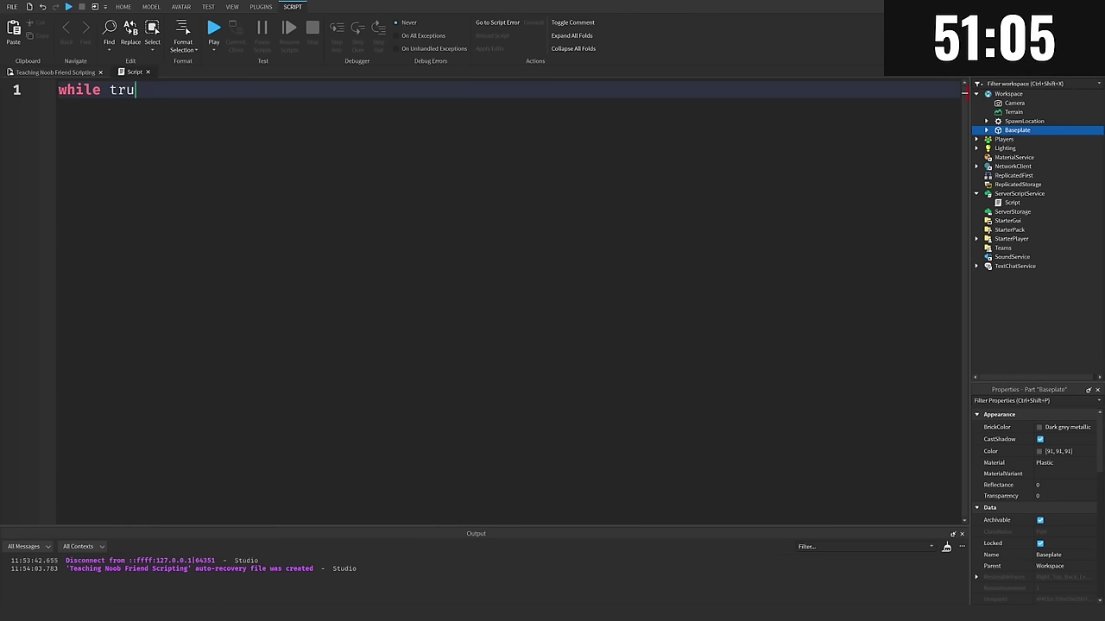
{"action": "type", "text": "e do"}
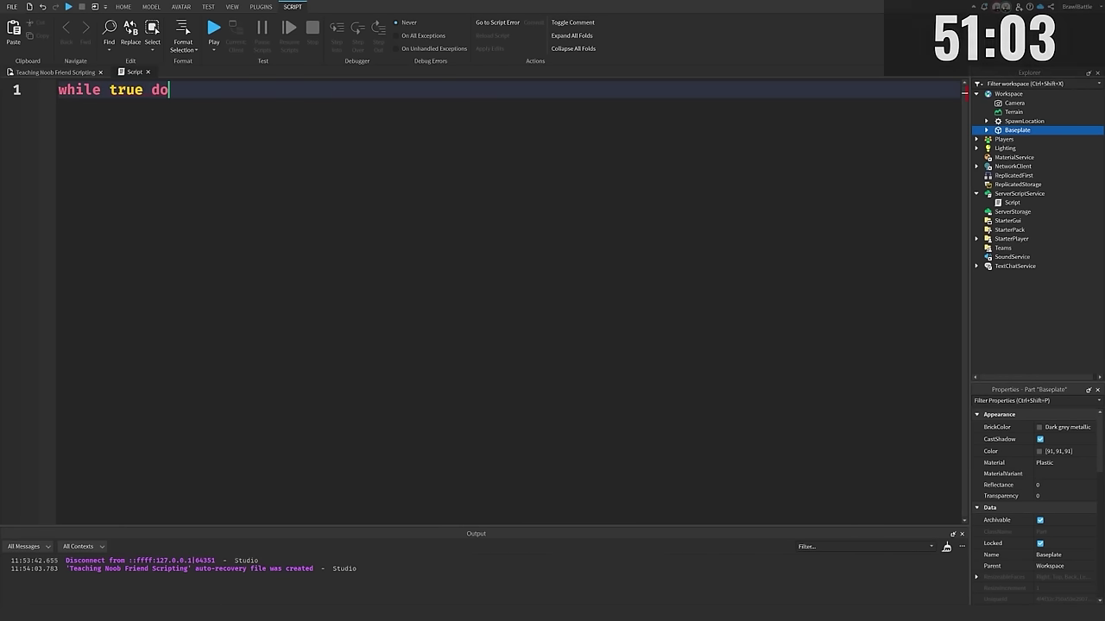
{"action": "key", "text": "Return"}
{"action": "type", "text": "i live in your walls"}
{"action": "key", "text": "Return"}
{"action": "type", "text": "i live in your "}
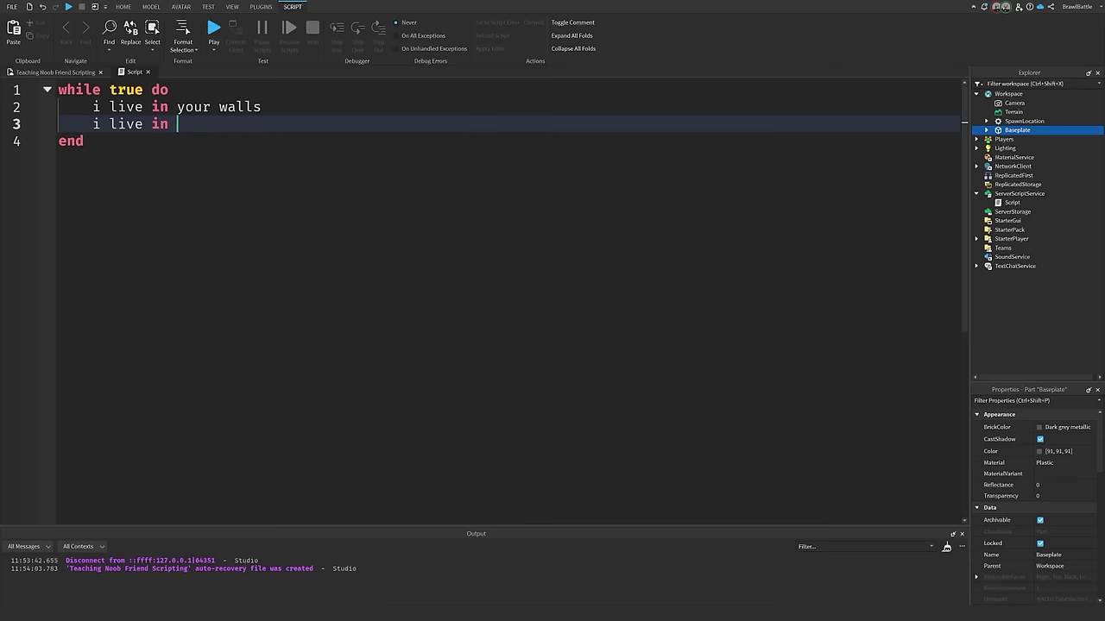
{"action": "type", "text": "walls"}
{"action": "key", "text": "Return"}
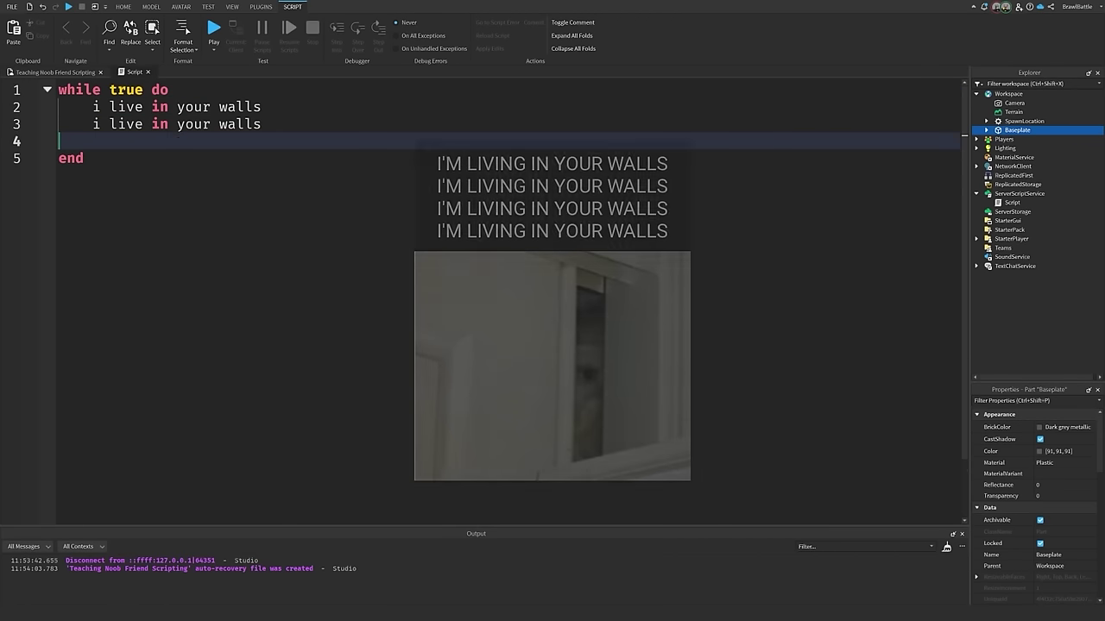
{"action": "key", "text": "BackSpace"}
{"action": "key", "text": "BackSpace"}
{"action": "key", "text": "BackSpace"}
{"action": "key", "text": "BackSpace"}
{"action": "key", "text": "BackSpace"}
{"action": "key", "text": "BackSpace"}
{"action": "key", "text": "BackSpace"}
{"action": "key", "text": "BackSpace"}
{"action": "key", "text": "BackSpace"}
{"action": "key", "text": "BackSpace"}
{"action": "key", "text": "BackSpace"}
{"action": "key", "text": "BackSpace"}
{"action": "key", "text": "BackSpace"}
{"action": "key", "text": "BackSpace"}
{"action": "key", "text": "BackSpace"}
{"action": "key", "text": "BackSpace"}
{"action": "key", "text": "BackSpace"}
{"action": "key", "text": "BackSpace"}
{"action": "key", "text": "BackSpace"}
{"action": "key", "text": "BackSpace"}
{"action": "key", "text": "BackSpace"}
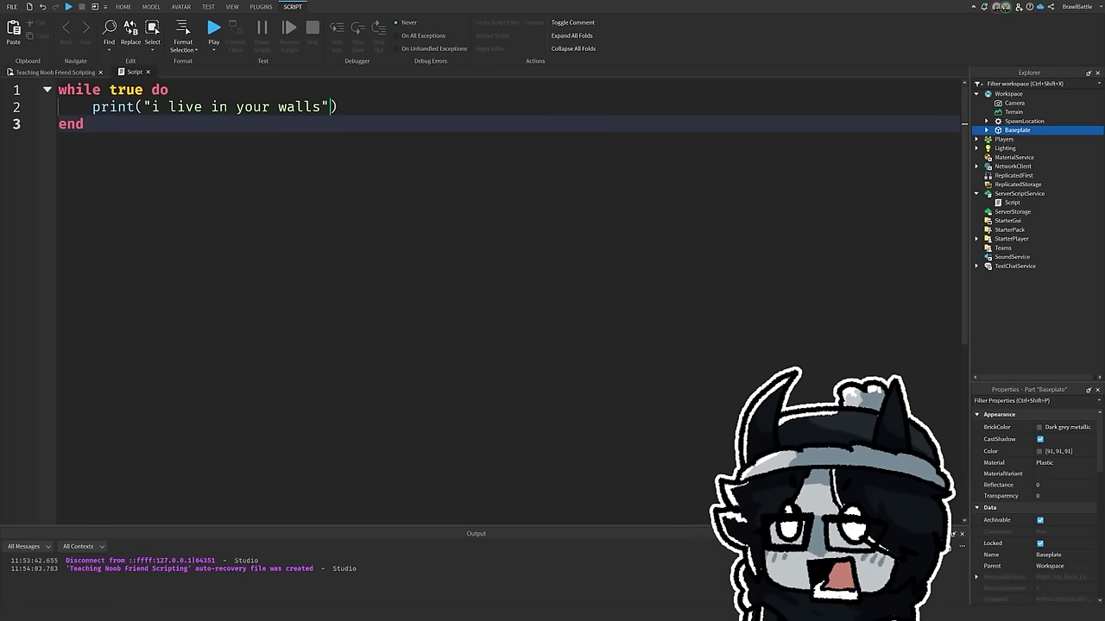
{"action": "left_click", "coordinate": [338, 107]}
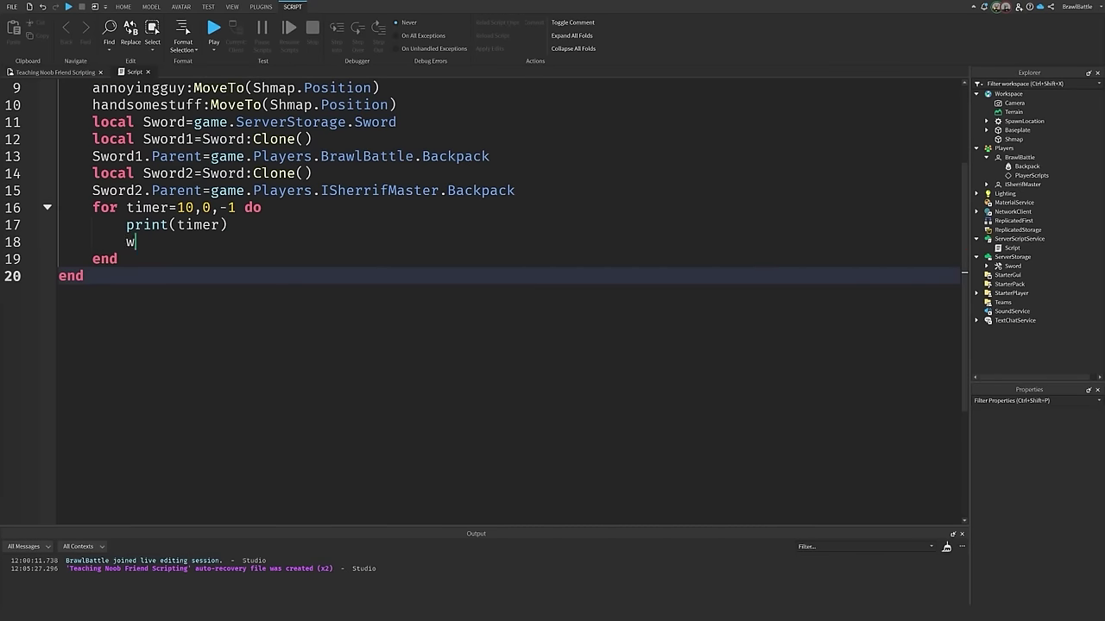
- Add wait(1) below print(timer) inside the for loop that counts down from 10 to 0
{"action": "type", "text": "ait"}
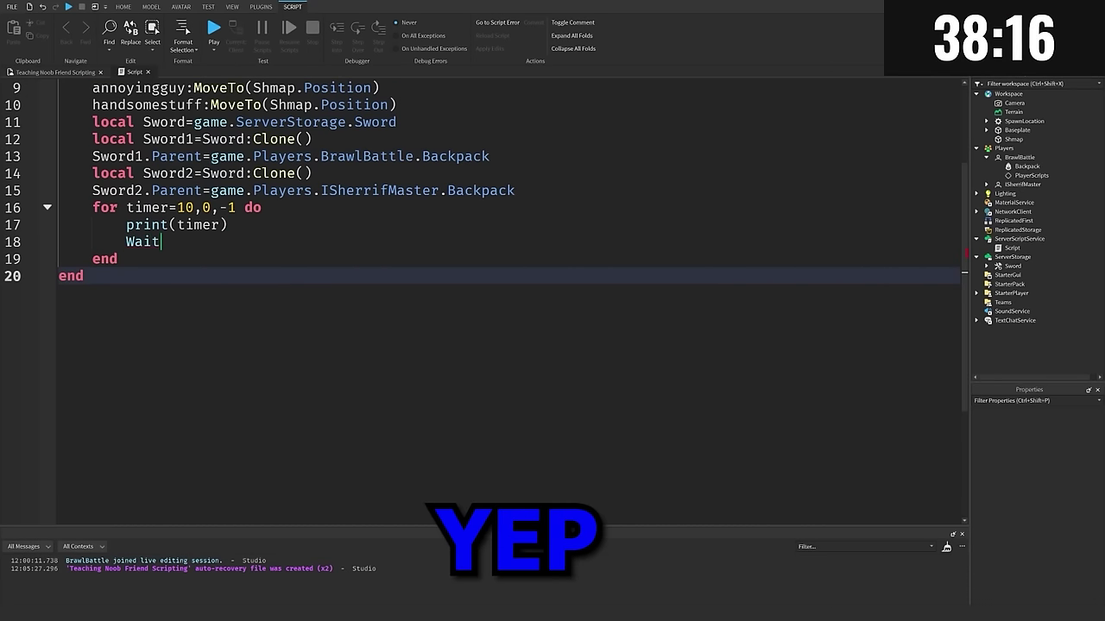
{"action": "key", "text": "BackSpace"}
{"action": "key", "text": "BackSpace"}
{"action": "type", "text": "wait"}
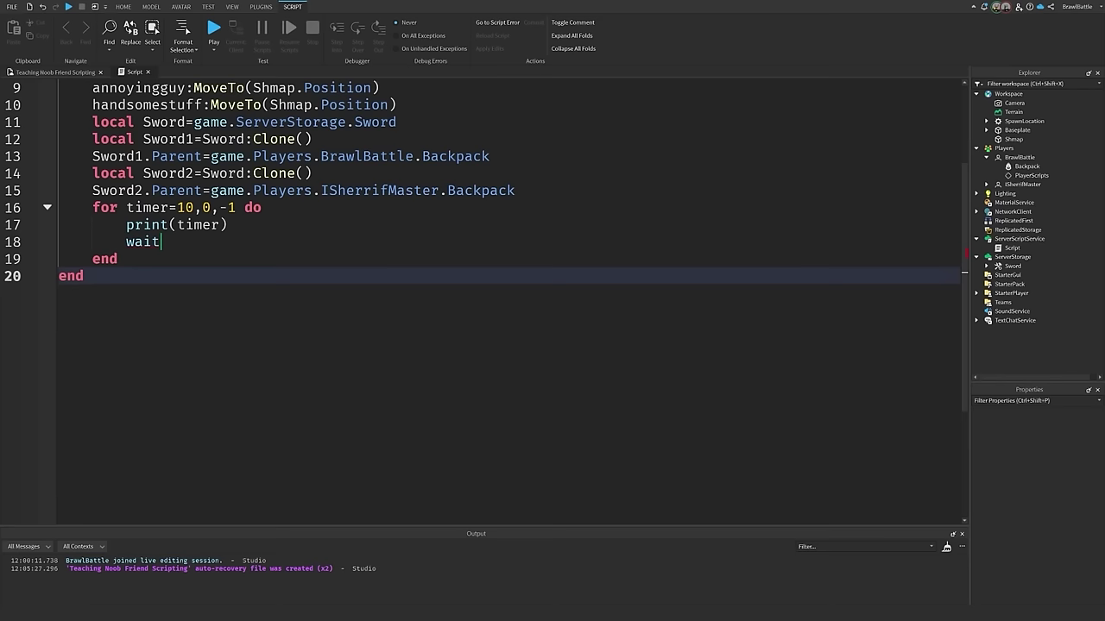
{"action": "type", "text": "(1)"}
{"action": "scroll", "coordinate": [509, 259], "scroll_direction": "up", "scroll_amount": 3}
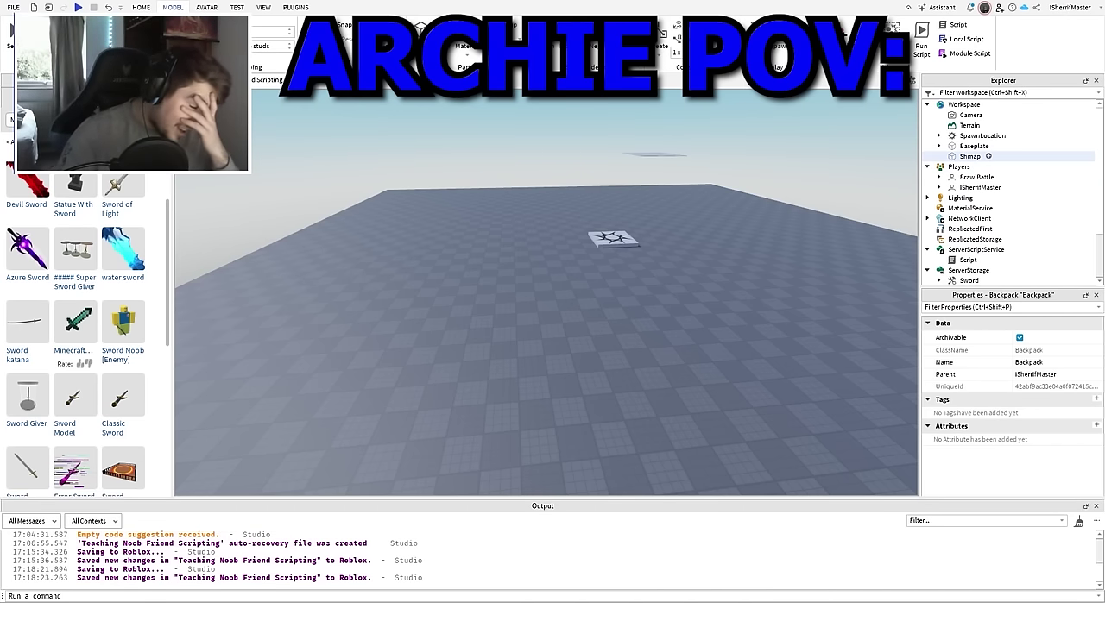
{"action": "left_click", "coordinate": [672, 167]}
{"action": "right_click_drag", "start_coordinate": [671, 167], "coordinate": [671, 167]}
{"action": "key", "text": "w"}
{"action": "key", "text": "w"}
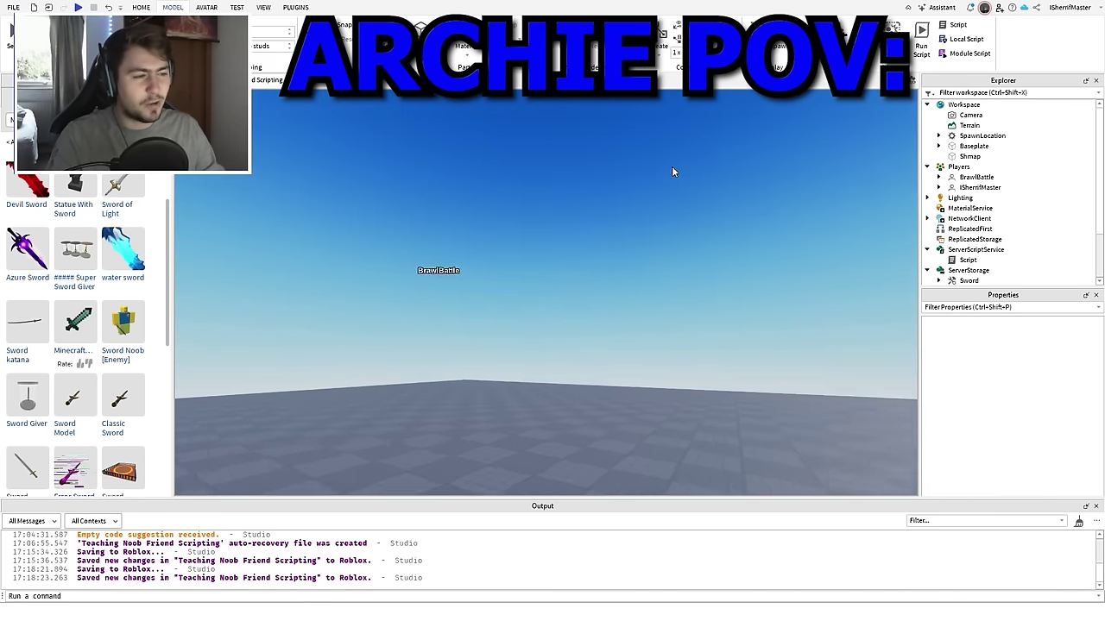
{"action": "right_click_drag", "start_coordinate": [673, 171], "coordinate": [673, 172]}
{"action": "key", "text": "w"}
{"action": "key", "text": "w"}
{"action": "key", "text": "s"}
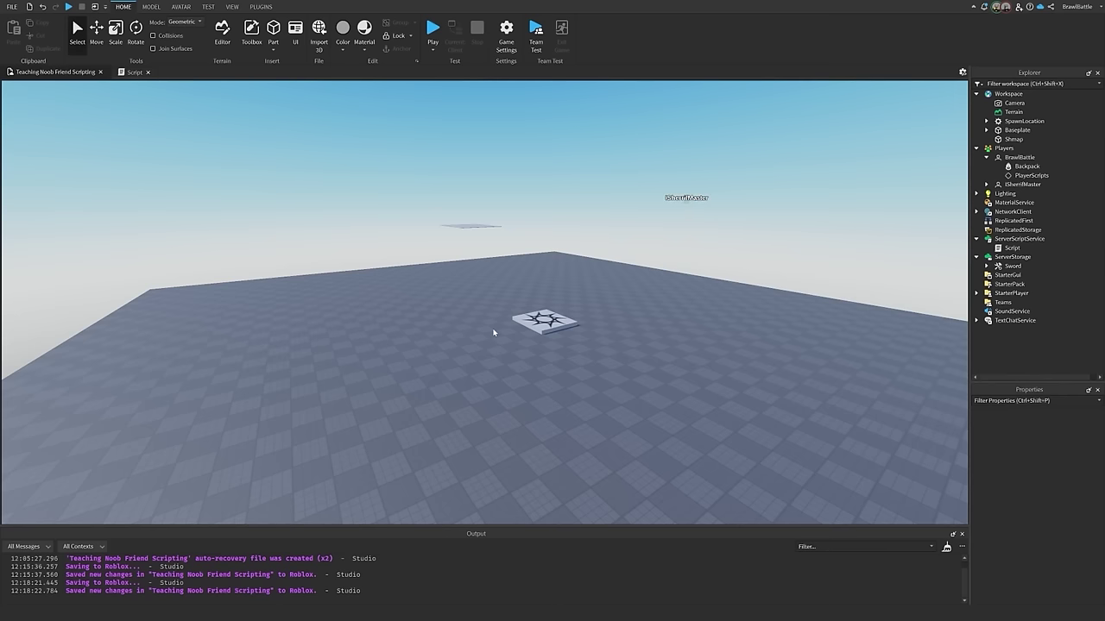
{"action": "key", "text": "w"}
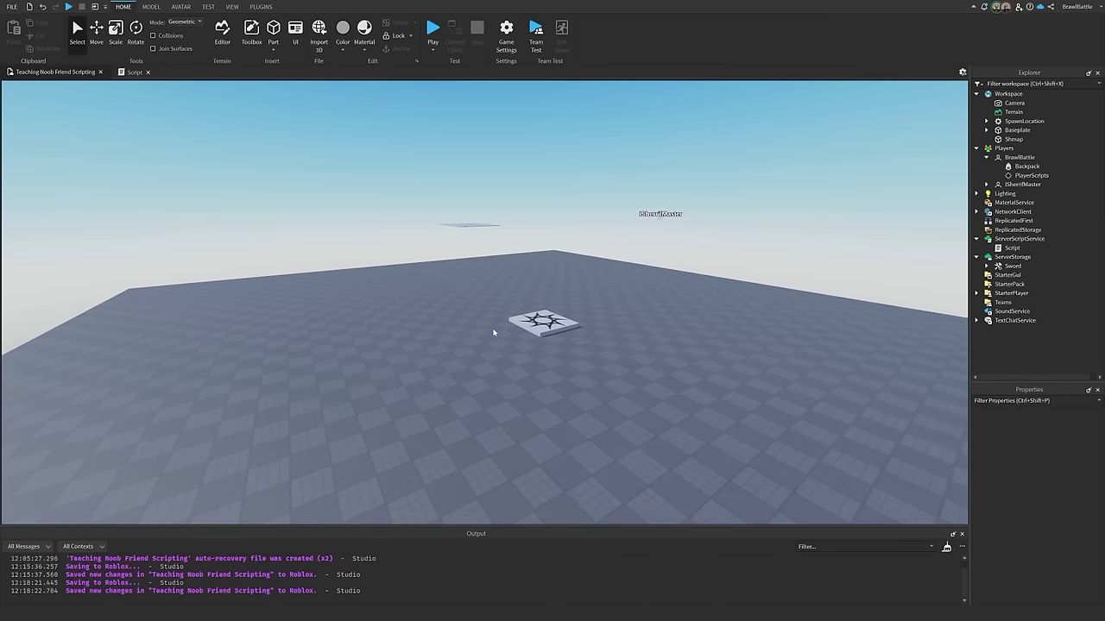
{"action": "key", "text": "s"}
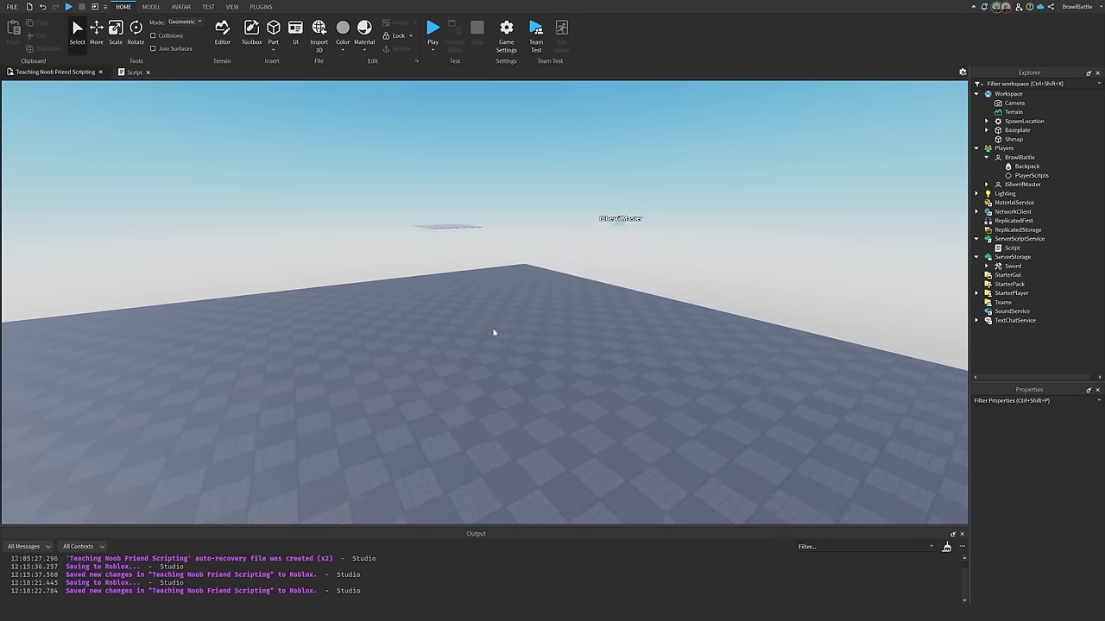
{"action": "key", "text": "w"}
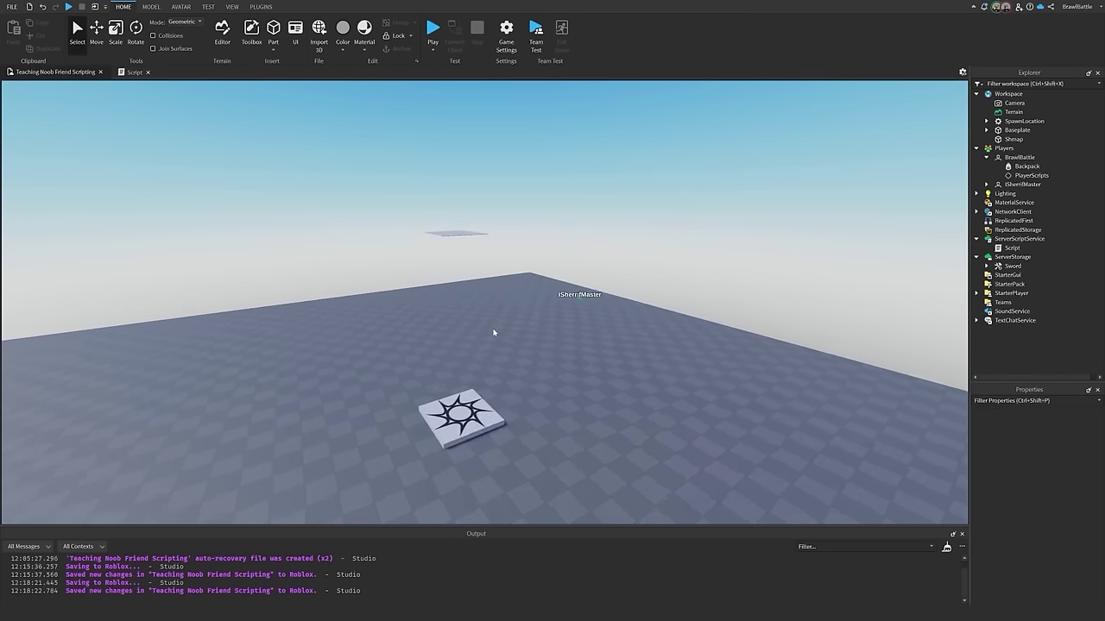
{"action": "key", "text": "s"}
{"action": "key", "text": "w"}
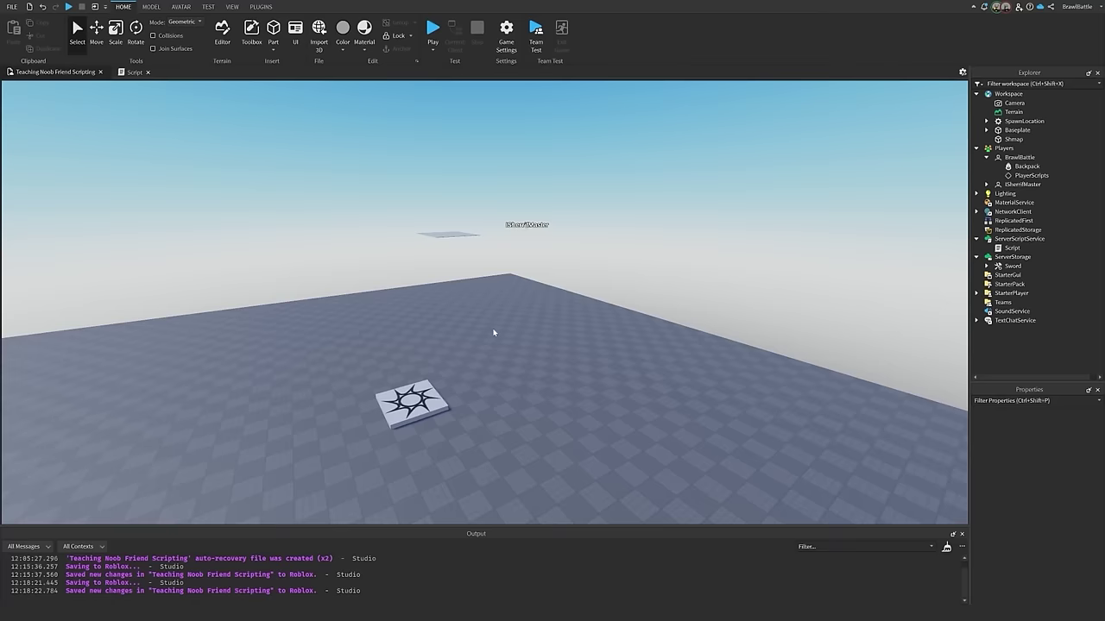
{"action": "key", "text": "a"}
{"action": "key", "text": "d"}
{"action": "key", "text": "s"}
{"action": "key", "text": "s"}
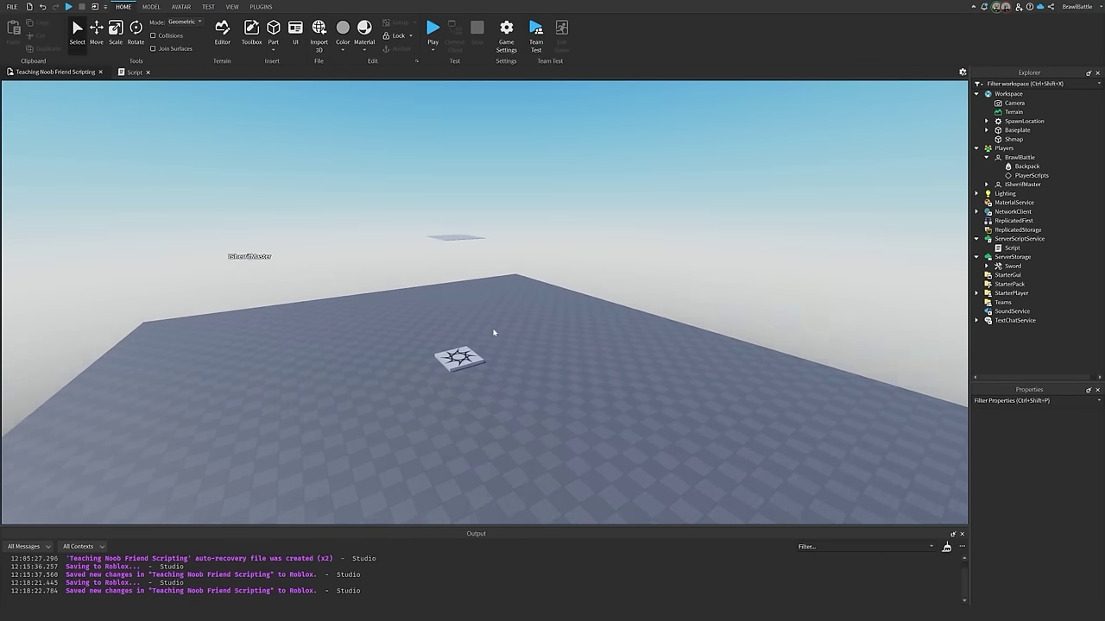
{"action": "key", "text": "w"}
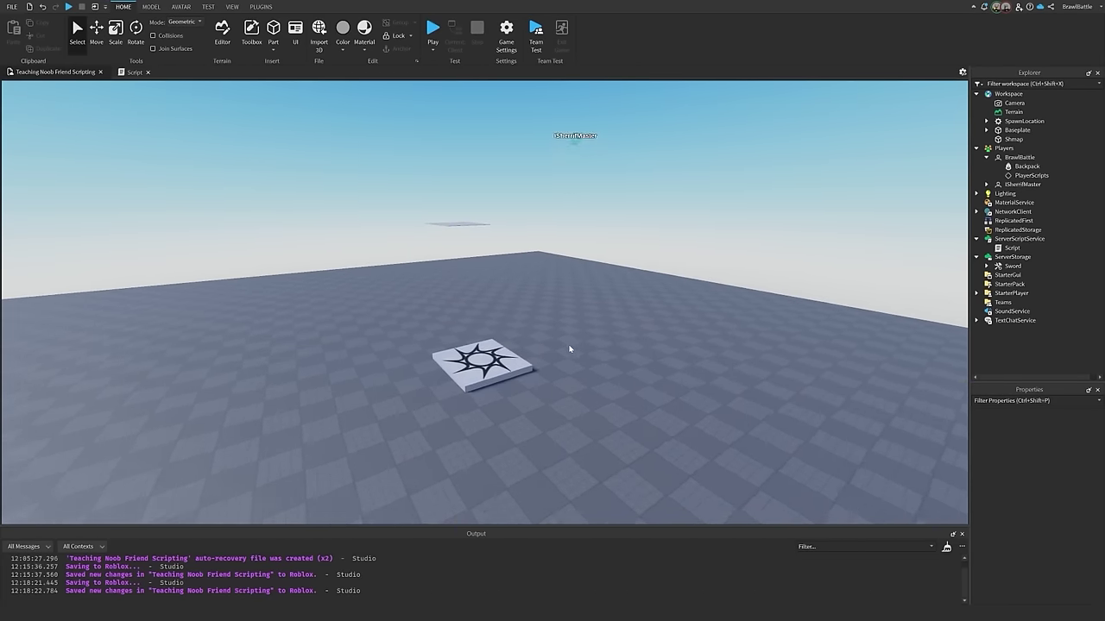
{"action": "key", "text": "s"}
{"action": "key", "text": "w"}
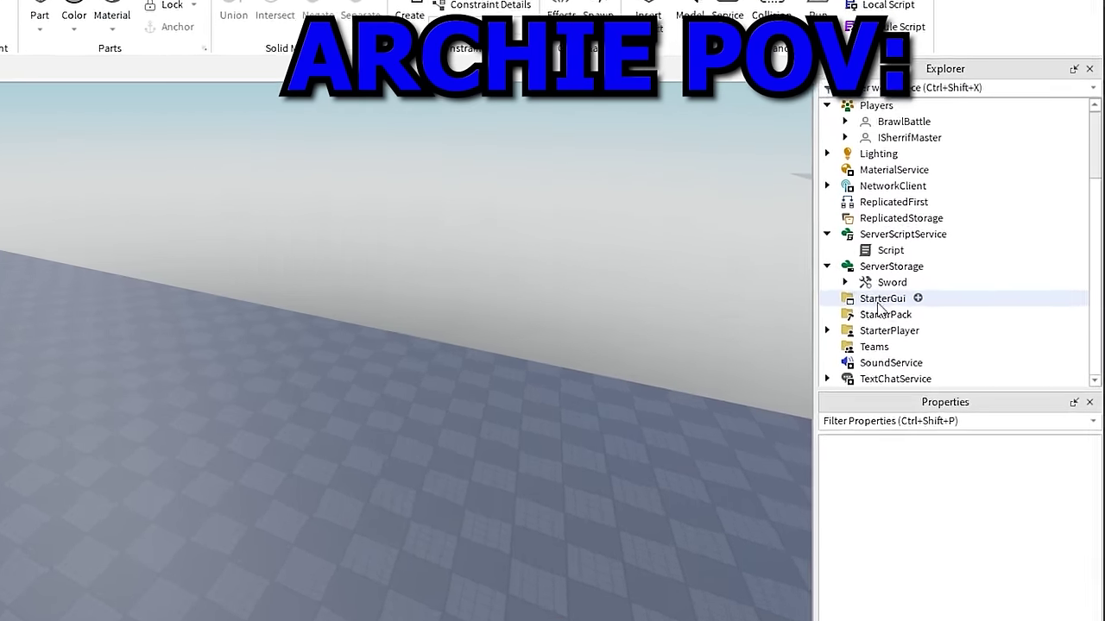
- Add a ScreenGui to StarterGui and place a Frame about 269 x 100 pixels inside it, away from the viewport's corner
{"action": "left_click", "coordinate": [981, 230]}
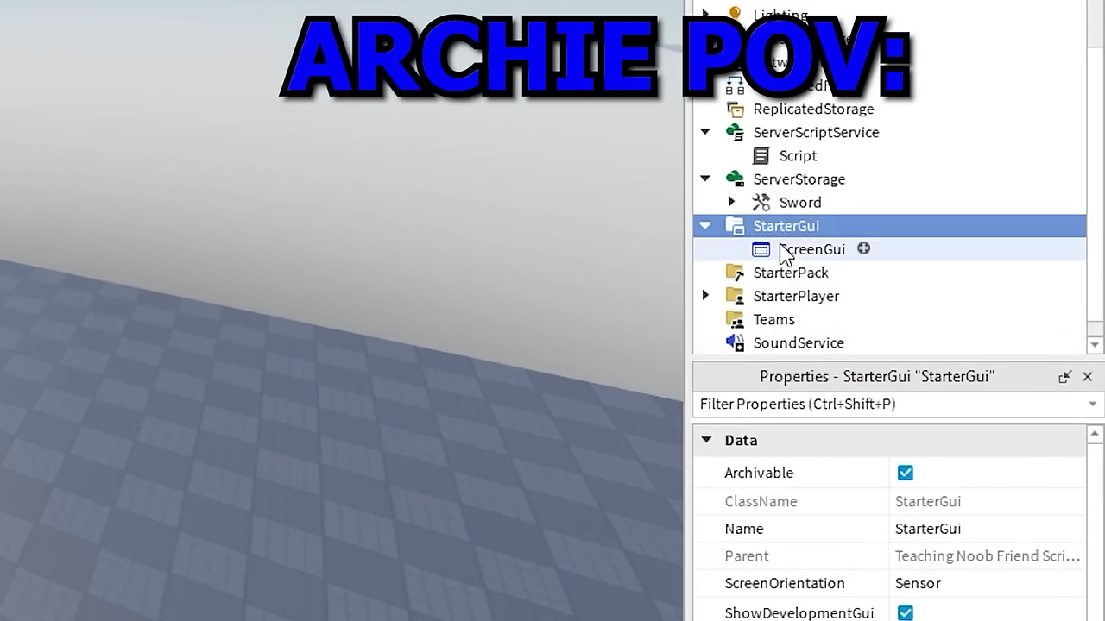
{"action": "left_click", "coordinate": [781, 250]}
{"action": "scroll", "coordinate": [880, 518], "scroll_direction": "down", "scroll_amount": 3}
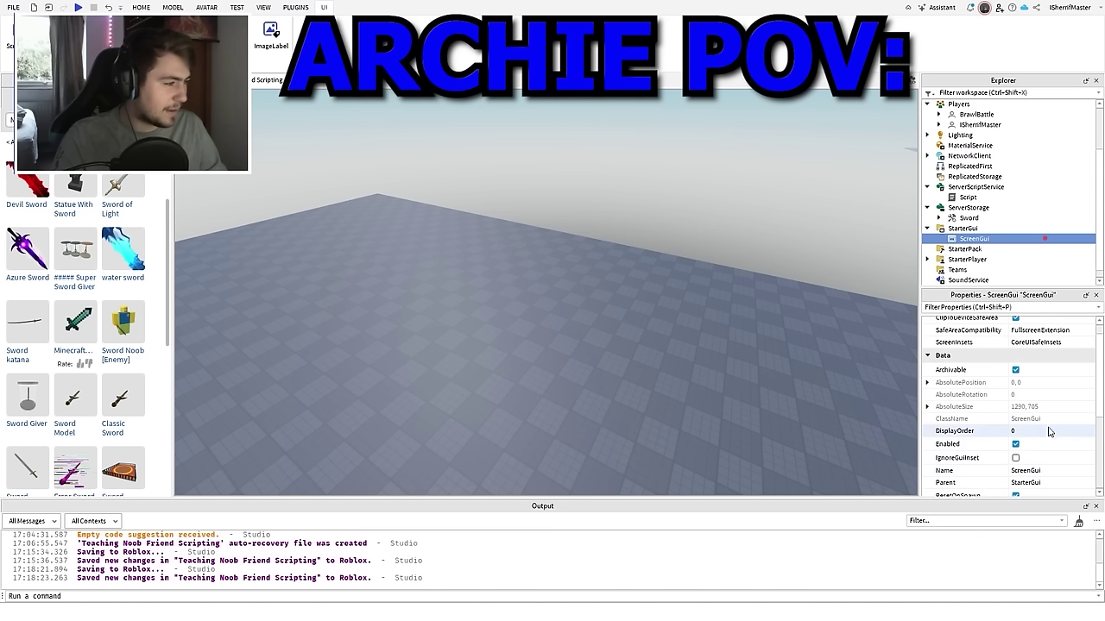
{"action": "scroll", "coordinate": [1036, 449], "scroll_direction": "down", "scroll_amount": 5}
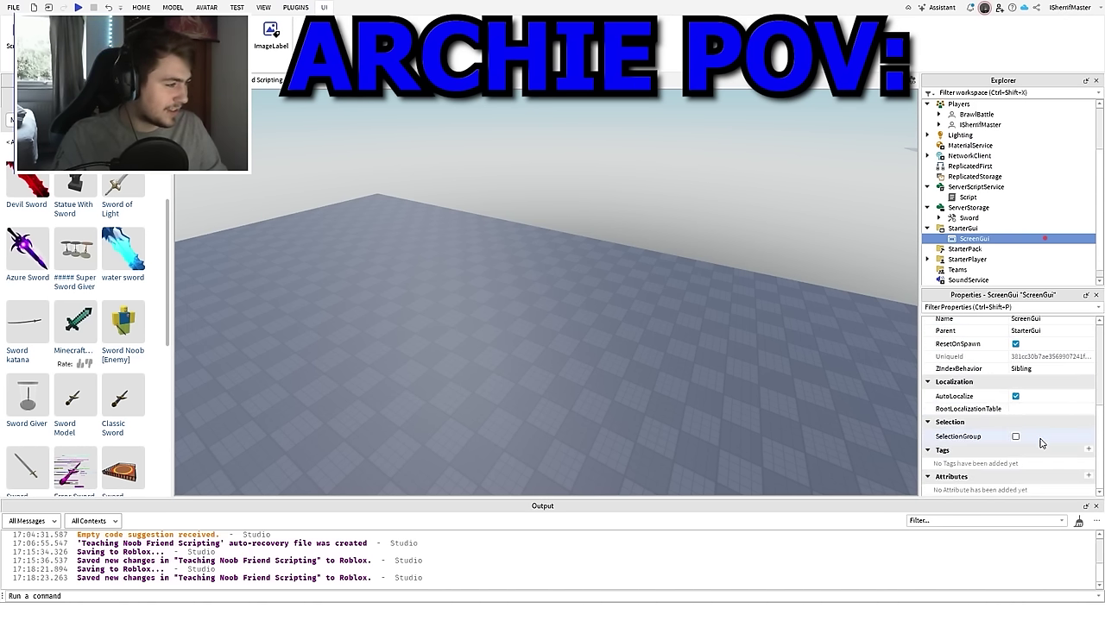
{"action": "scroll", "coordinate": [1025, 403], "scroll_direction": "down", "scroll_amount": 3}
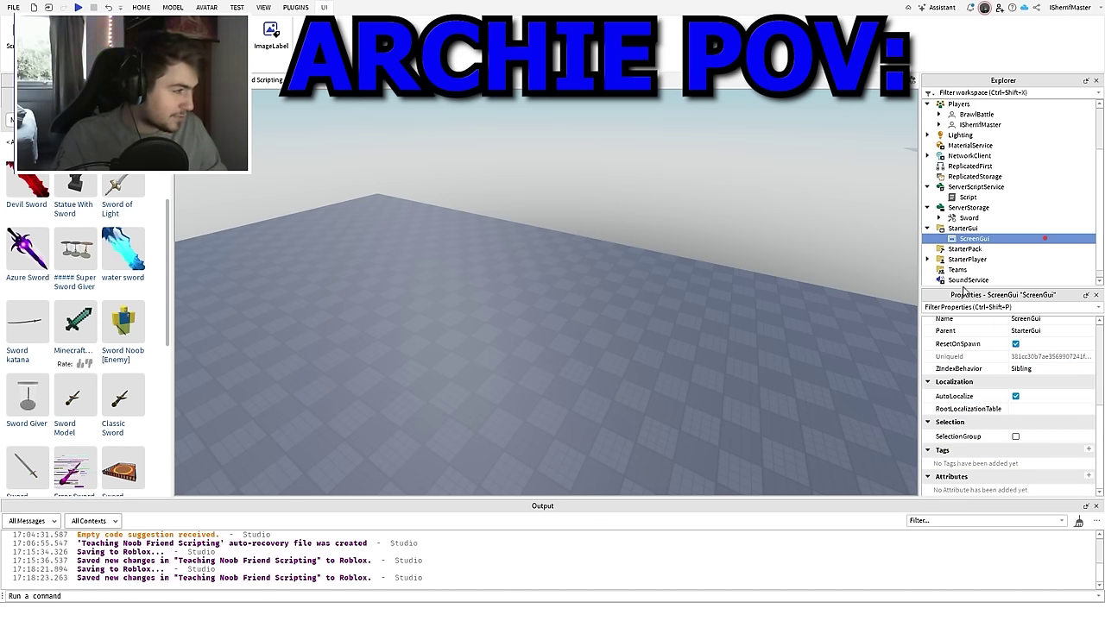
{"action": "left_click", "coordinate": [208, 128]}
{"action": "left_click_drag", "start_coordinate": [205, 126], "coordinate": [442, 229]}
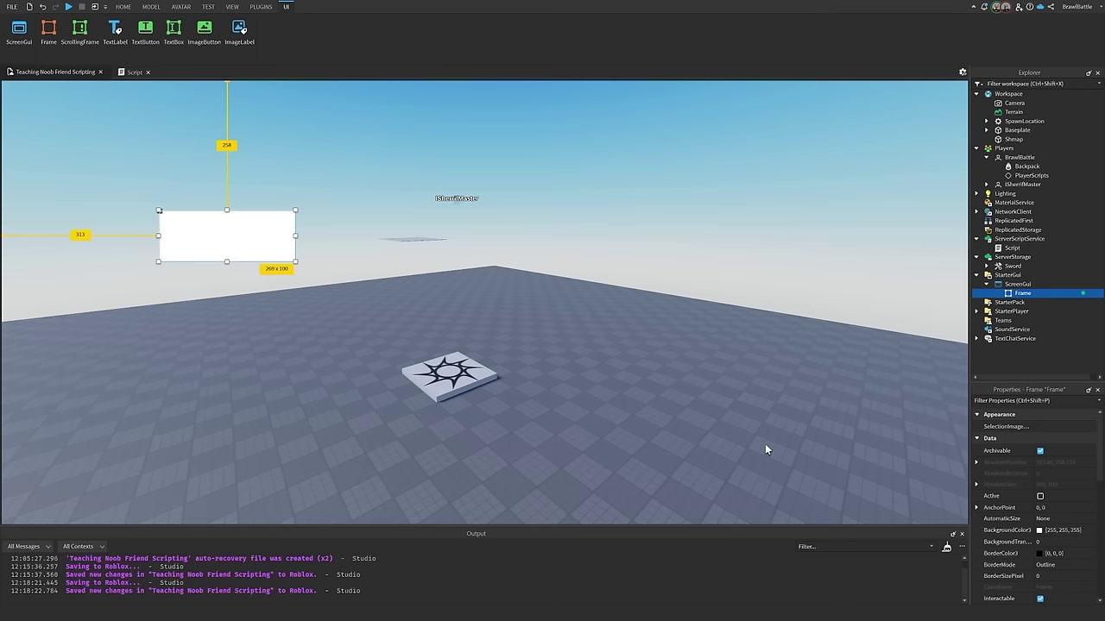
{"action": "right_click_drag", "start_coordinate": [542, 328], "coordinate": [488, 379]}
{"action": "key", "text": "w"}
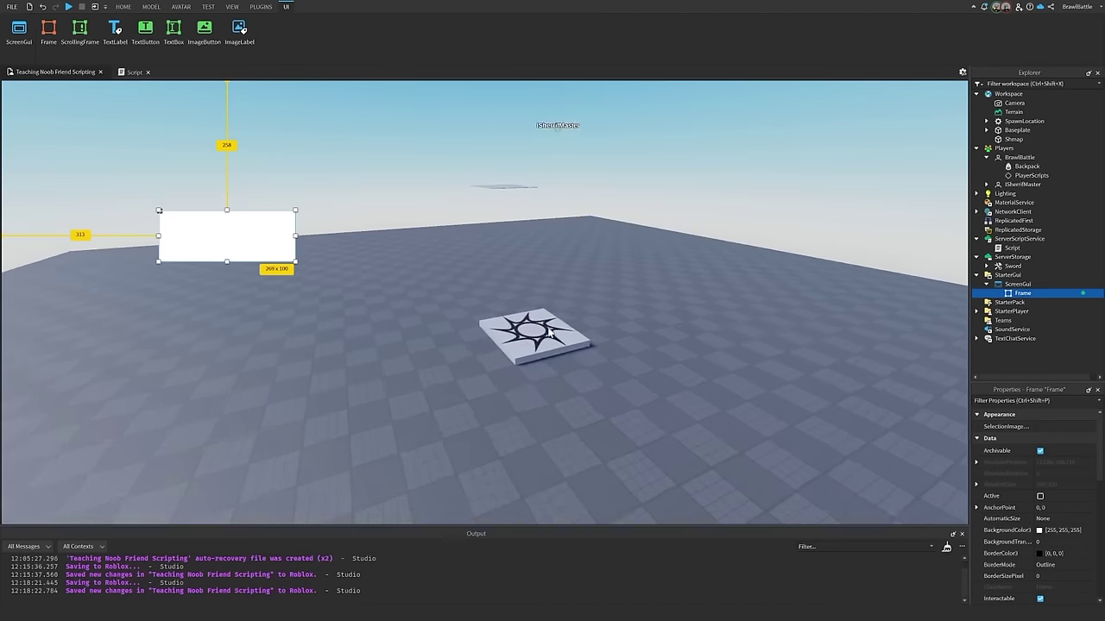
{"action": "key", "text": "s"}
{"action": "key", "text": "a"}
{"action": "key", "text": "w"}
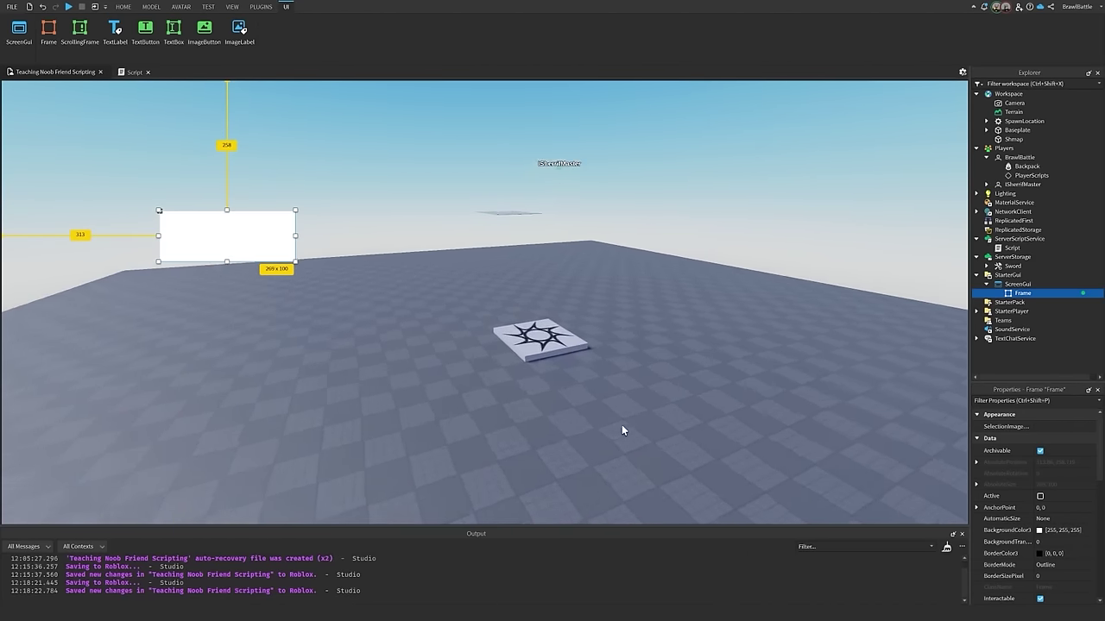
{"action": "key", "text": "d"}
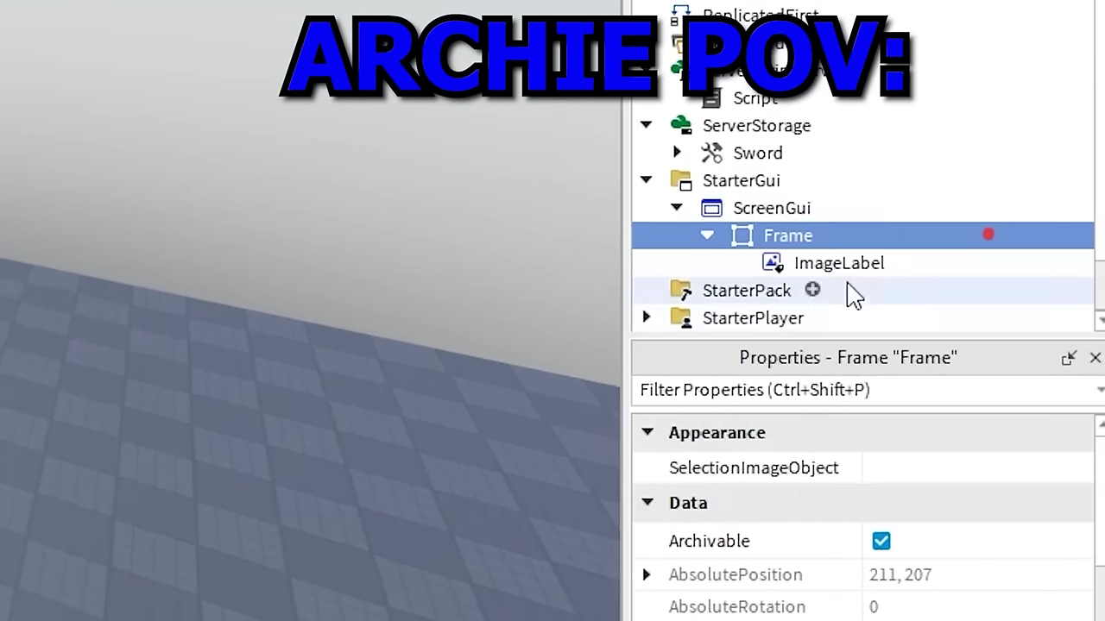
- Select the ImageLabel inside the Frame and look through its properties
{"action": "left_click", "coordinate": [841, 266]}
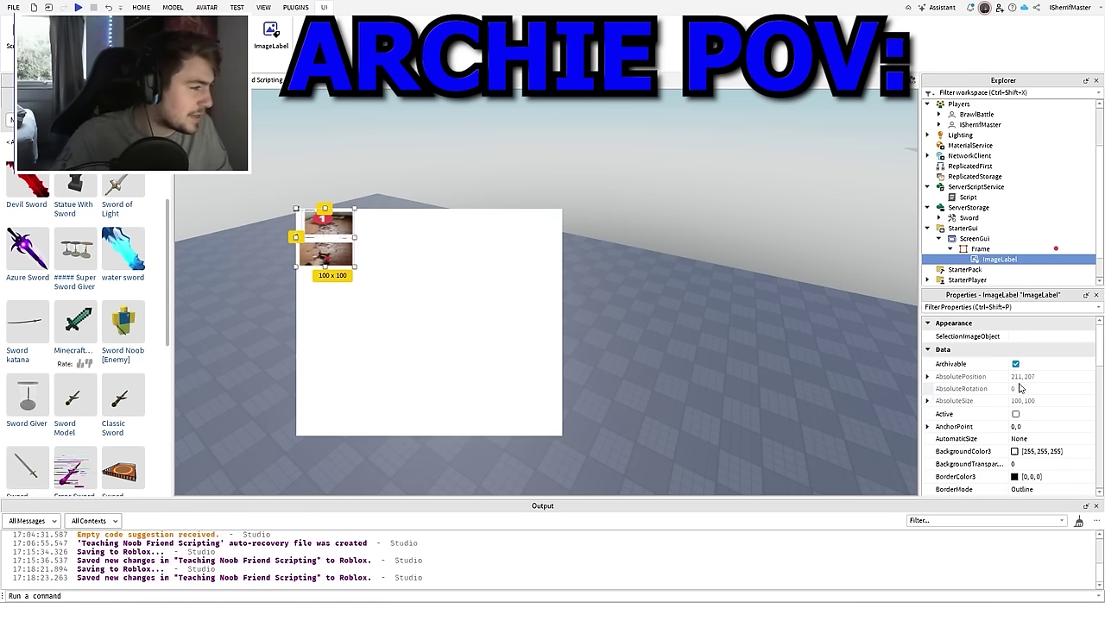
{"action": "scroll", "coordinate": [1018, 388], "scroll_direction": "down", "scroll_amount": 3}
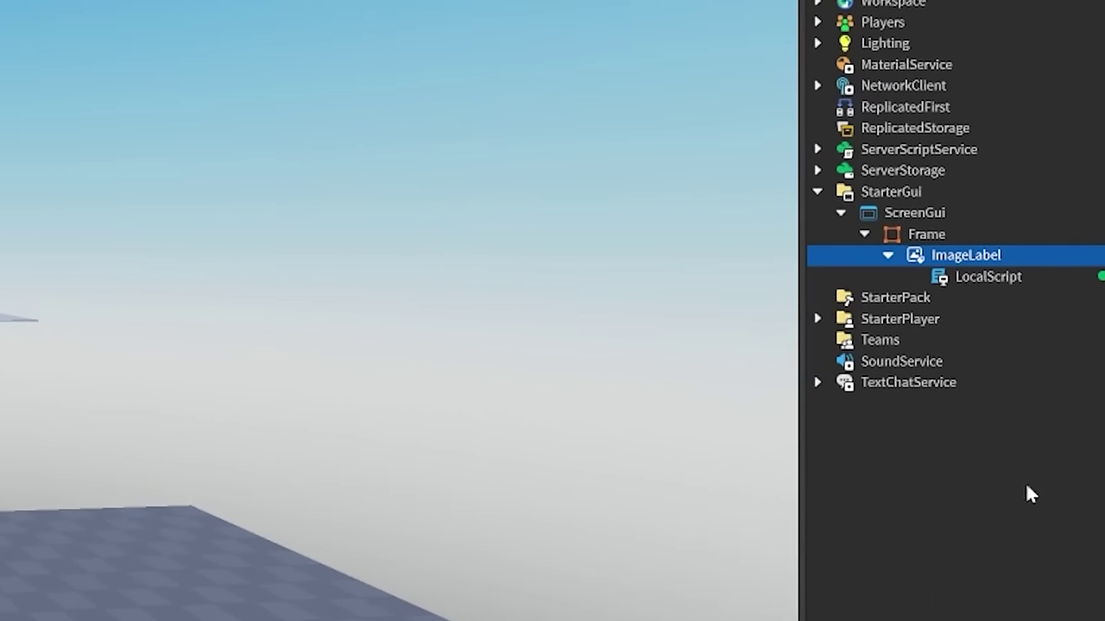
- Open the LocalScript under the ImageLabel and try writing a plain-English instruction beginning "when i press th"
{"action": "double_click", "coordinate": [973, 277]}
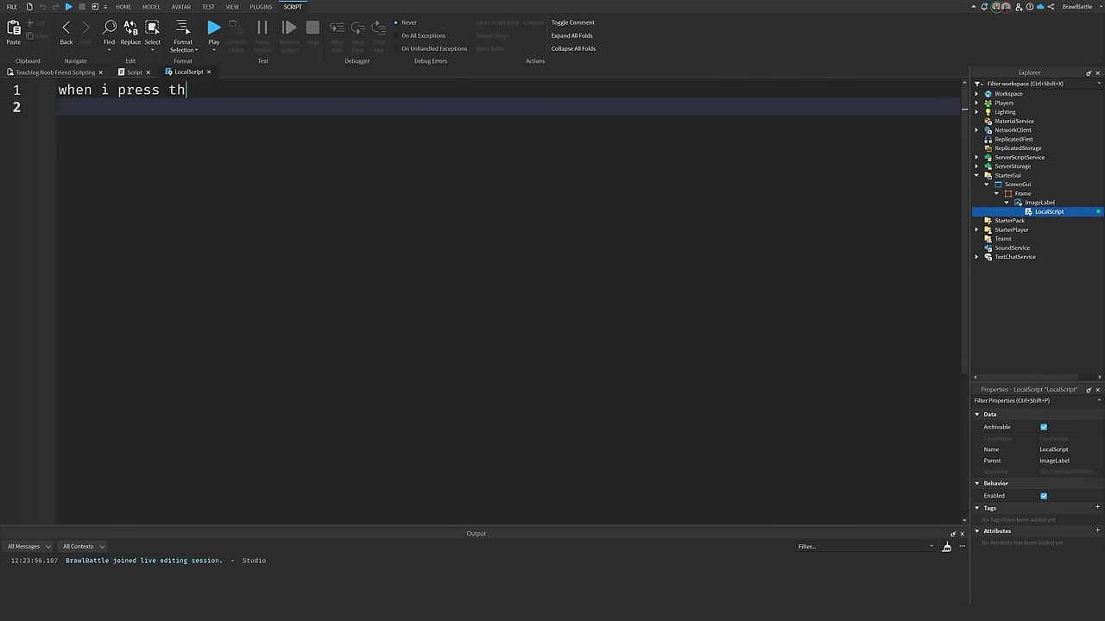
{"action": "type", "text": "make"}
{"action": "key", "text": "Return"}
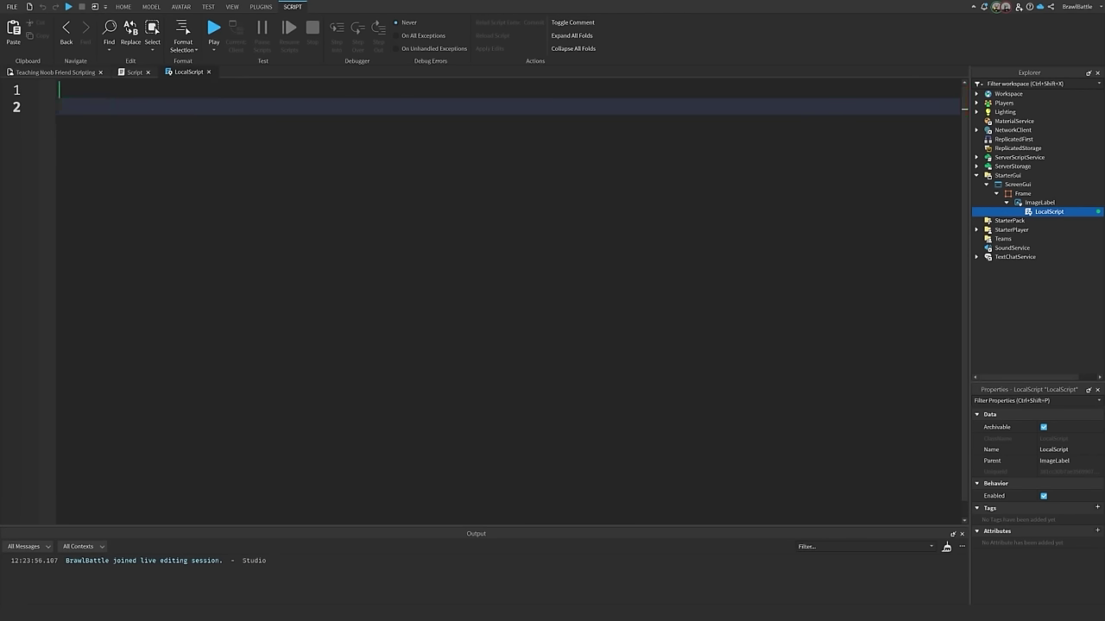
- Try writing Button.do=press.good on the LocalScript's first line after checking the place view, and clear the line
{"action": "left_click", "coordinate": [53, 72]}
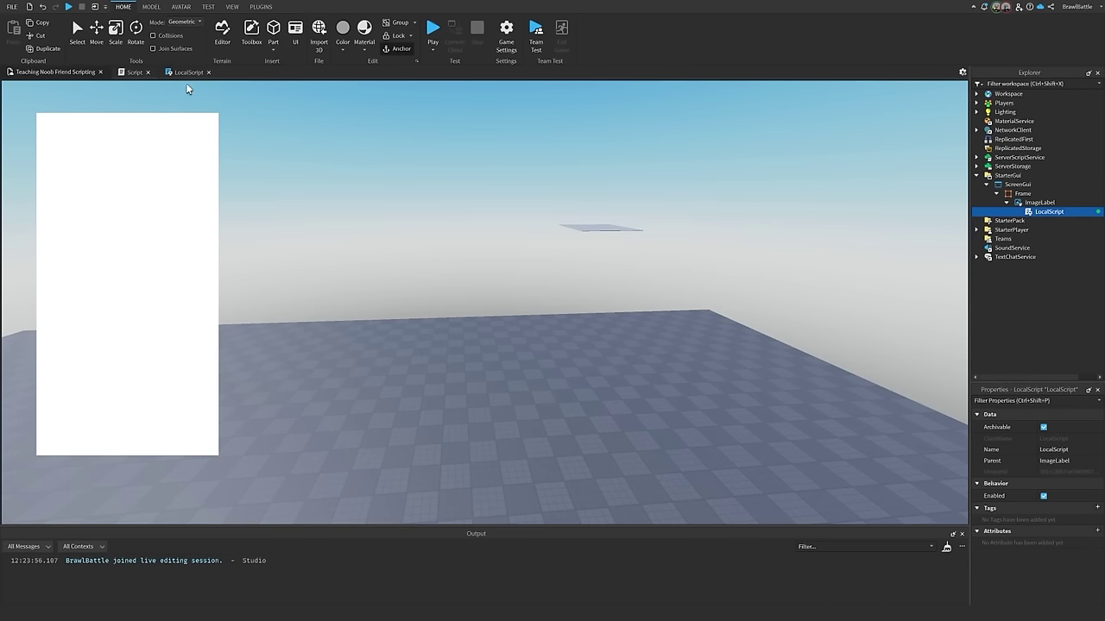
{"action": "left_click", "coordinate": [187, 73]}
{"action": "type", "text": "ton"}
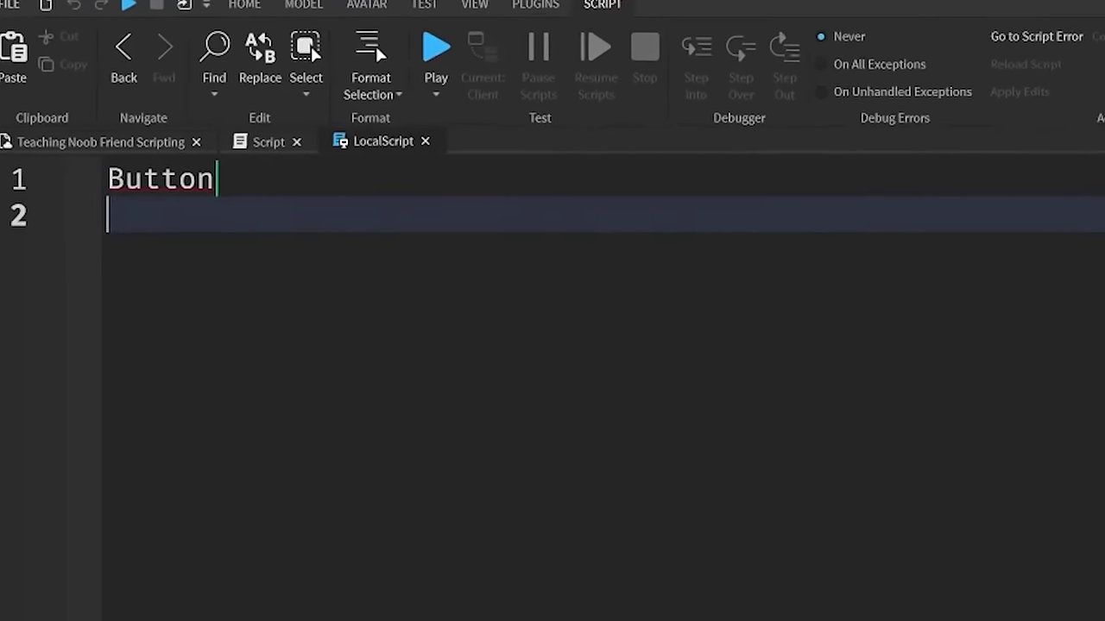
{"action": "type", "text": ".do"}
{"action": "type", "text": "=press."}
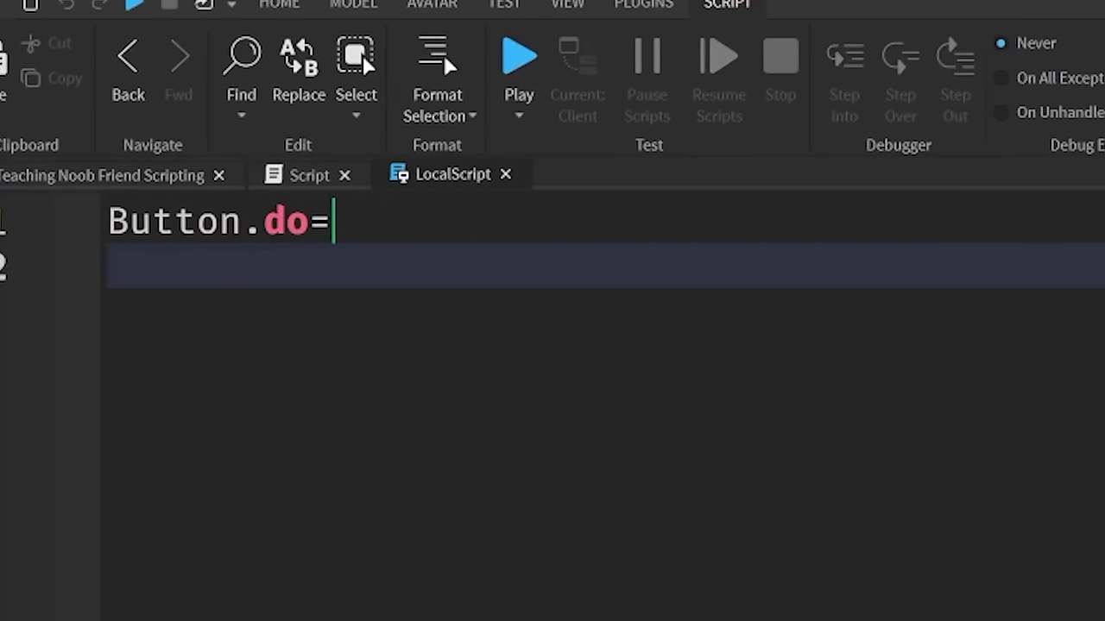
{"action": "type", "text": "good"}
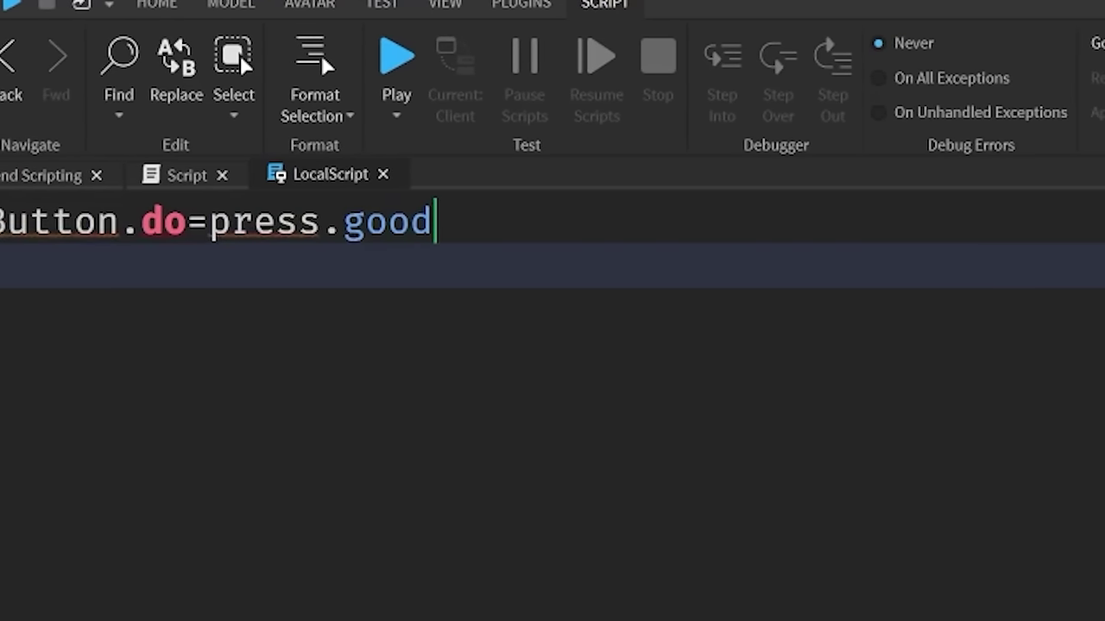
{"action": "key", "text": "shift+Home"}
{"action": "key", "text": "BackSpace"}
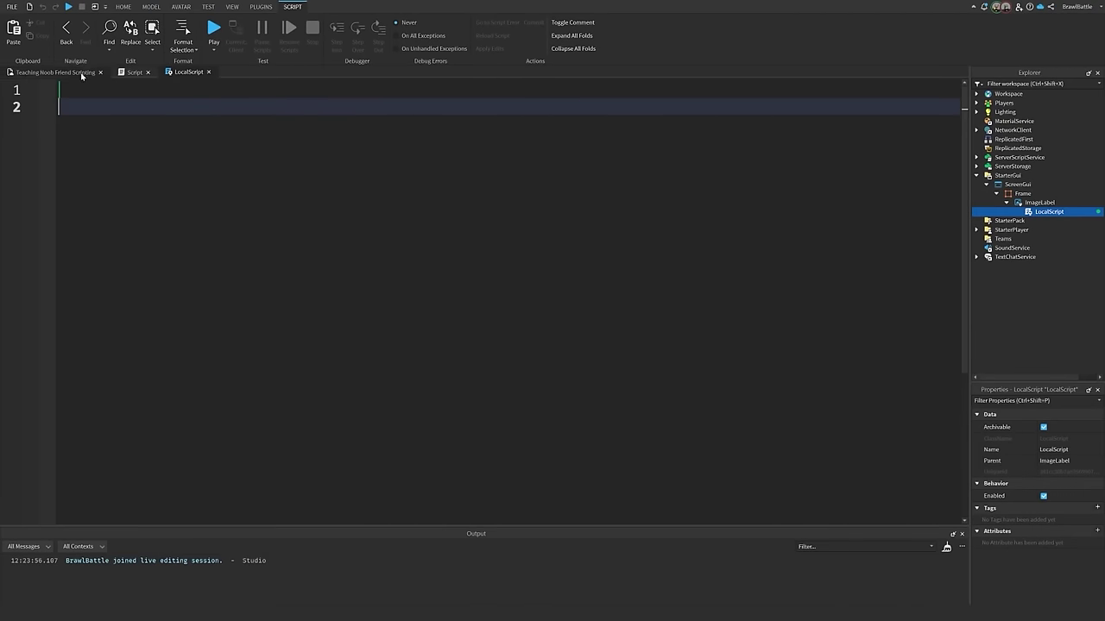
- Return to the place view and inspect the ImageLabel beside the ImageButton that holds the LocalScript
{"action": "left_click", "coordinate": [55, 71]}
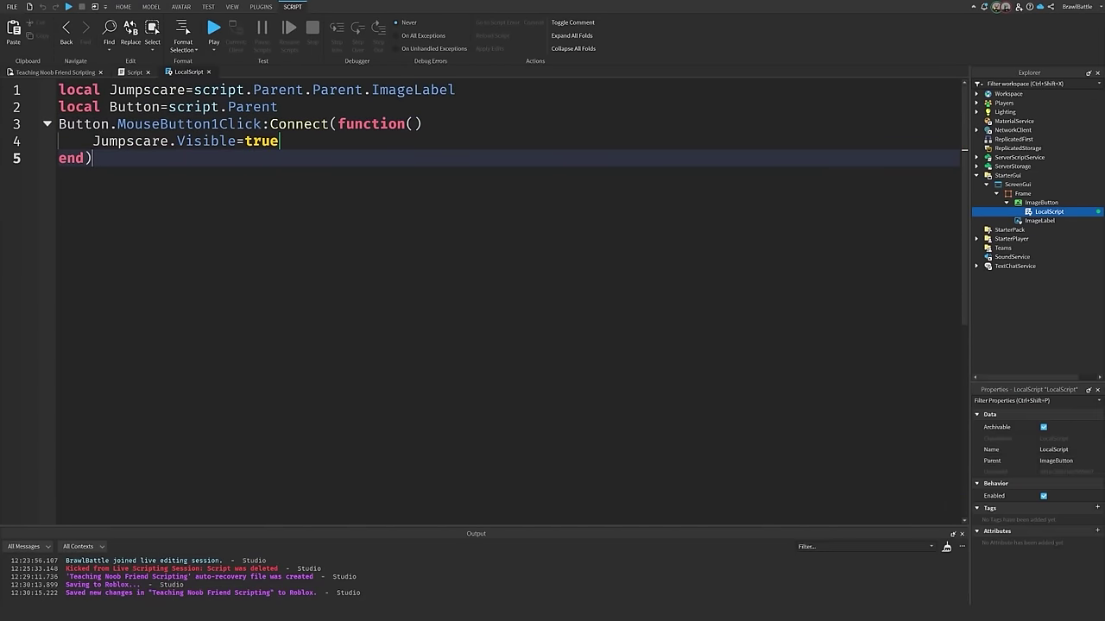
{"action": "left_click", "coordinate": [80, 75]}
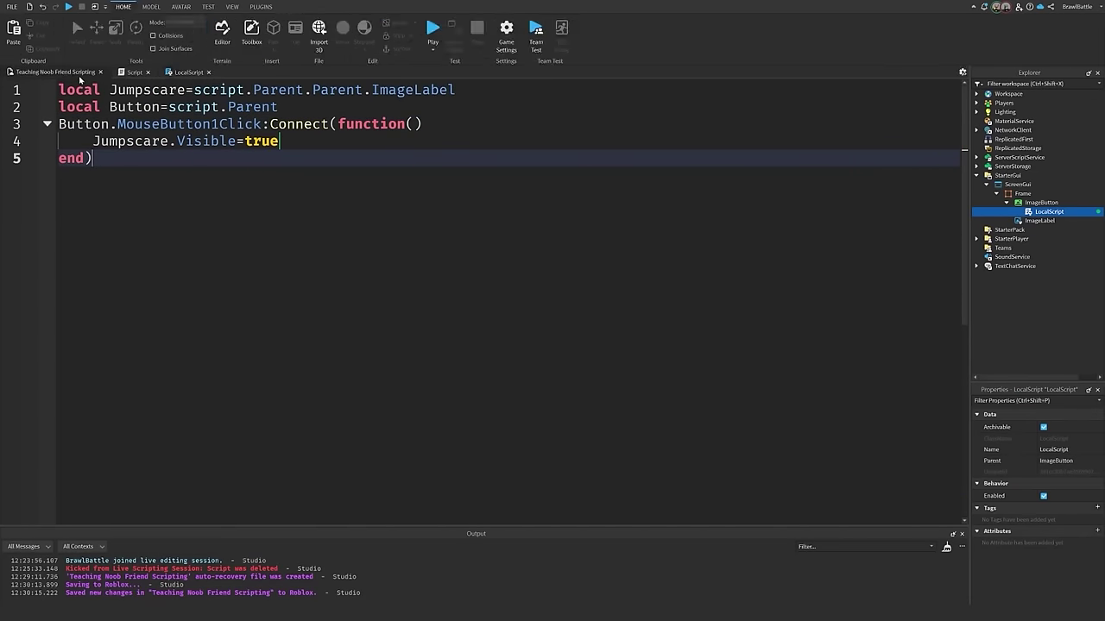
{"action": "left_click", "coordinate": [1040, 221]}
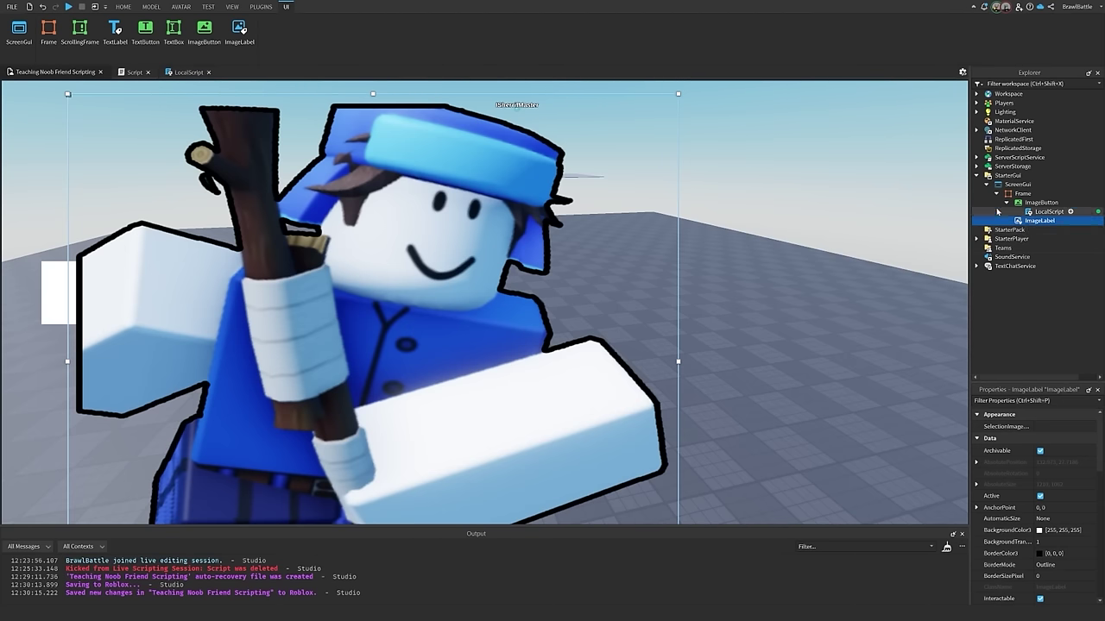
{"action": "left_click", "coordinate": [1047, 211]}
{"action": "left_click", "coordinate": [1039, 220]}
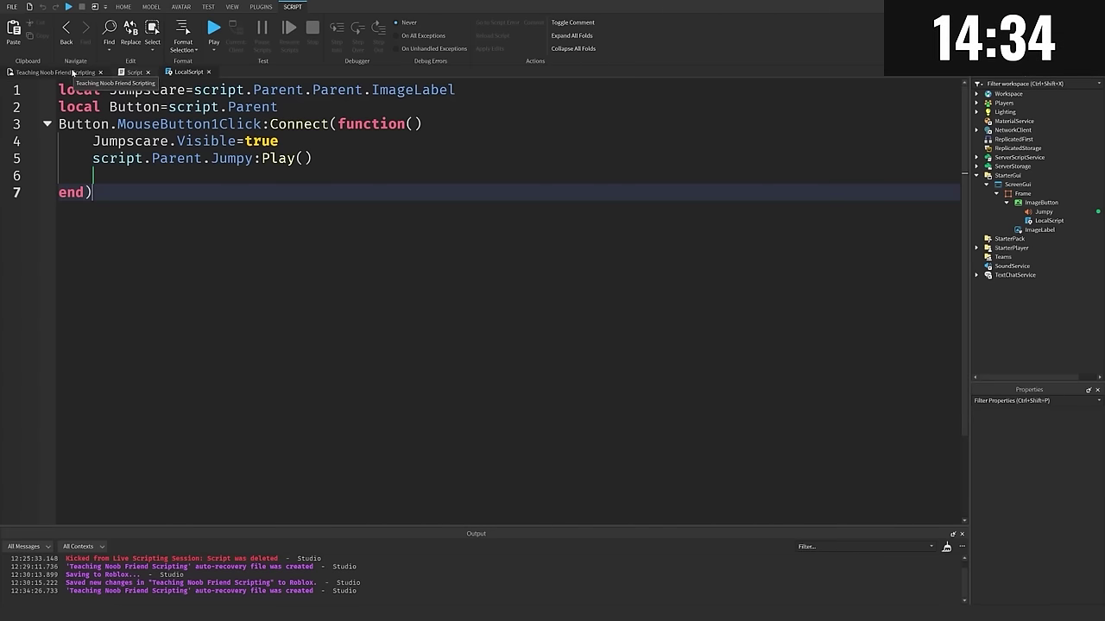
- Run a team test of the place, walking the character around the spawn platform and checking the jumpscare image button
{"action": "left_click", "coordinate": [73, 73]}
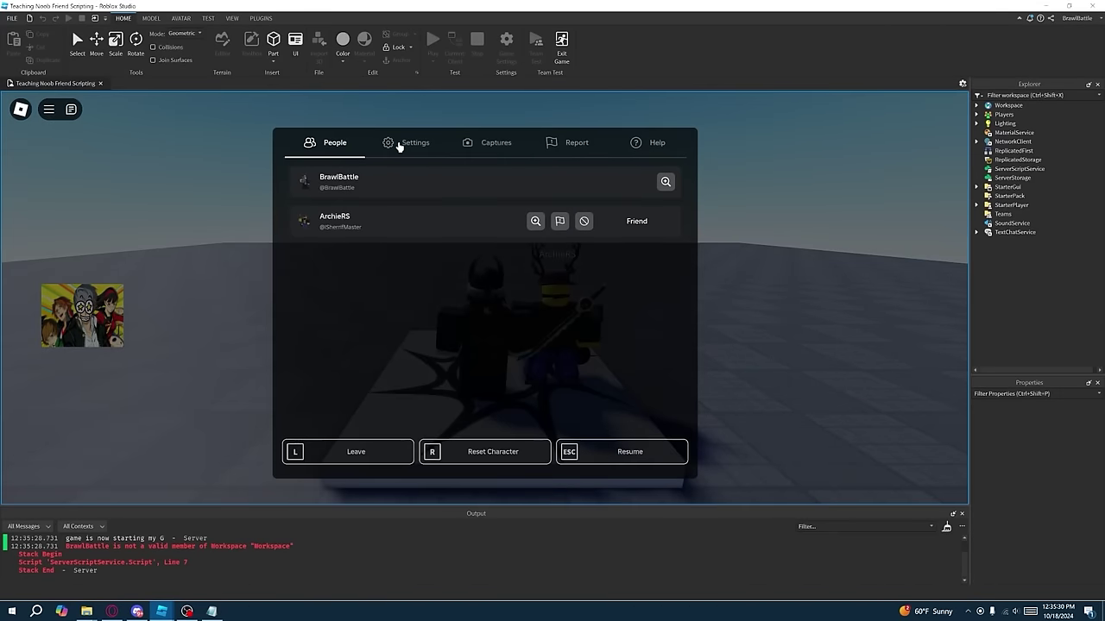
{"action": "key", "text": "Escape"}
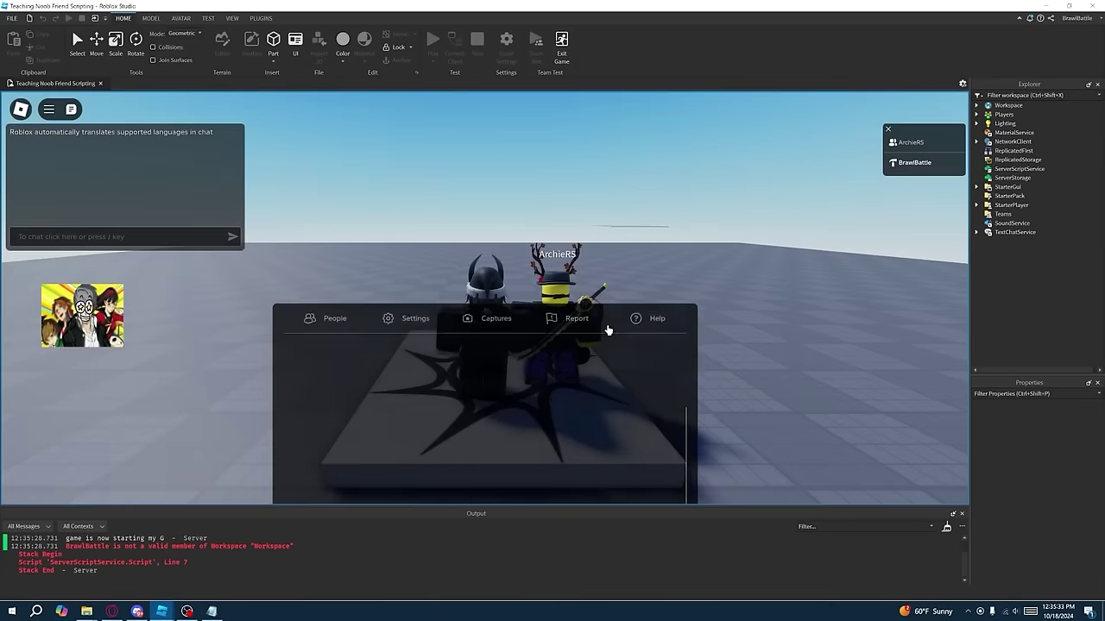
{"action": "key", "text": "w"}
{"action": "key", "text": "s"}
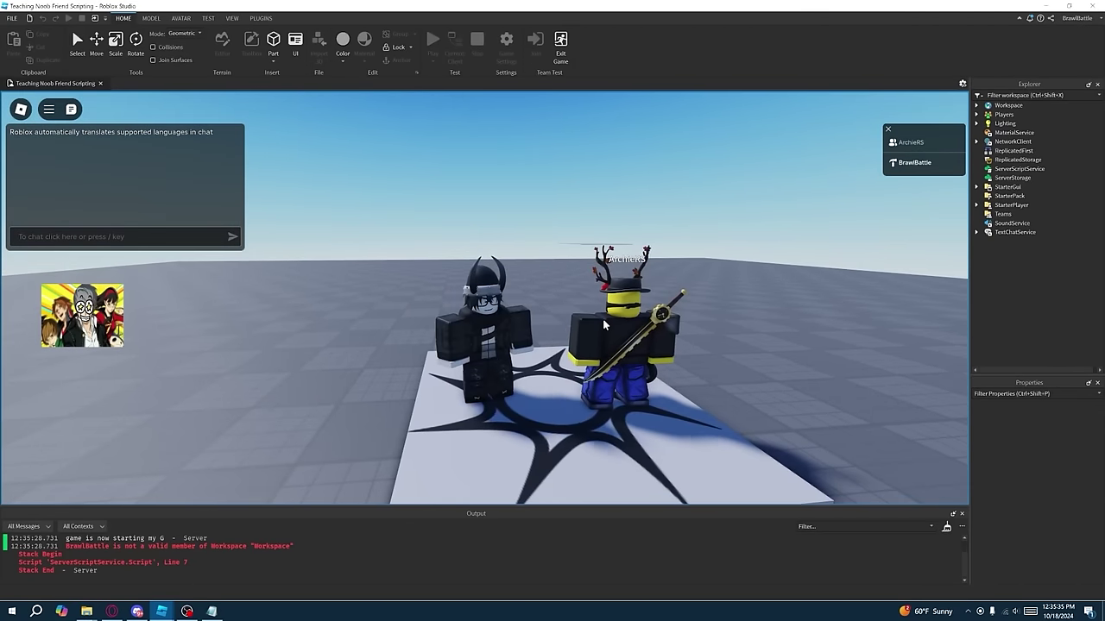
{"action": "right_click_drag", "start_coordinate": [602, 319], "coordinate": [567, 339]}
{"action": "key", "text": "w"}
{"action": "key", "text": "a"}
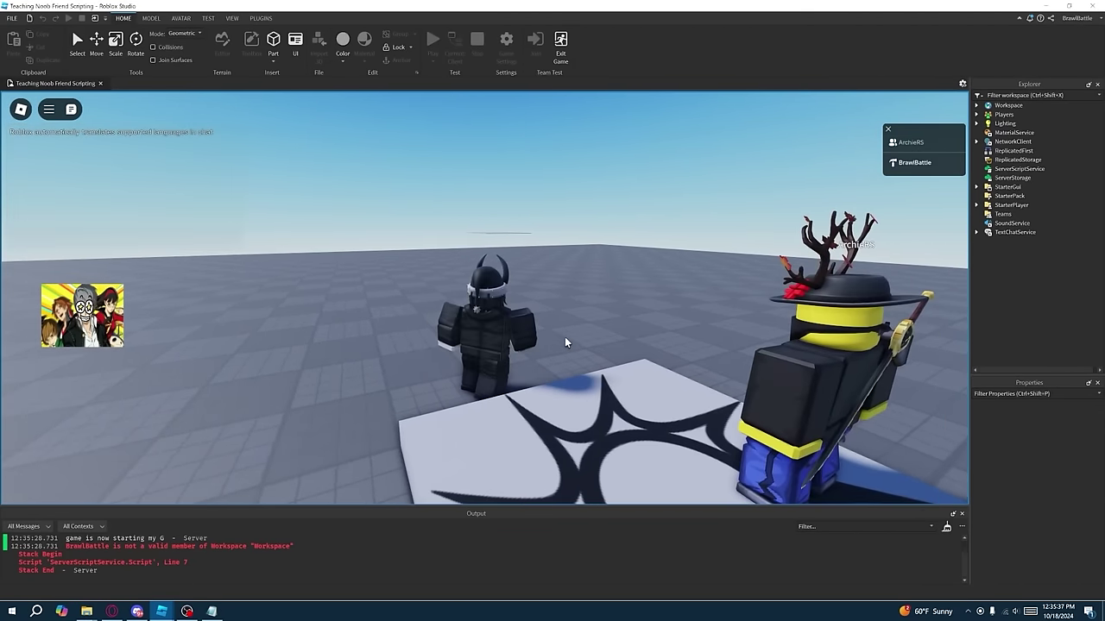
{"action": "key", "text": "s"}
{"action": "right_click_drag", "start_coordinate": [566, 340], "coordinate": [593, 320]}
{"action": "key", "text": "s"}
{"action": "key", "text": "w"}
{"action": "key", "text": "s"}
{"action": "key", "text": "s"}
{"action": "key", "text": "w"}
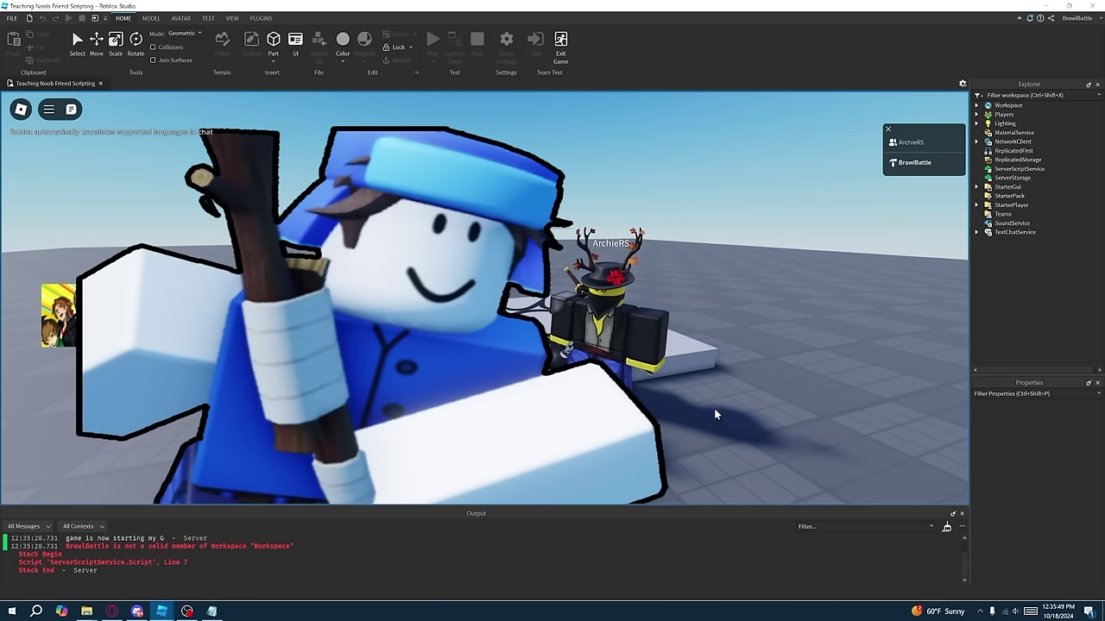
{"action": "key", "text": "w"}
{"action": "right_click_drag", "start_coordinate": [724, 402], "coordinate": [724, 403]}
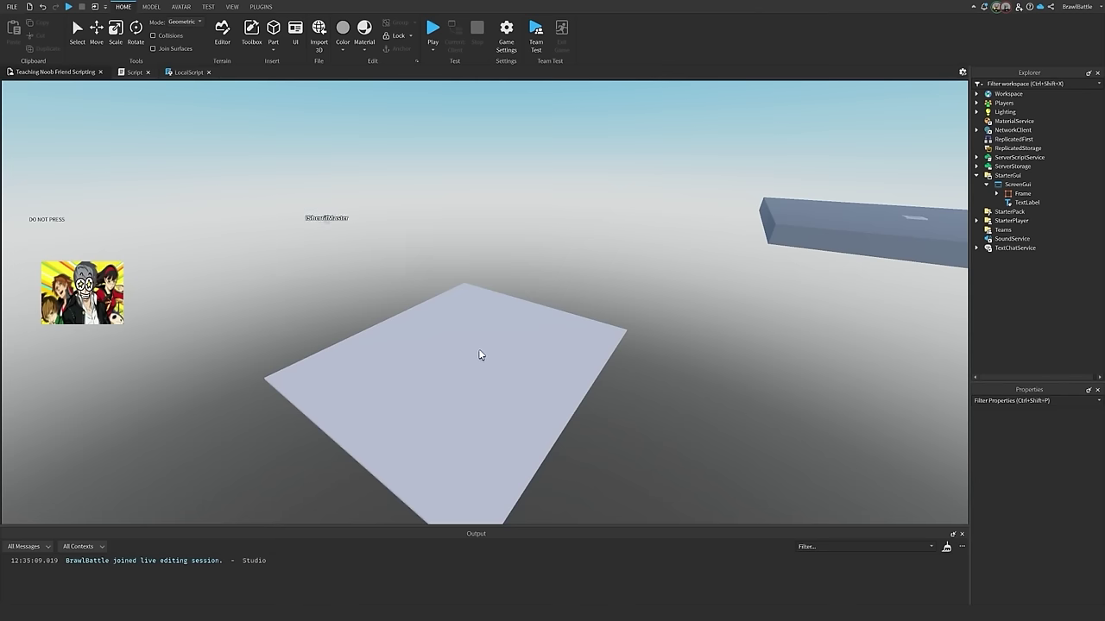
{"action": "right_click_drag", "start_coordinate": [498, 348], "coordinate": [498, 348]}
{"action": "key", "text": "w"}
{"action": "key", "text": "s"}
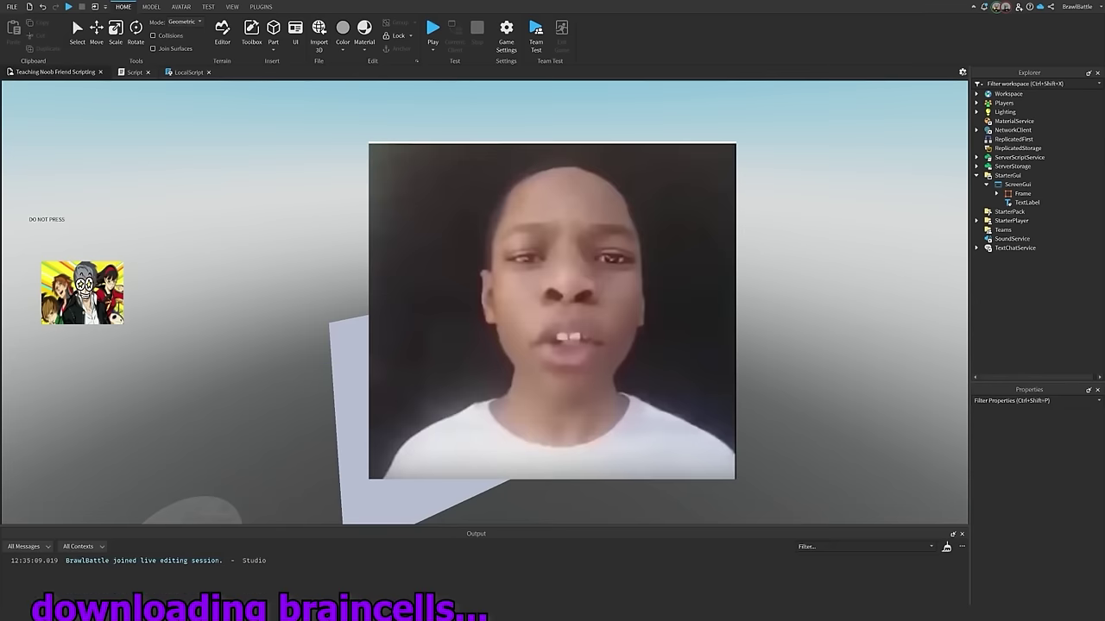
{"action": "right_click_drag", "start_coordinate": [527, 343], "coordinate": [528, 342]}
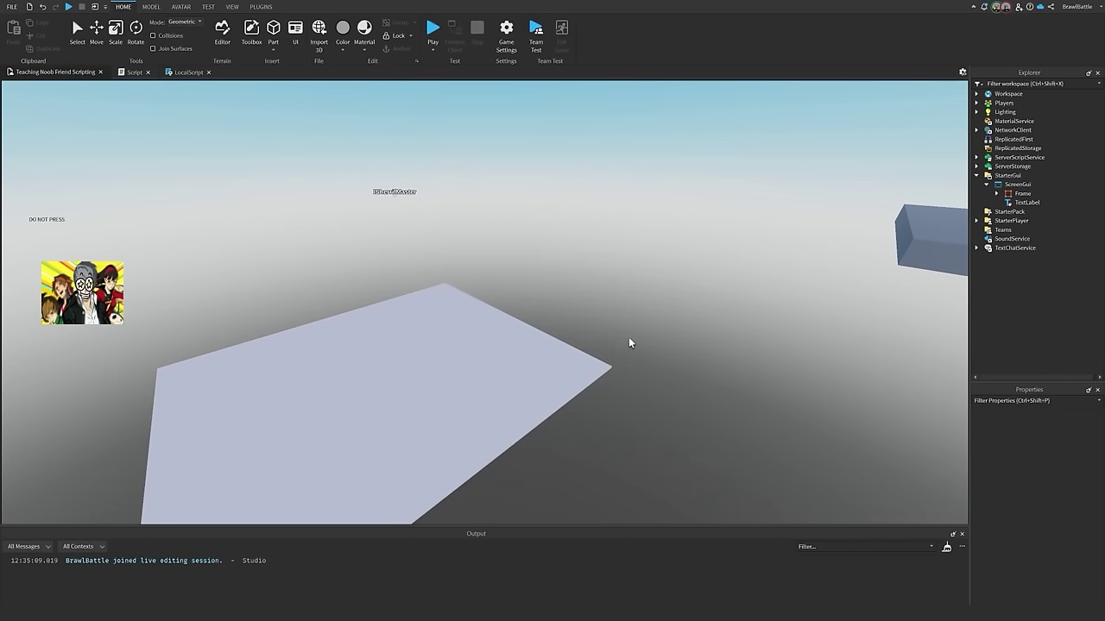
{"action": "right_click_drag", "start_coordinate": [629, 343], "coordinate": [629, 343]}
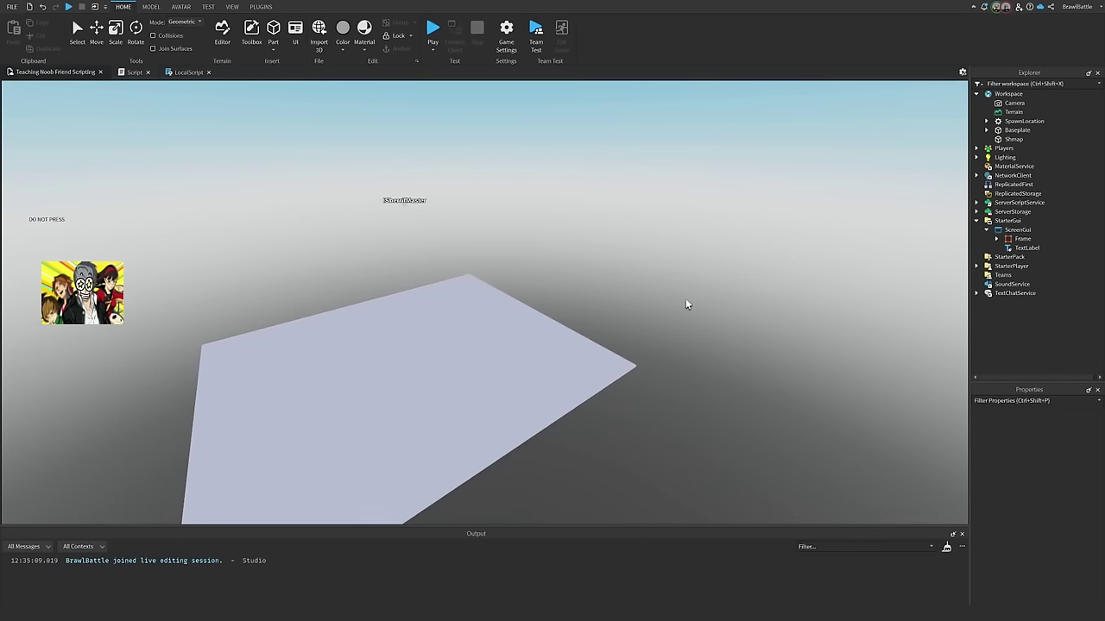
{"action": "right_click_drag", "start_coordinate": [706, 300], "coordinate": [706, 299]}
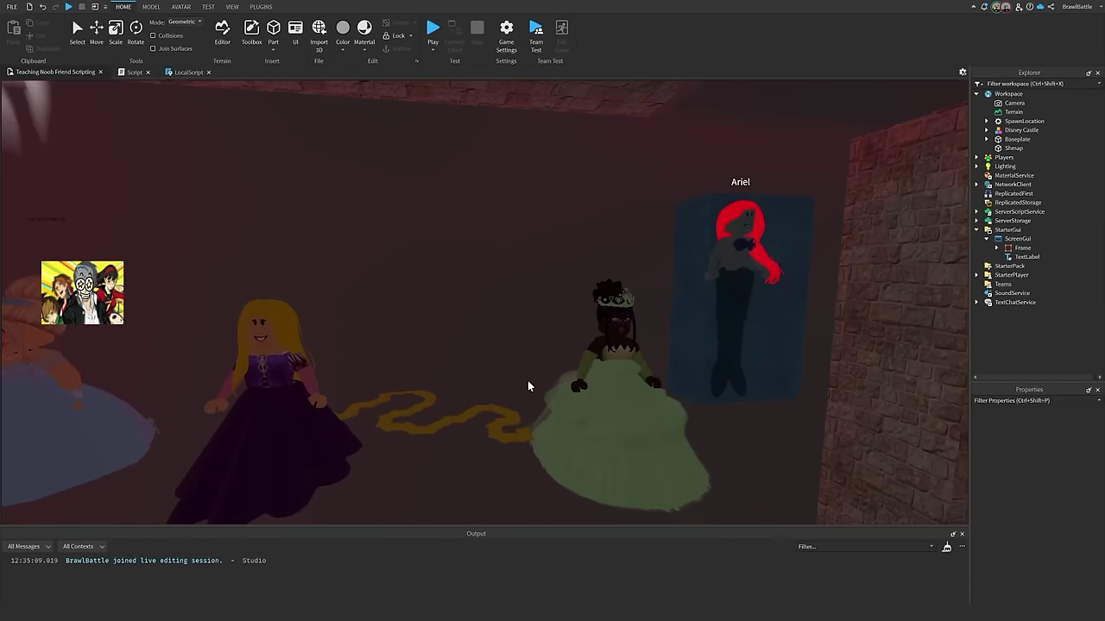
{"action": "right_click_drag", "start_coordinate": [528, 380], "coordinate": [494, 378]}
{"action": "key", "text": "w"}
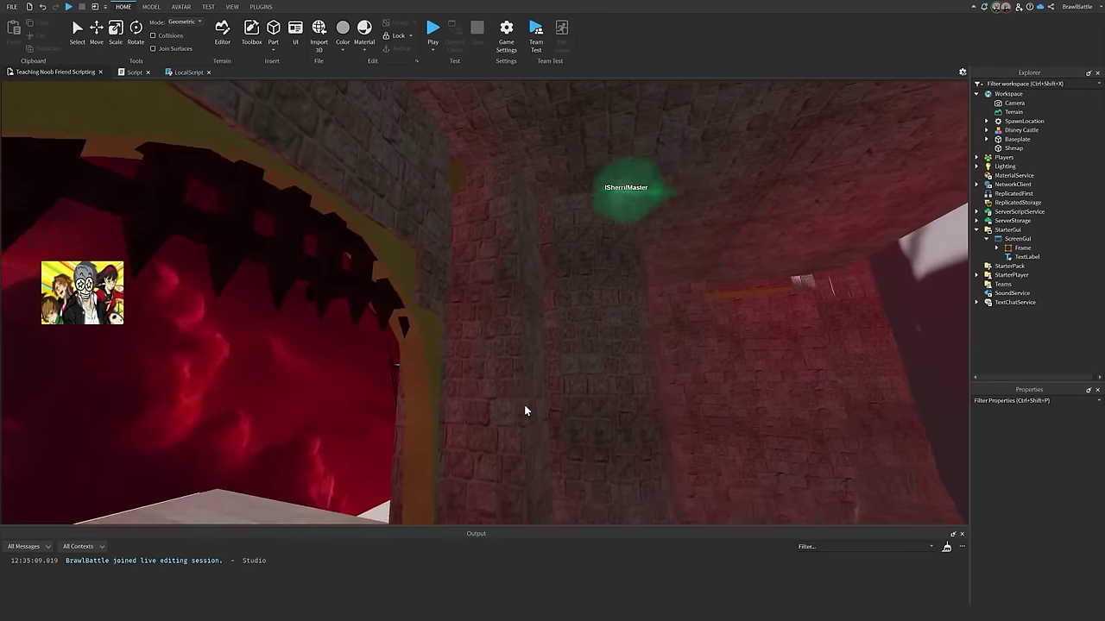
- Examine the Disney Castle model and its floating platform from several distances and angles
{"action": "right_click_drag", "start_coordinate": [526, 412], "coordinate": [475, 424]}
{"action": "scroll", "coordinate": [490, 423], "scroll_direction": "up", "scroll_amount": 5}
{"action": "scroll", "coordinate": [476, 423], "scroll_direction": "down", "scroll_amount": 5}
{"action": "scroll", "coordinate": [475, 423], "scroll_direction": "up", "scroll_amount": 3}
{"action": "scroll", "coordinate": [474, 426], "scroll_direction": "up", "scroll_amount": 4}
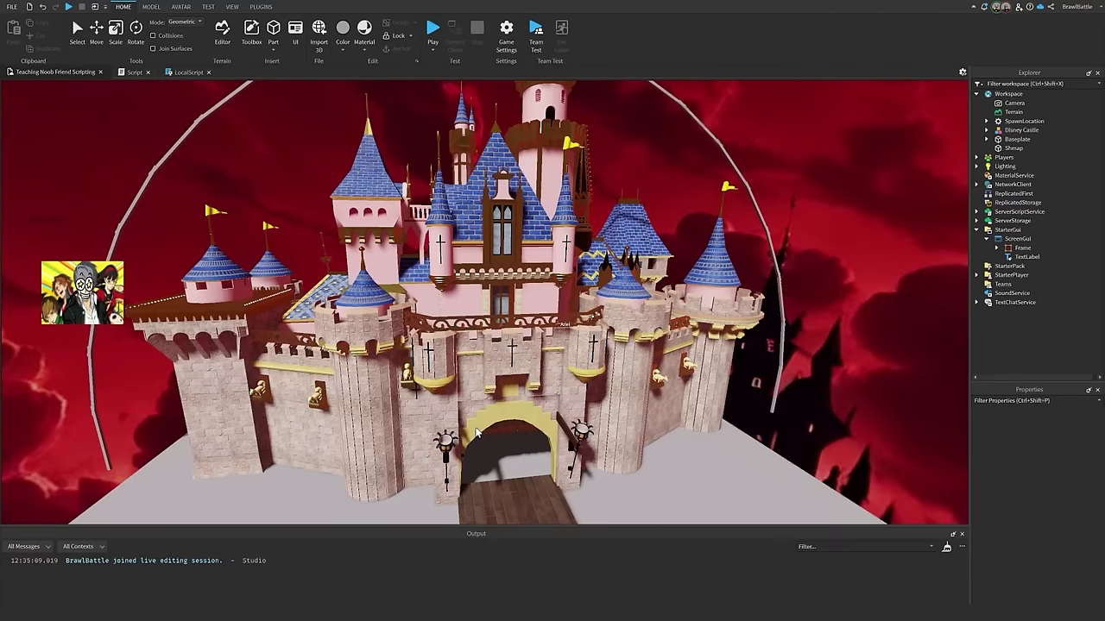
{"action": "scroll", "coordinate": [475, 427], "scroll_direction": "down", "scroll_amount": 6}
{"action": "scroll", "coordinate": [476, 432], "scroll_direction": "up", "scroll_amount": 4}
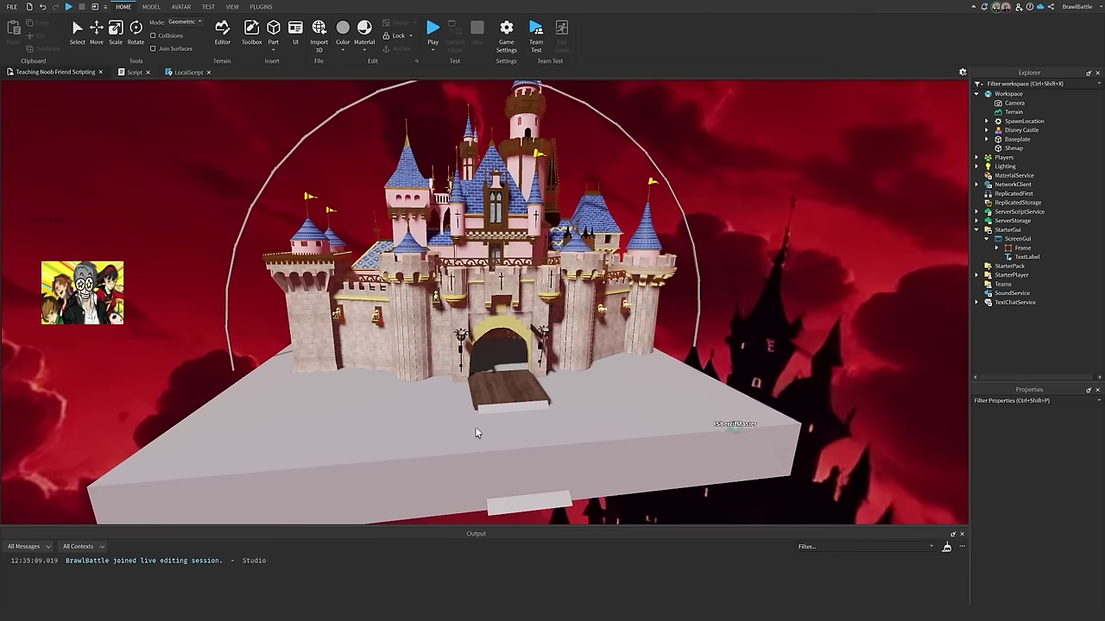
{"action": "scroll", "coordinate": [474, 432], "scroll_direction": "down", "scroll_amount": 5}
{"action": "scroll", "coordinate": [469, 433], "scroll_direction": "up", "scroll_amount": 2}
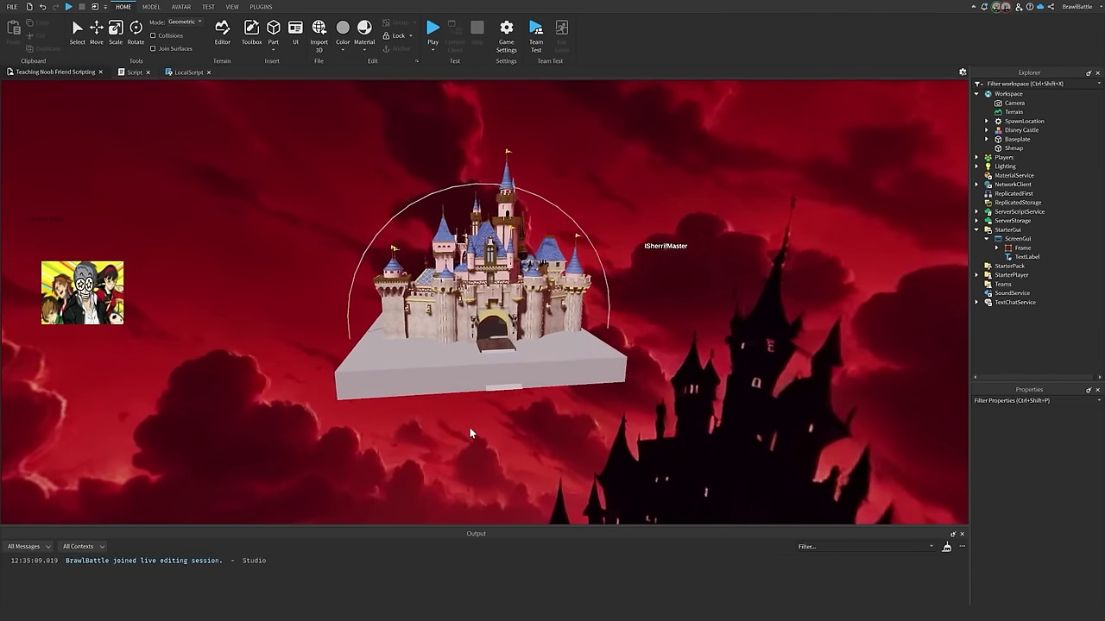
{"action": "scroll", "coordinate": [518, 416], "scroll_direction": "up", "scroll_amount": 4}
{"action": "right_click_drag", "start_coordinate": [554, 404], "coordinate": [551, 407]}
{"action": "scroll", "coordinate": [554, 404], "scroll_direction": "down", "scroll_amount": 5}
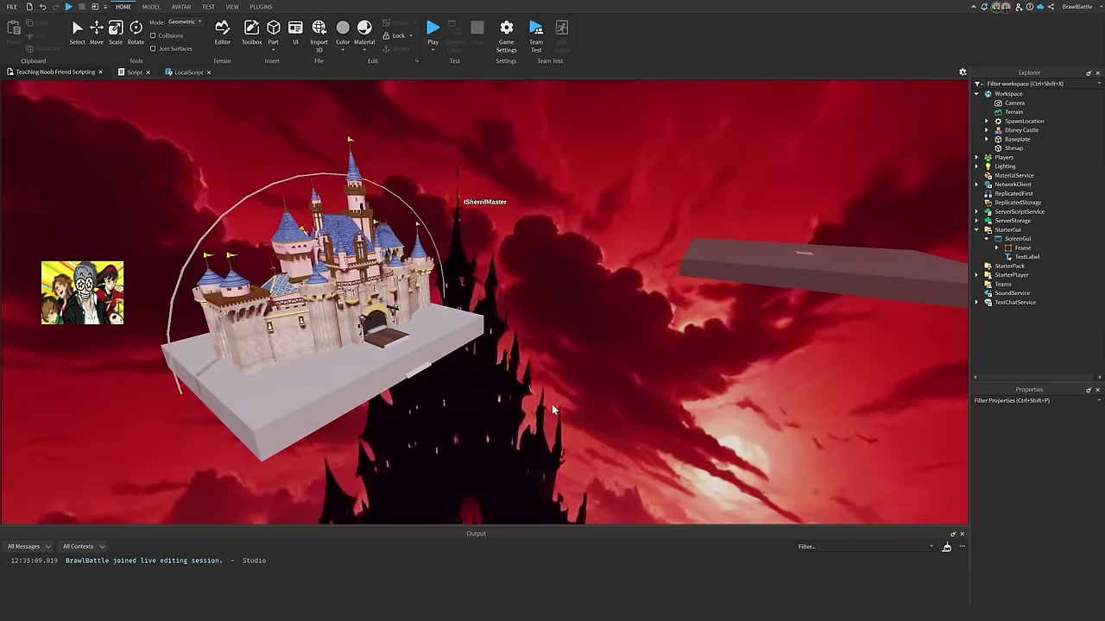
{"action": "scroll", "coordinate": [553, 409], "scroll_direction": "up", "scroll_amount": 4}
{"action": "scroll", "coordinate": [553, 408], "scroll_direction": "down", "scroll_amount": 4}
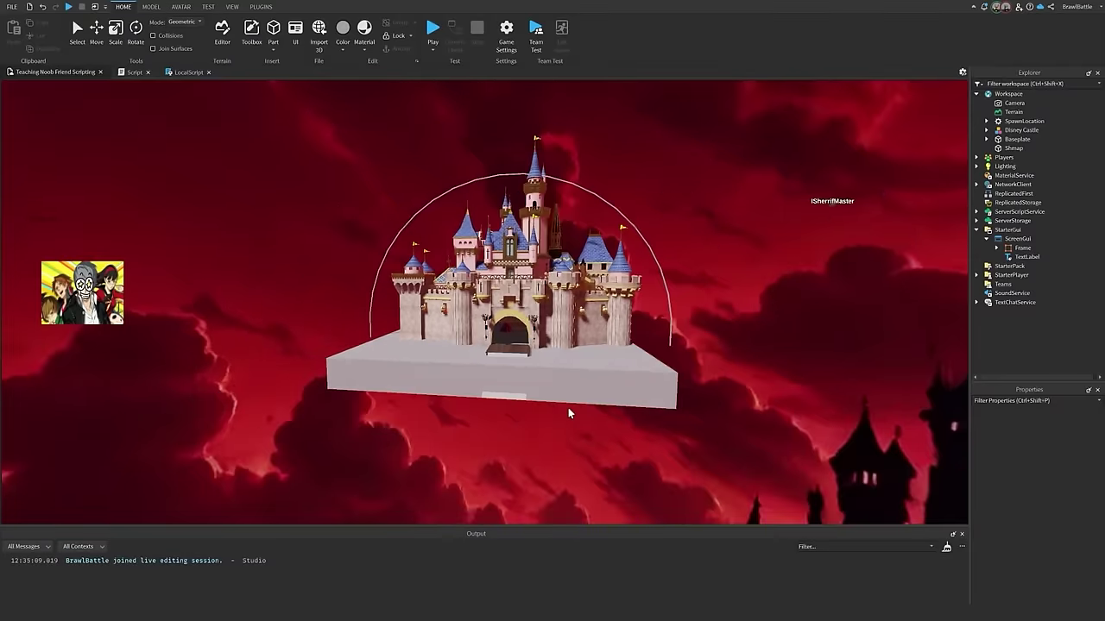
{"action": "key", "text": "s"}
{"action": "key", "text": "d"}
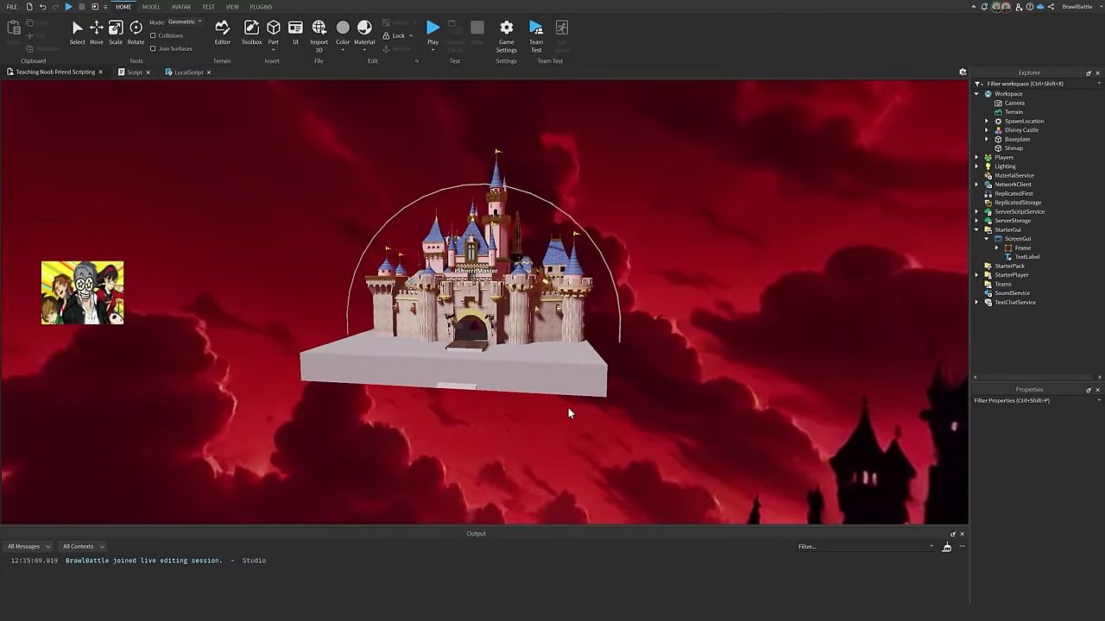
{"action": "scroll", "coordinate": [567, 408], "scroll_direction": "up", "scroll_amount": 4}
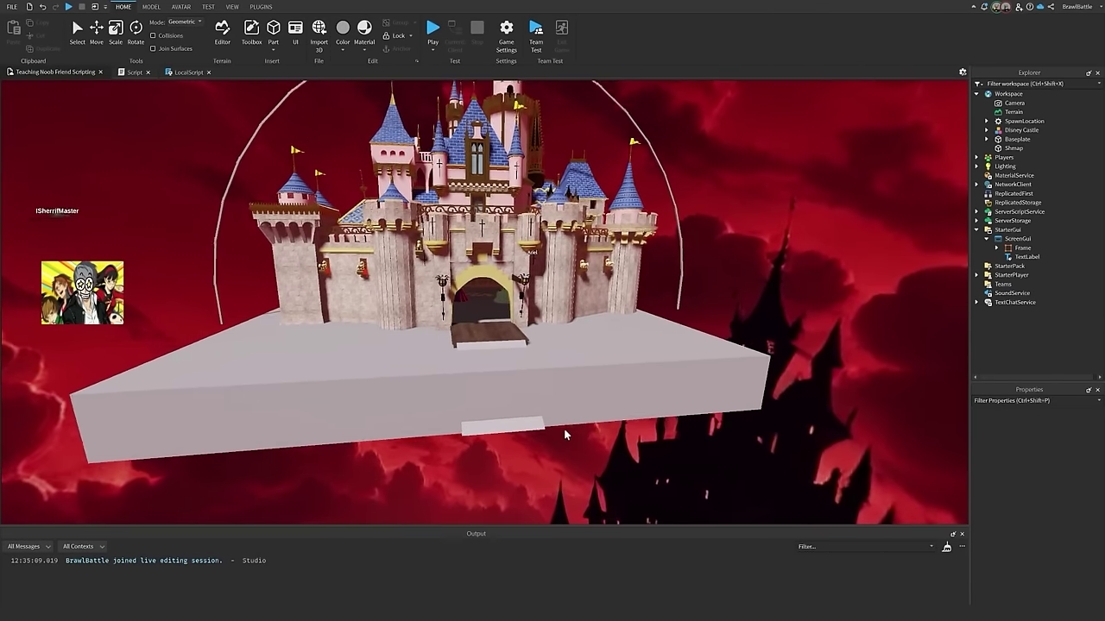
{"action": "scroll", "coordinate": [564, 428], "scroll_direction": "down", "scroll_amount": 3}
{"action": "scroll", "coordinate": [560, 430], "scroll_direction": "up", "scroll_amount": 4}
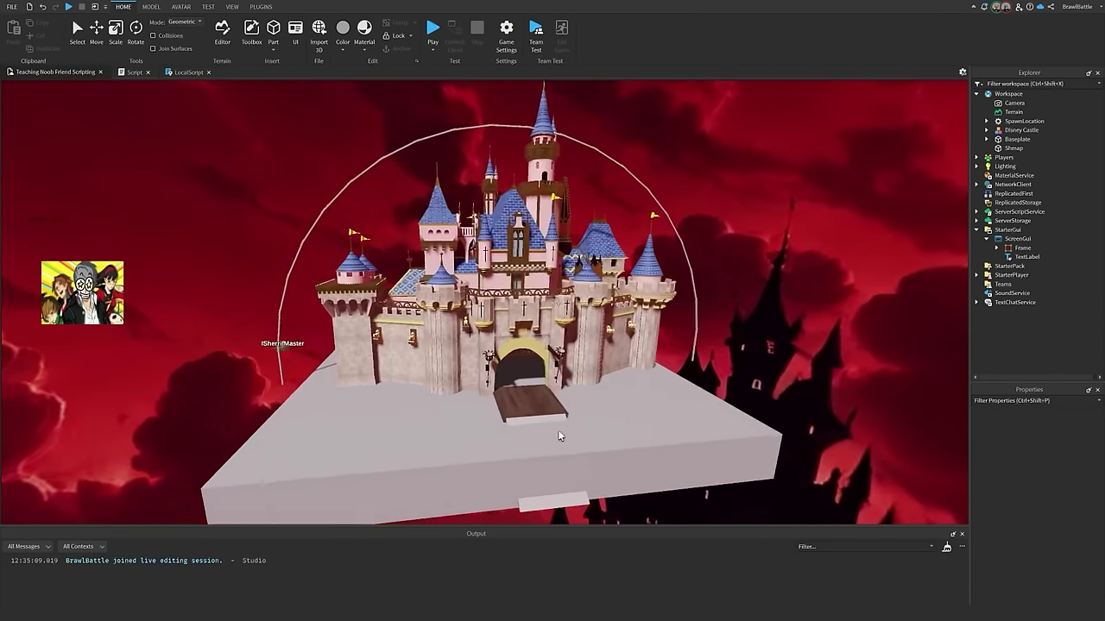
{"action": "scroll", "coordinate": [558, 431], "scroll_direction": "up", "scroll_amount": 5}
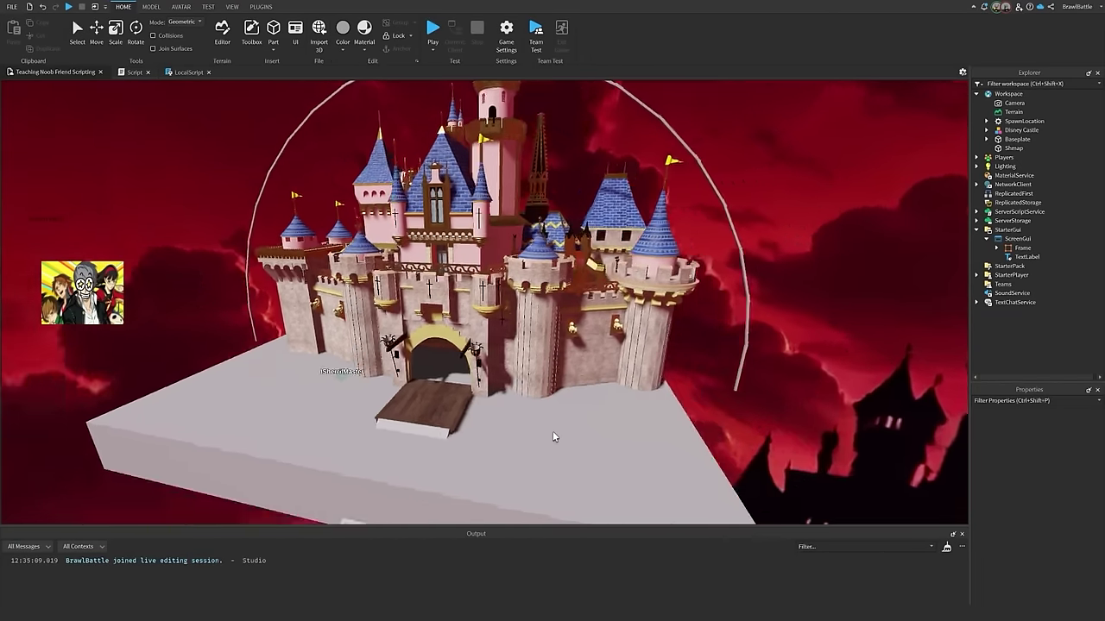
- Inspect the castle's front gate and the princess figures in the hall behind it
{"action": "key", "text": "w"}
{"action": "right_click_drag", "start_coordinate": [555, 435], "coordinate": [554, 435]}
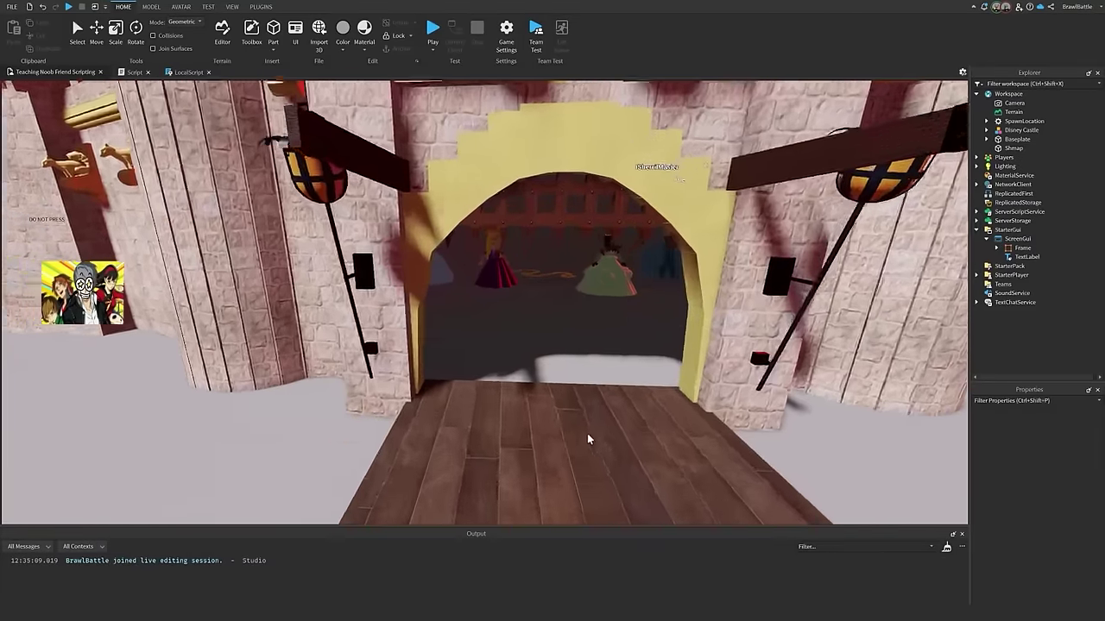
{"action": "scroll", "coordinate": [590, 433], "scroll_direction": "up", "scroll_amount": 6}
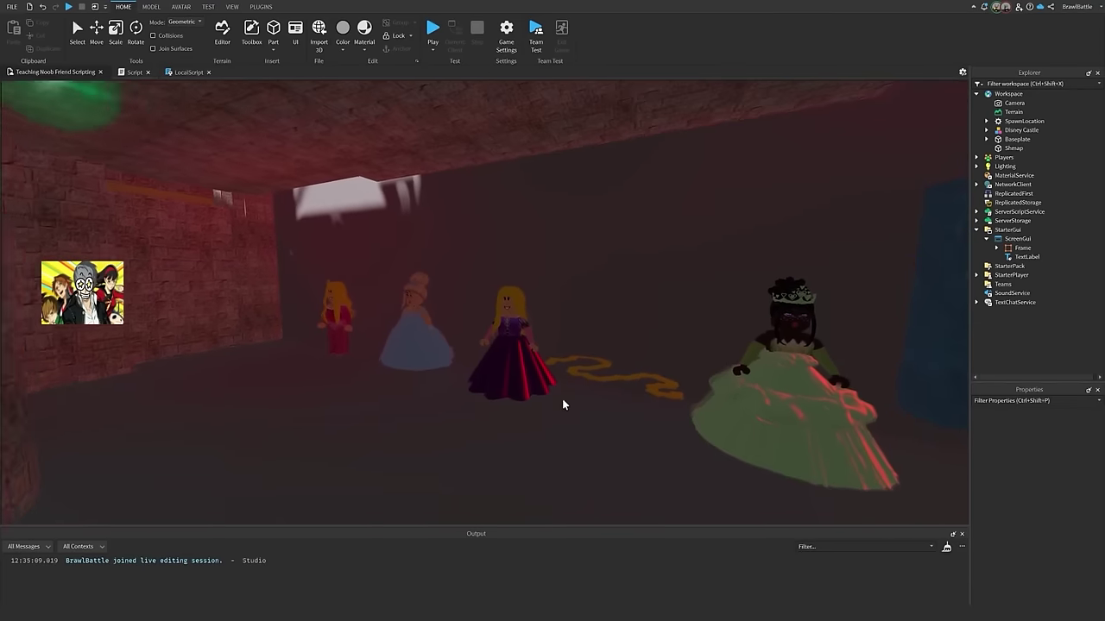
{"action": "scroll", "coordinate": [564, 405], "scroll_direction": "down", "scroll_amount": 10}
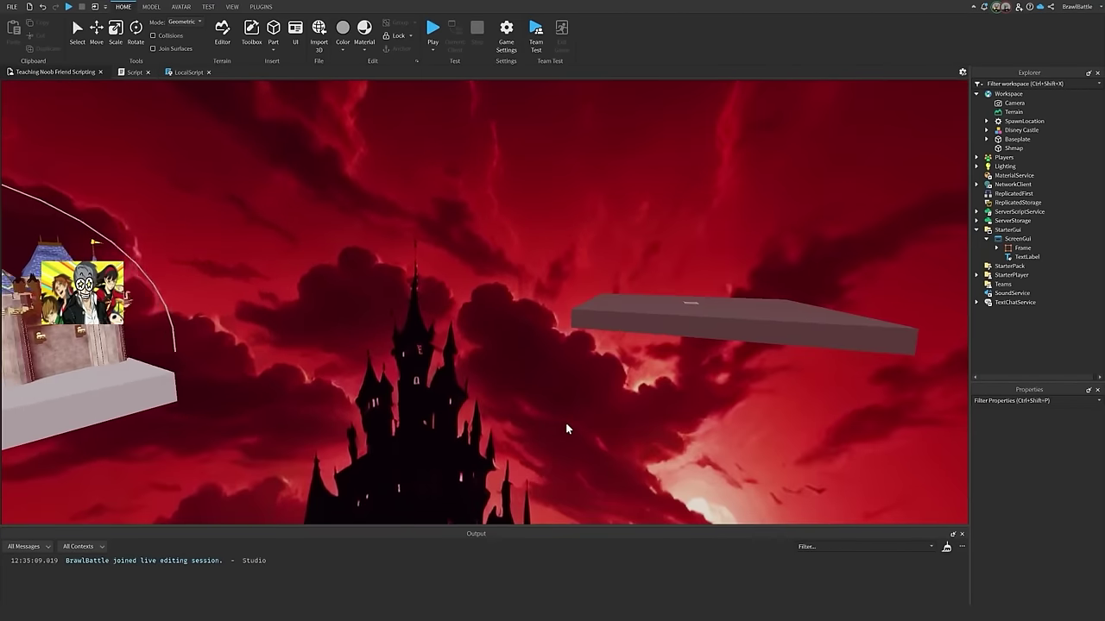
{"action": "scroll", "coordinate": [565, 405], "scroll_direction": "down", "scroll_amount": 4}
{"action": "right_click_drag", "start_coordinate": [553, 382], "coordinate": [553, 382]}
{"action": "scroll", "coordinate": [553, 382], "scroll_direction": "up", "scroll_amount": 6}
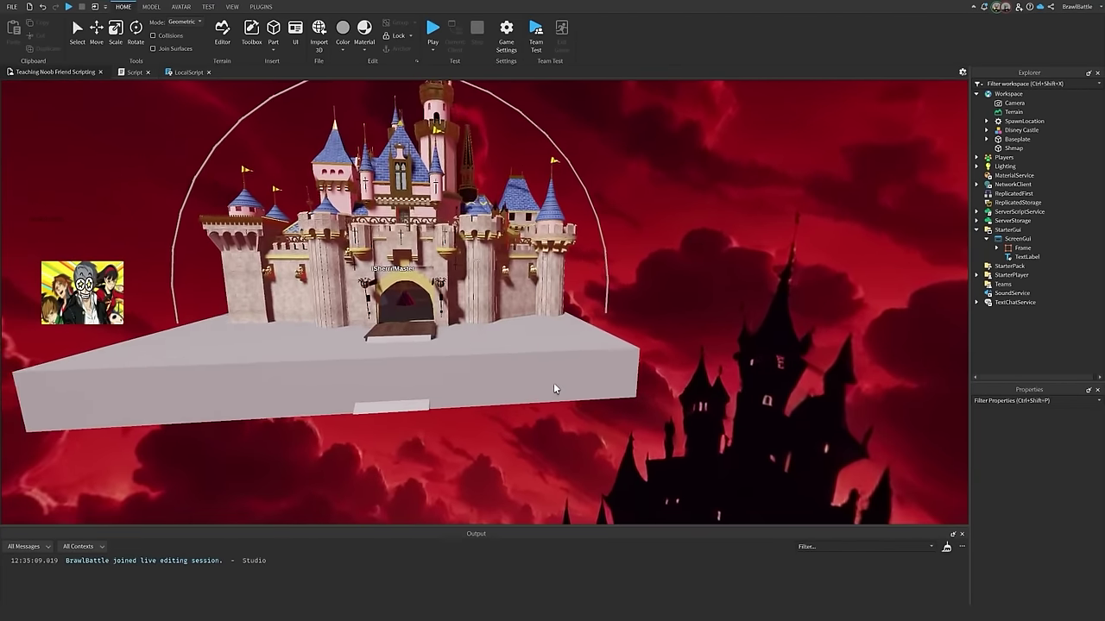
{"action": "scroll", "coordinate": [554, 388], "scroll_direction": "up", "scroll_amount": 8}
{"action": "scroll", "coordinate": [550, 388], "scroll_direction": "down", "scroll_amount": 10}
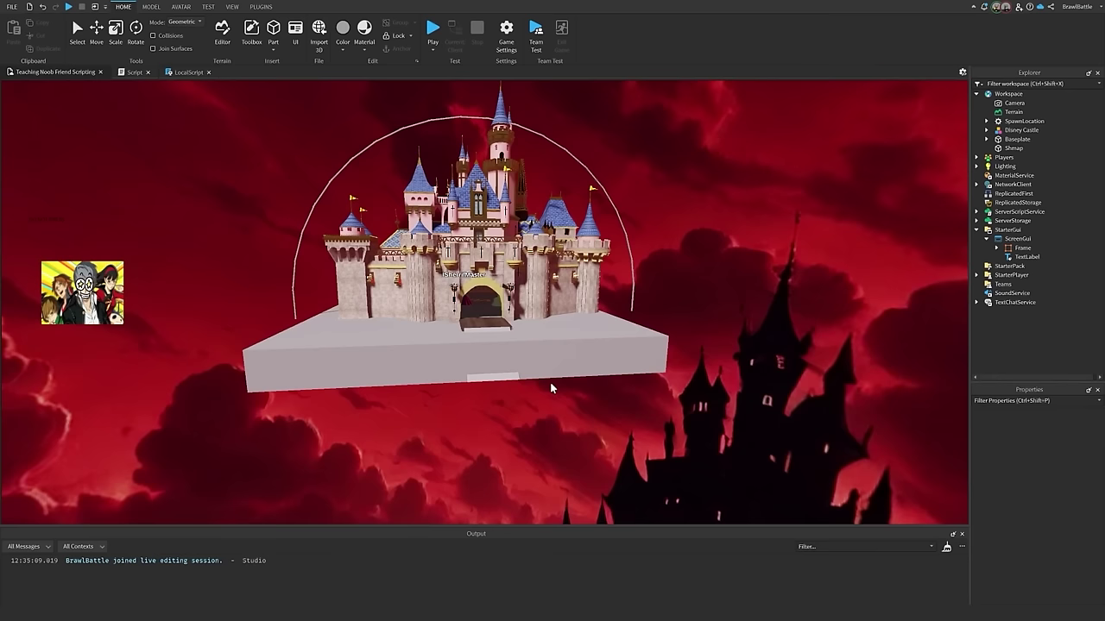
{"action": "scroll", "coordinate": [550, 382], "scroll_direction": "up", "scroll_amount": 10}
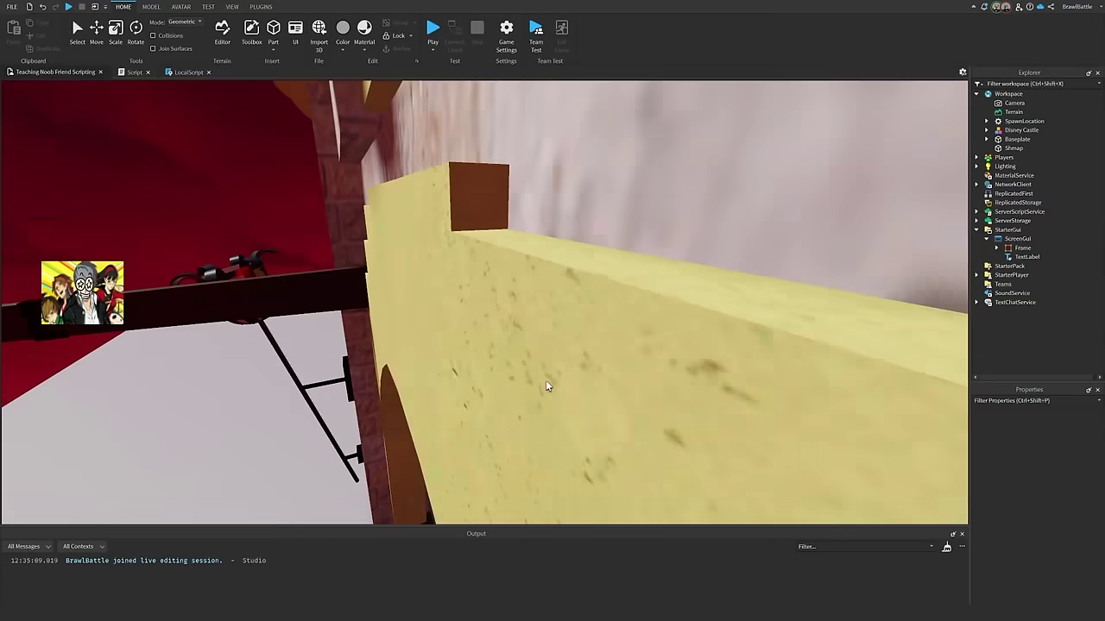
{"action": "right_click_drag", "start_coordinate": [546, 381], "coordinate": [561, 391]}
{"action": "scroll", "coordinate": [546, 381], "scroll_direction": "down", "scroll_amount": 1}
{"action": "scroll", "coordinate": [556, 391], "scroll_direction": "up", "scroll_amount": 1}
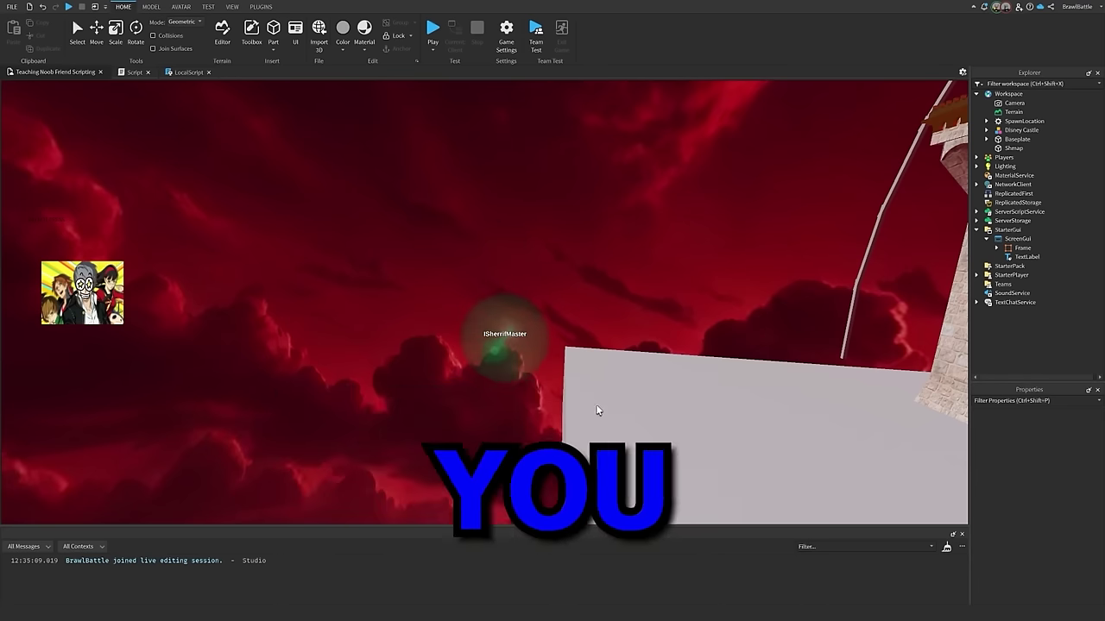
{"action": "right_click_drag", "start_coordinate": [597, 407], "coordinate": [643, 440]}
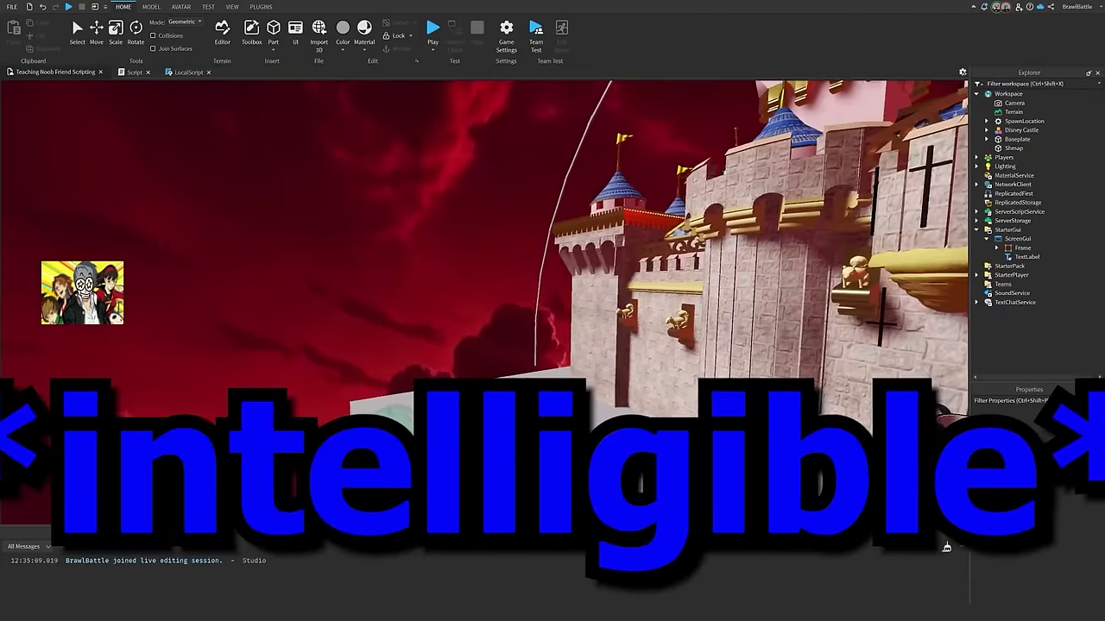
{"action": "right_click_drag", "start_coordinate": [504, 381], "coordinate": [532, 388]}
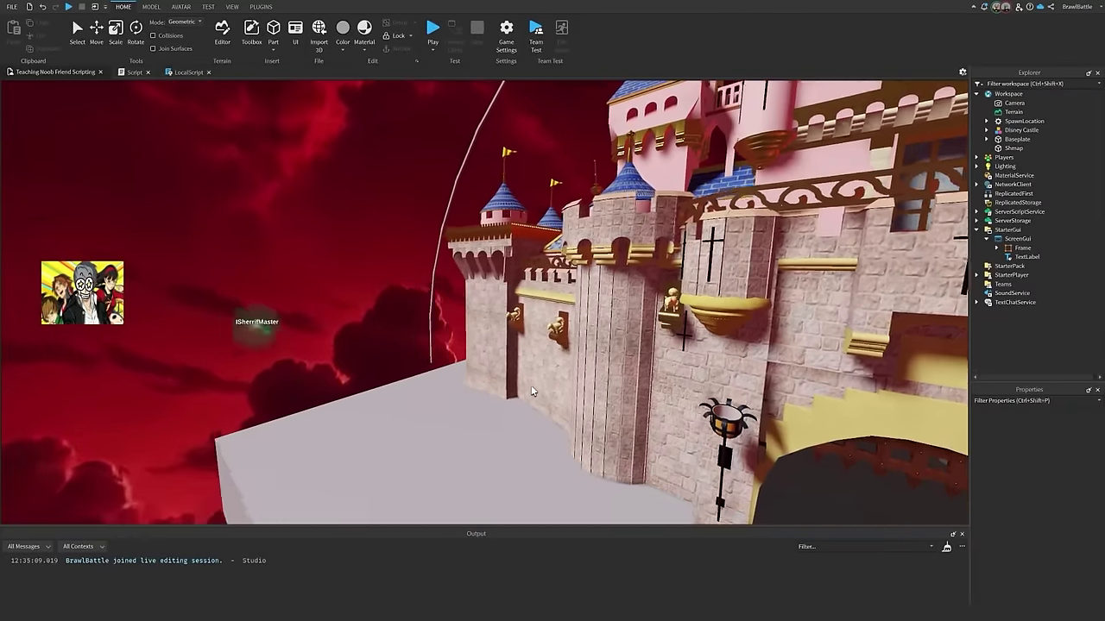
{"action": "key", "text": "s"}
{"action": "key", "text": "a"}
{"action": "key", "text": "d"}
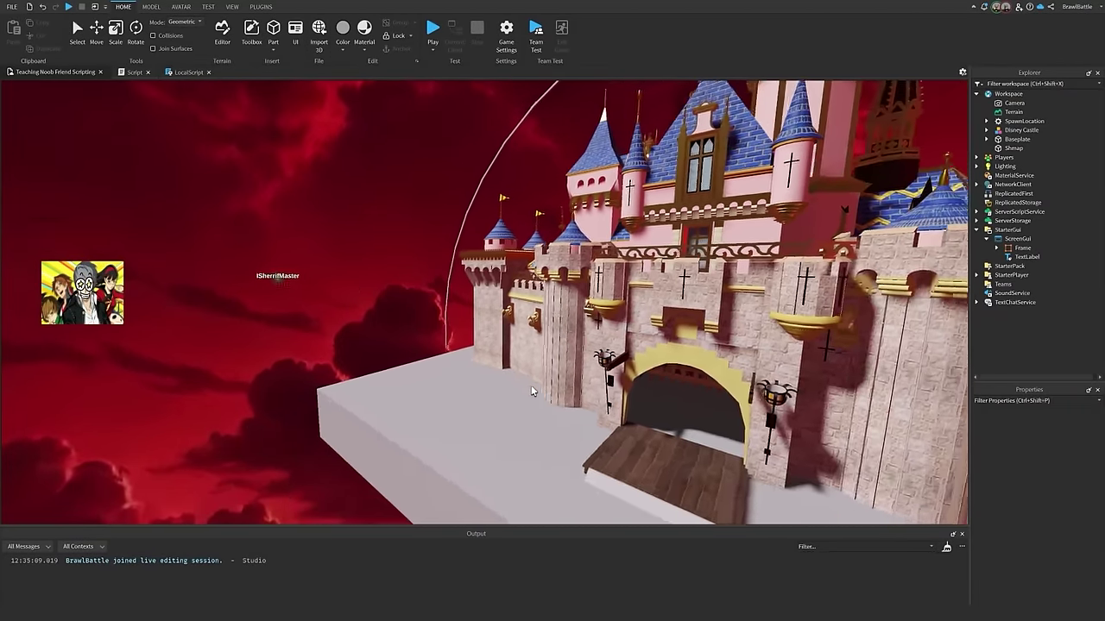
{"action": "key", "text": "s"}
{"action": "key", "text": "d"}
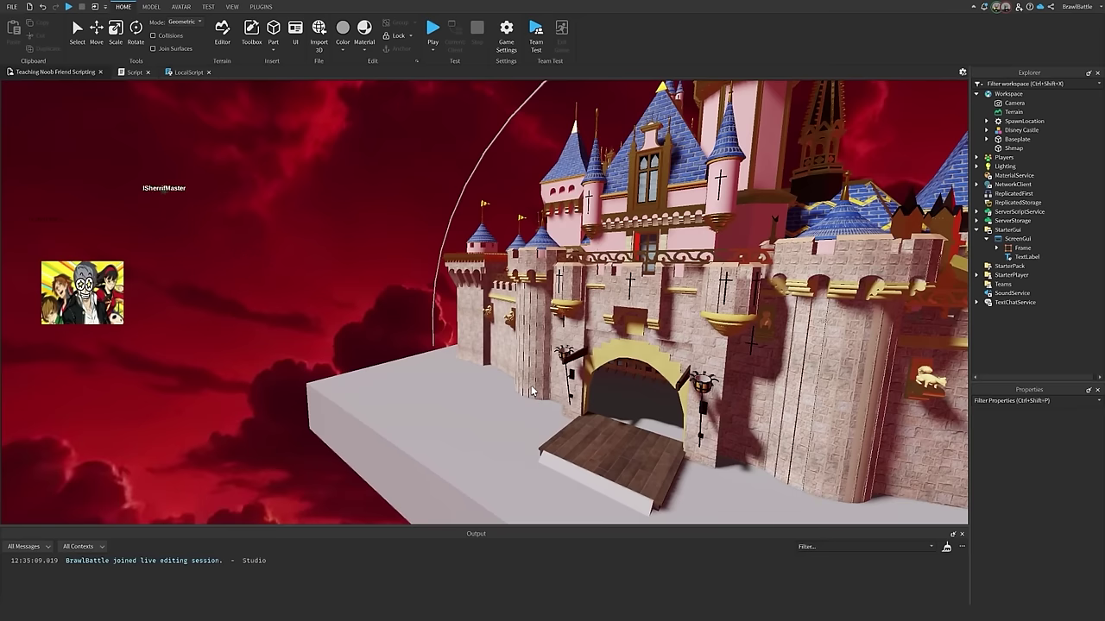
{"action": "mouse_move", "coordinate": [532, 393]}
{"action": "right_mouse_down"}
{"action": "mouse_move", "coordinate": [542, 389]}
{"action": "mouse_move", "coordinate": [525, 447]}
{"action": "mouse_move", "coordinate": [552, 433]}
{"action": "mouse_move", "coordinate": [548, 389]}
{"action": "right_mouse_up"}
{"action": "key", "text": "s"}
{"action": "key", "text": "w"}
{"action": "key", "text": "s"}
{"action": "key", "text": "w"}
{"action": "key", "text": "w"}
{"action": "key", "text": "s"}
{"action": "key", "text": "w"}
{"action": "key", "text": "s"}
{"action": "scroll", "coordinate": [552, 362], "scroll_direction": "up", "scroll_amount": 5}
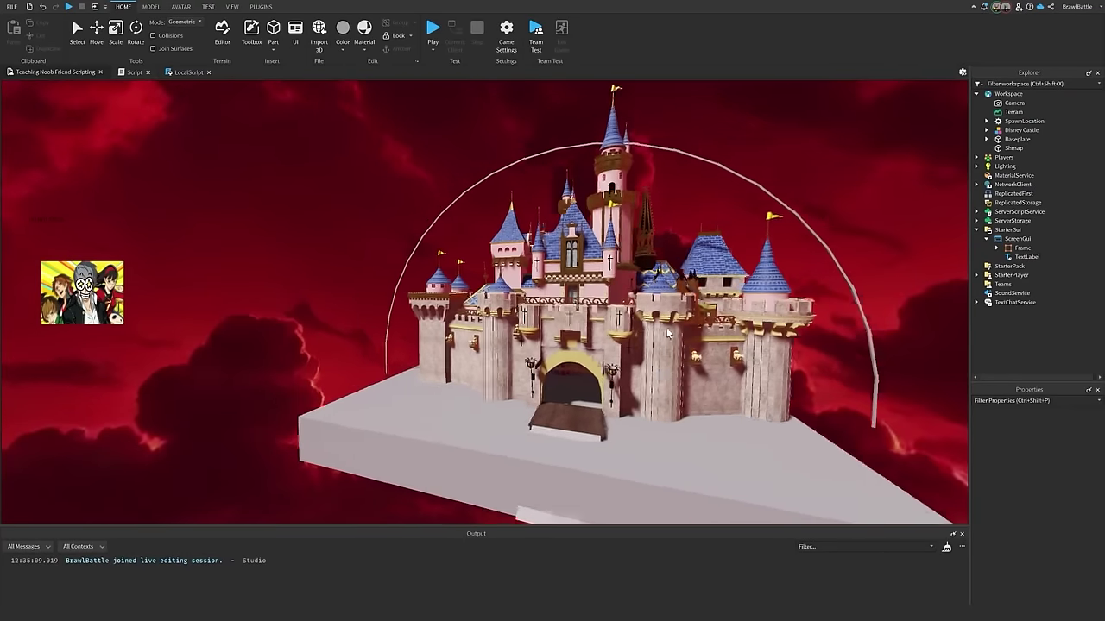
{"action": "scroll", "coordinate": [616, 374], "scroll_direction": "down", "scroll_amount": 5}
{"action": "right_click_drag", "start_coordinate": [436, 409], "coordinate": [438, 412]}
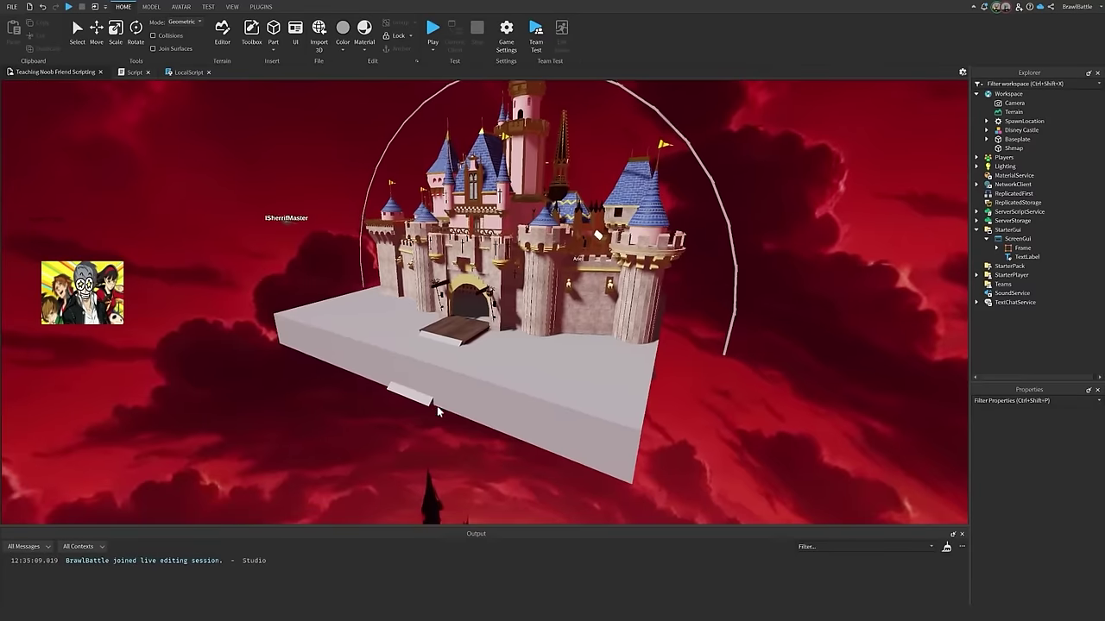
{"action": "key", "text": "w"}
{"action": "key", "text": "a"}
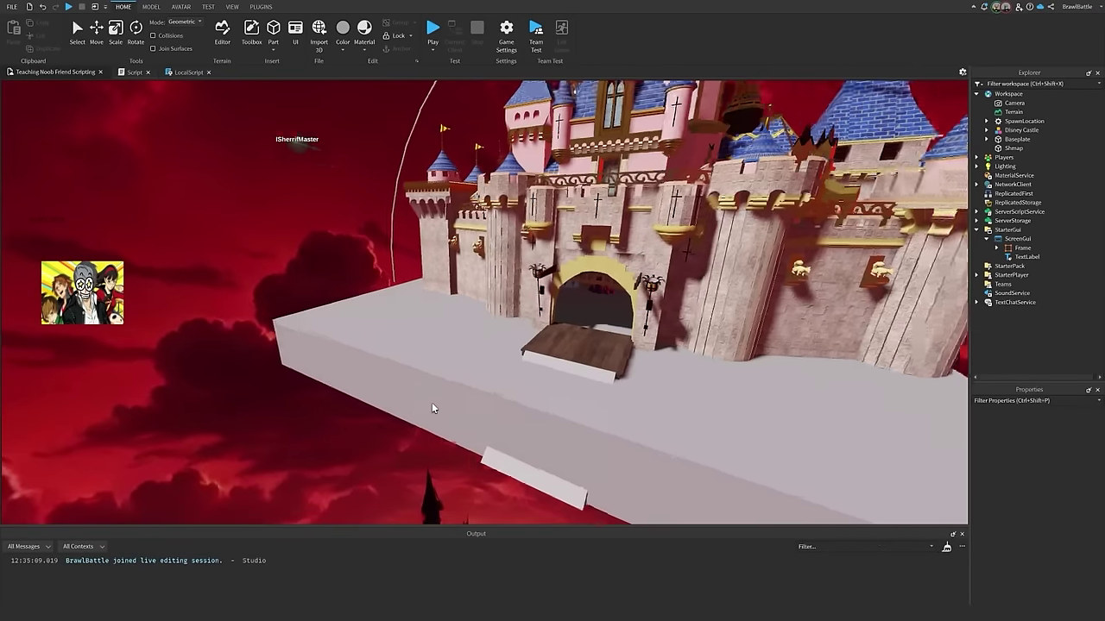
{"action": "key", "text": "d"}
{"action": "key", "text": "s"}
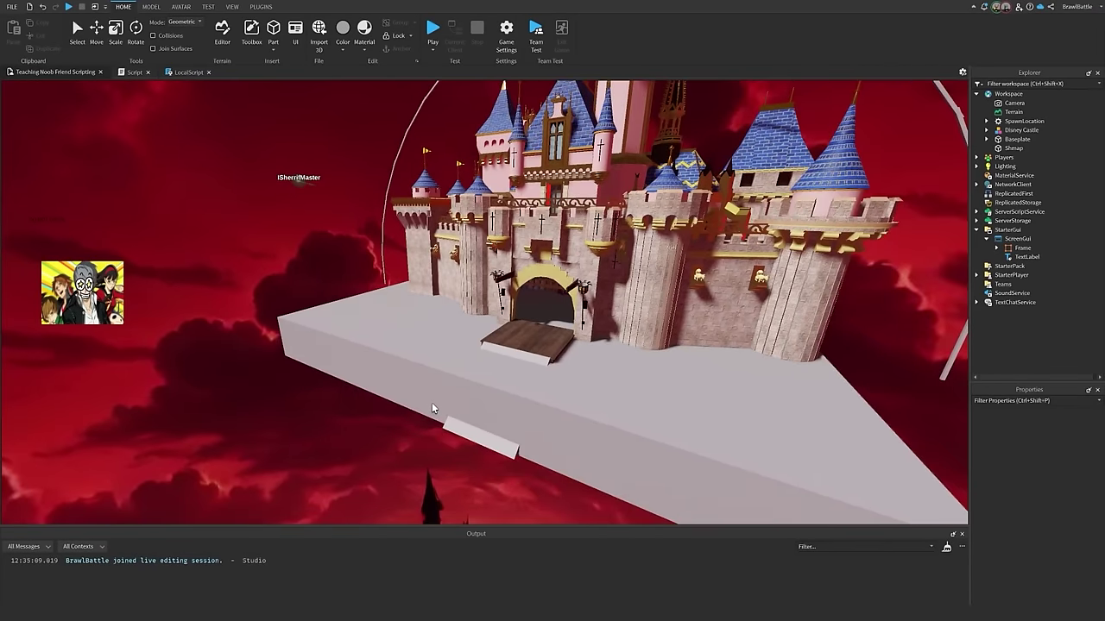
{"action": "scroll", "coordinate": [542, 404], "scroll_direction": "up", "scroll_amount": 5}
{"action": "scroll", "coordinate": [549, 401], "scroll_direction": "down", "scroll_amount": 3}
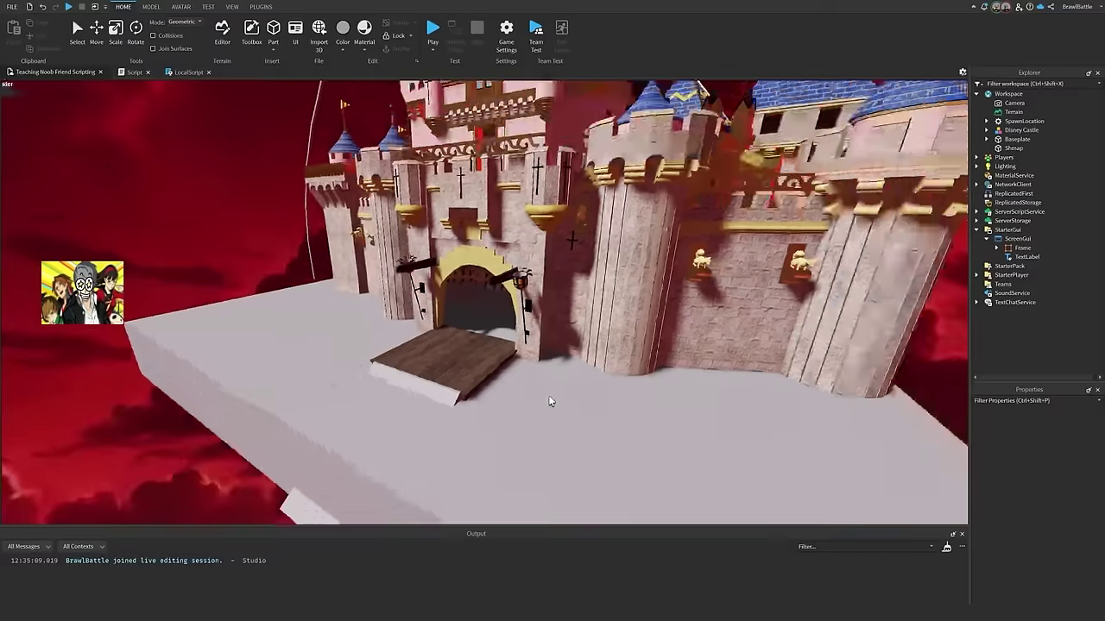
{"action": "scroll", "coordinate": [549, 401], "scroll_direction": "down", "scroll_amount": 5}
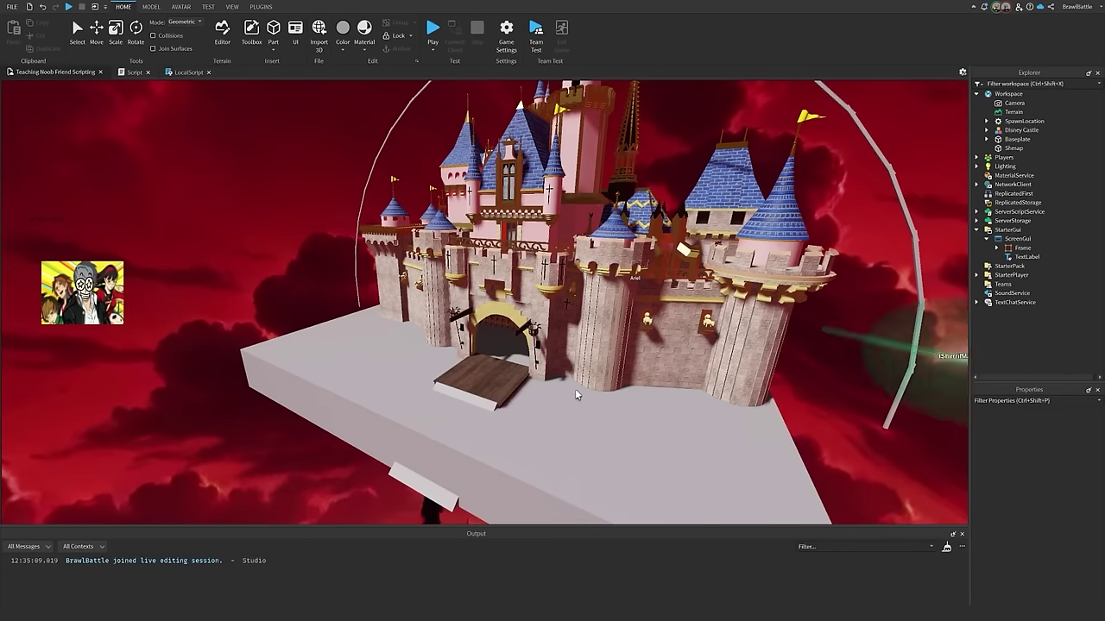
{"action": "key", "text": "s"}
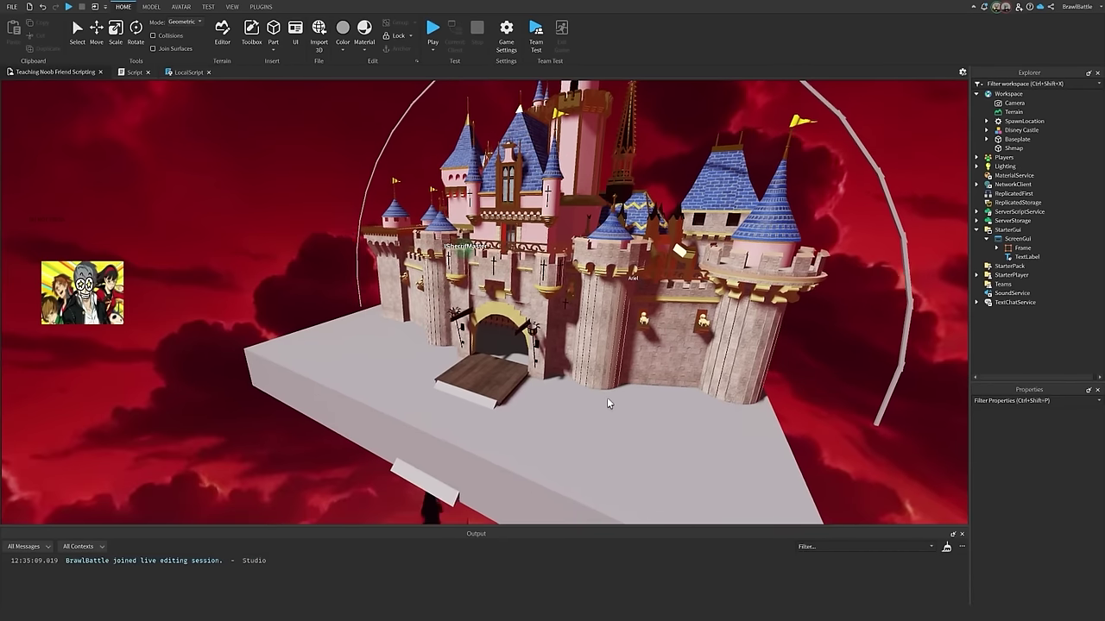
{"action": "key", "text": "w"}
{"action": "right_click_drag", "start_coordinate": [607, 399], "coordinate": [584, 400]}
{"action": "scroll", "coordinate": [530, 403], "scroll_direction": "down", "scroll_amount": 10}
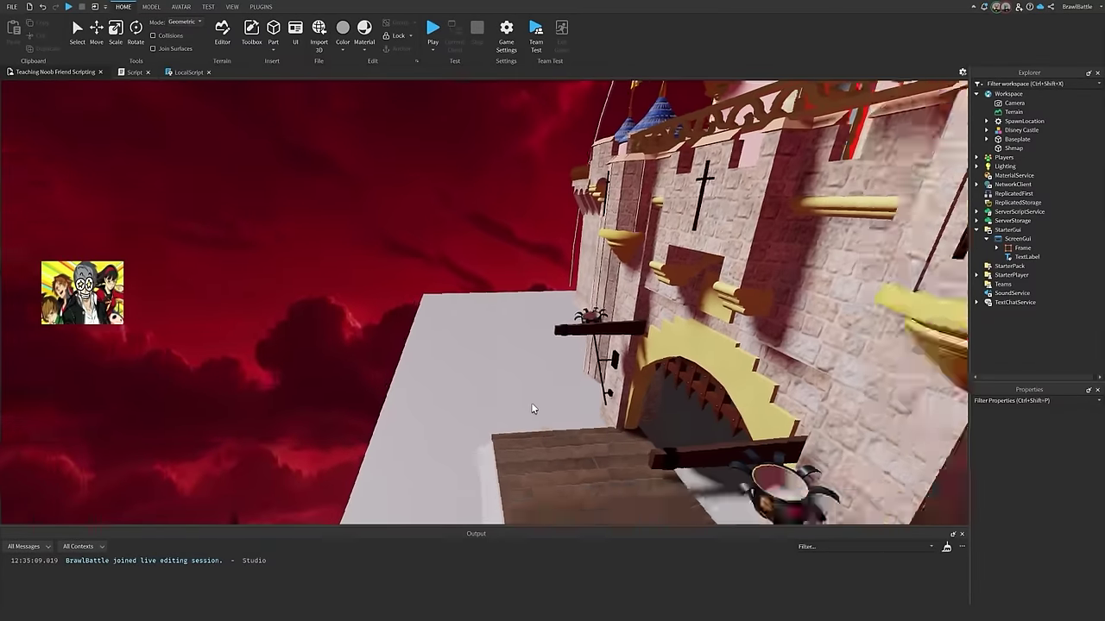
{"action": "scroll", "coordinate": [533, 403], "scroll_direction": "down", "scroll_amount": 10}
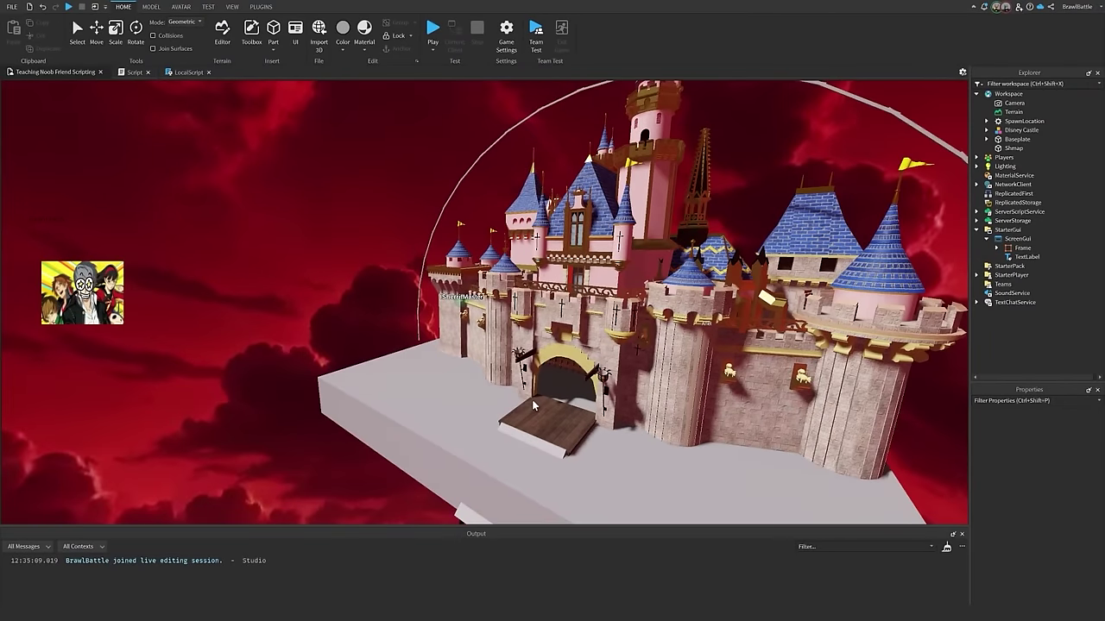
{"action": "scroll", "coordinate": [531, 399], "scroll_direction": "up", "scroll_amount": 5}
{"action": "scroll", "coordinate": [534, 405], "scroll_direction": "down", "scroll_amount": 3}
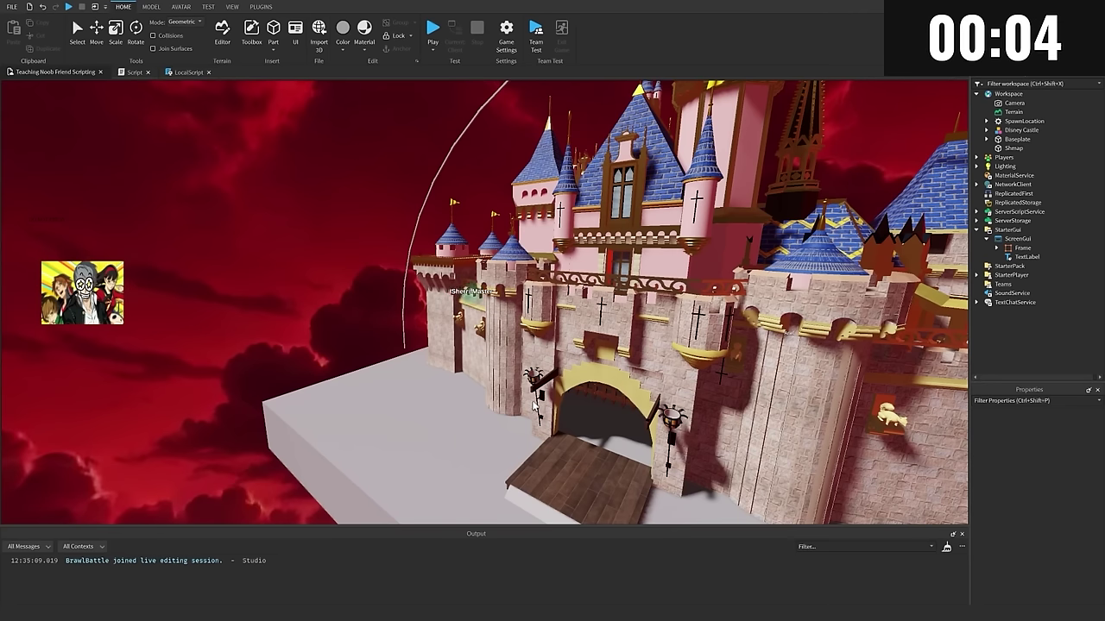
{"action": "scroll", "coordinate": [497, 385], "scroll_direction": "up", "scroll_amount": 2}
{"action": "scroll", "coordinate": [471, 401], "scroll_direction": "down", "scroll_amount": 4}
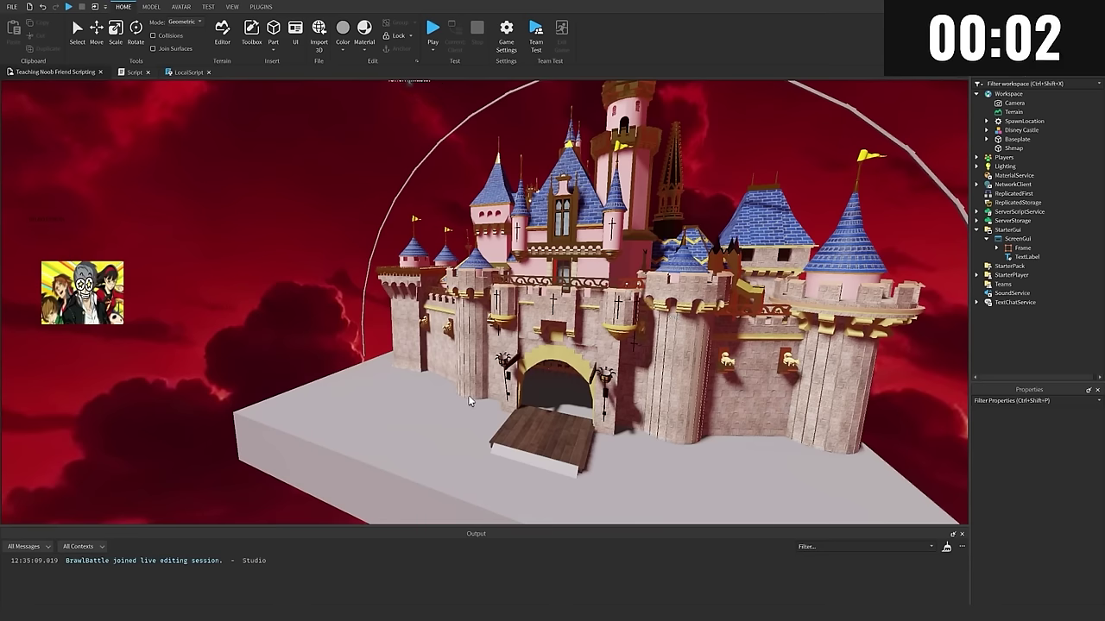
{"action": "key", "text": "s"}
{"action": "right_click_drag", "start_coordinate": [470, 402], "coordinate": [582, 376]}
{"action": "key", "text": "d"}
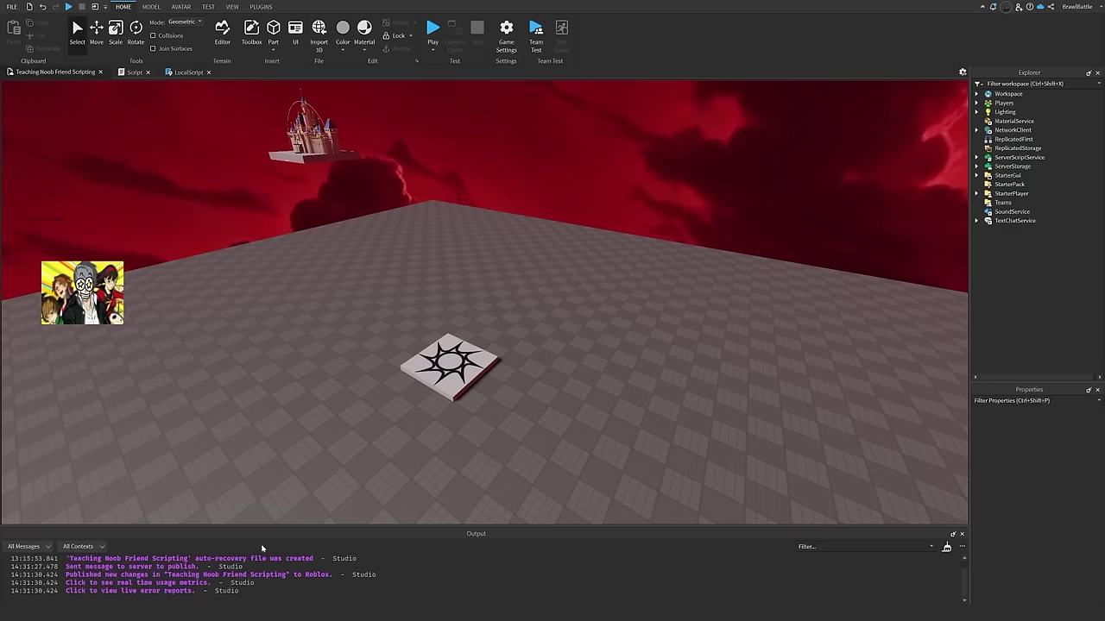
- Play the published place in Roblox, walking and jumping the character near the spawn platform among the other players
{"action": "mouse_move", "coordinate": [553, 363]}
{"action": "right_mouse_down"}
{"action": "mouse_move", "coordinate": [574, 345]}
{"action": "mouse_move", "coordinate": [544, 350]}
{"action": "right_mouse_up"}
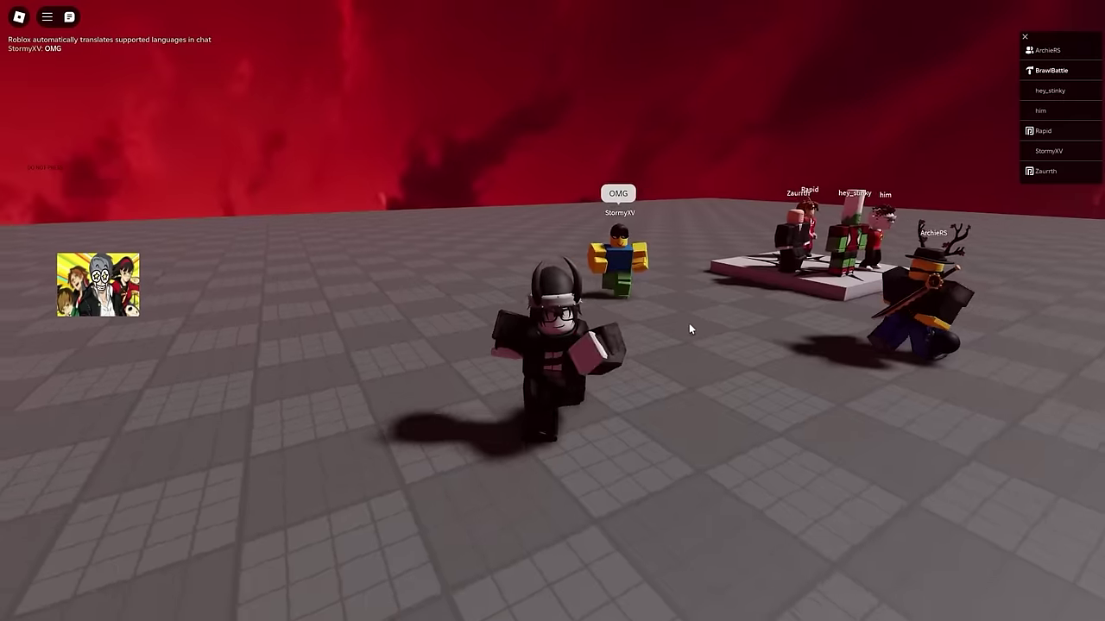
{"action": "key", "text": "w"}
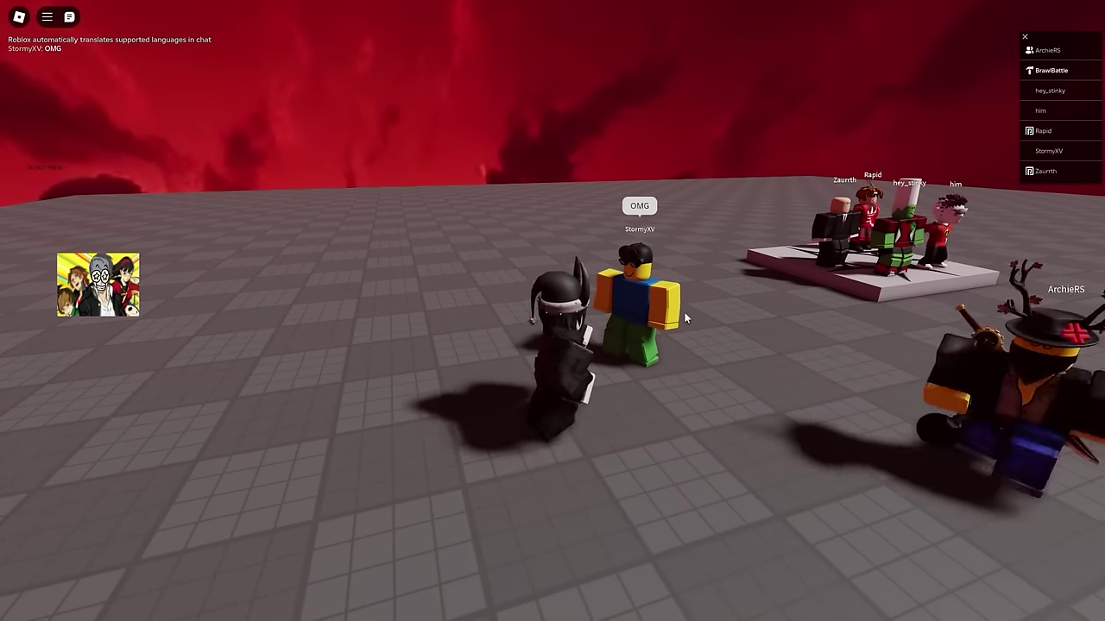
{"action": "key", "text": "space"}
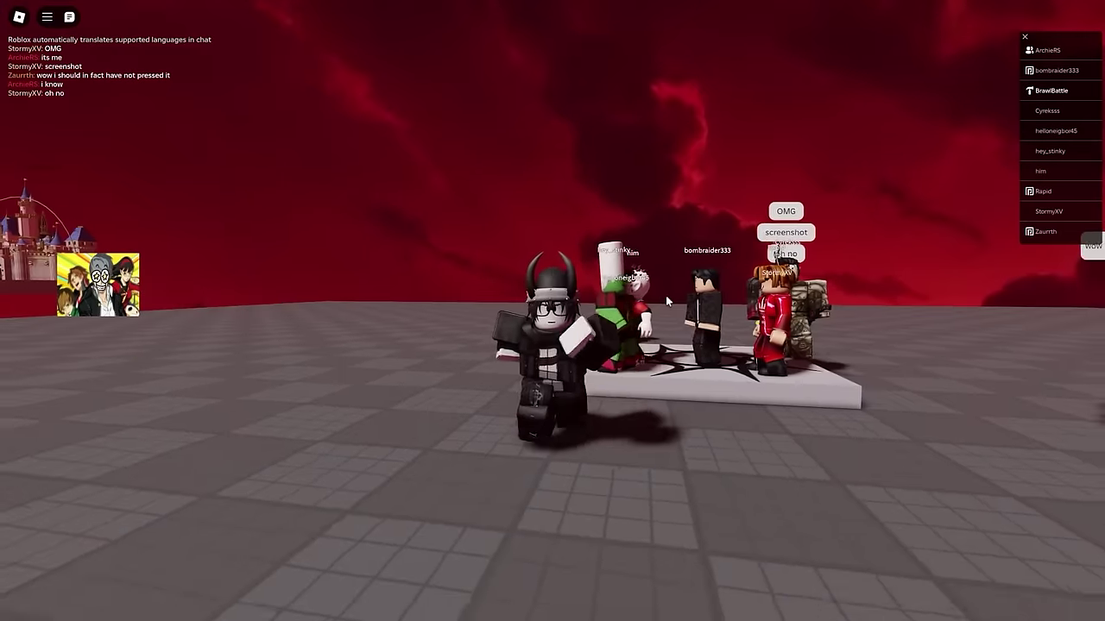
- Walk the character around the spawn platform among the other players and check the chat window
{"action": "key", "text": "s"}
{"action": "key", "text": "w"}
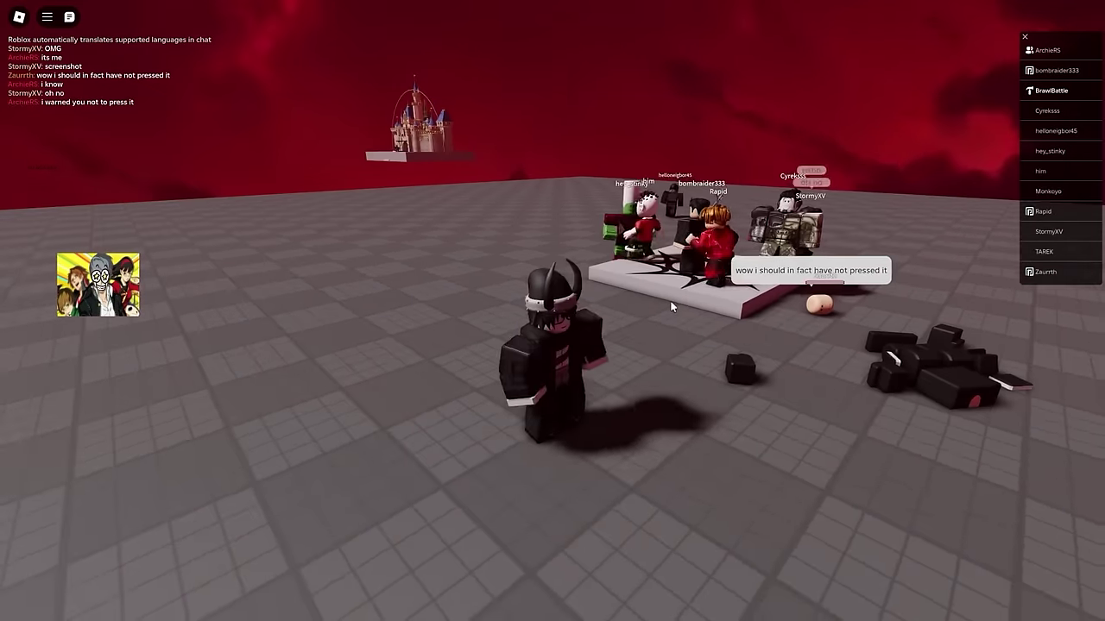
{"action": "key", "text": "w"}
{"action": "right_click_drag", "start_coordinate": [673, 307], "coordinate": [661, 304]}
{"action": "key", "text": "a"}
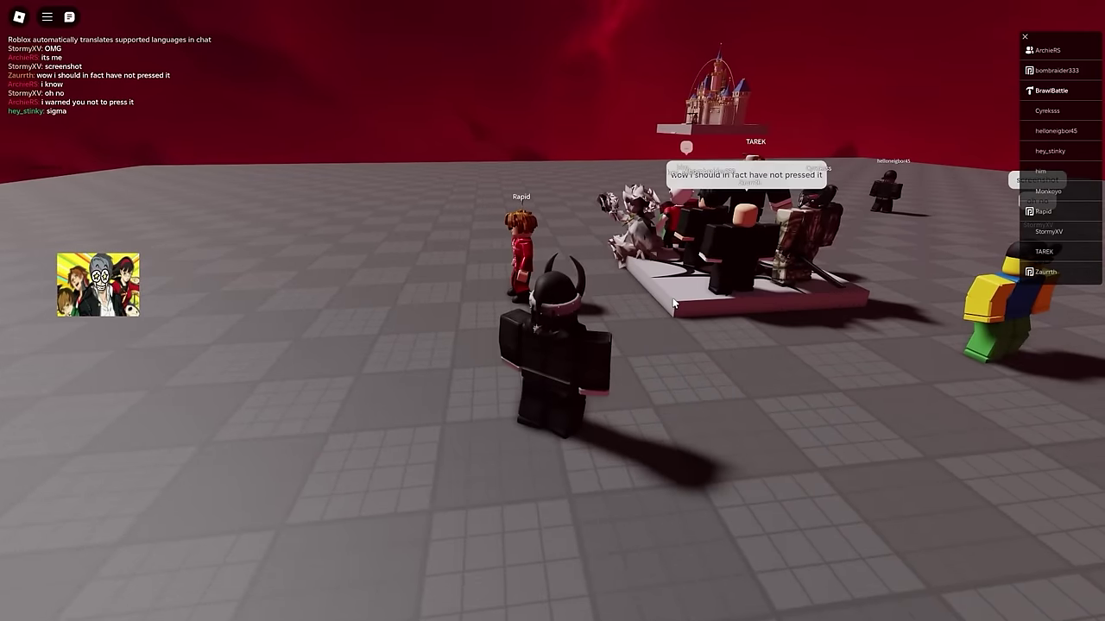
{"action": "key", "text": "w"}
{"action": "right_click_drag", "start_coordinate": [673, 314], "coordinate": [671, 314]}
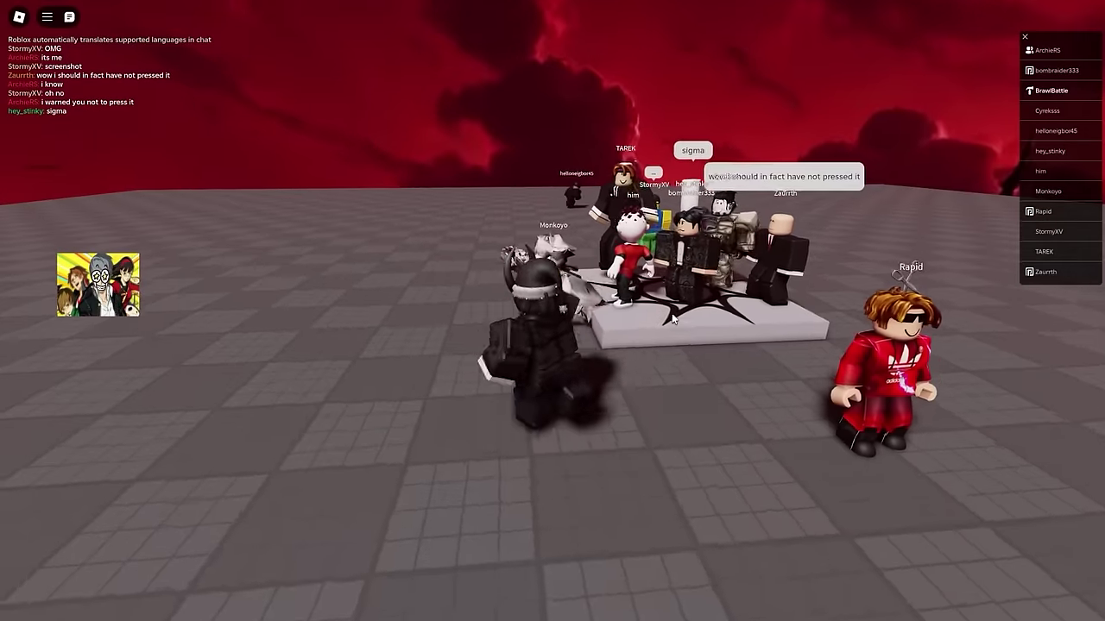
{"action": "key", "text": "a"}
{"action": "key", "text": "s"}
{"action": "mouse_move", "coordinate": [98, 211]}
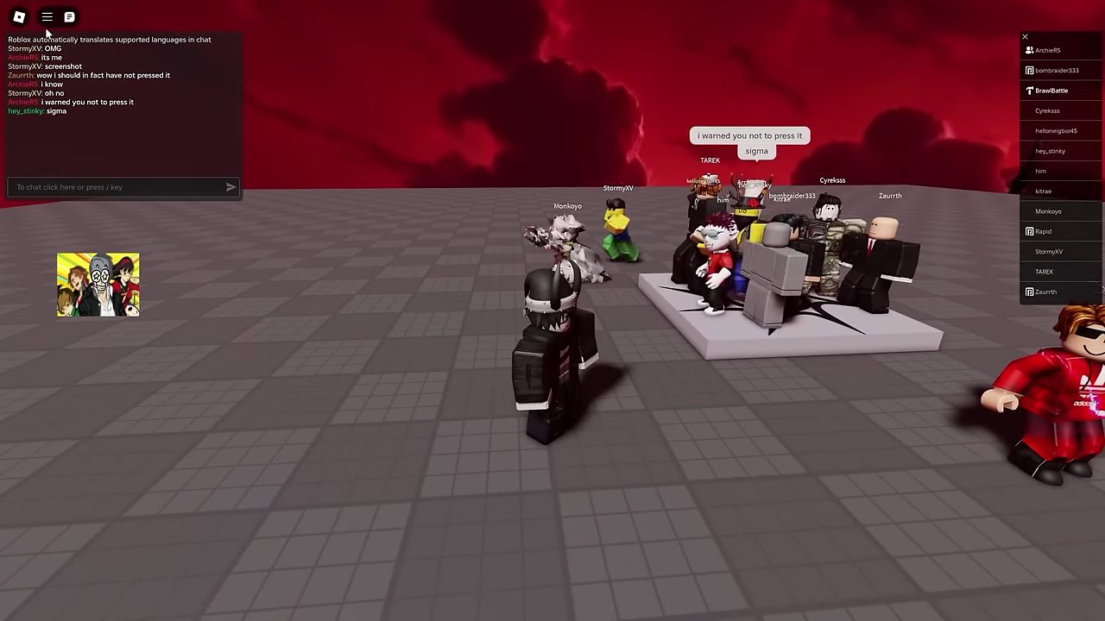
{"action": "left_click", "coordinate": [69, 23]}
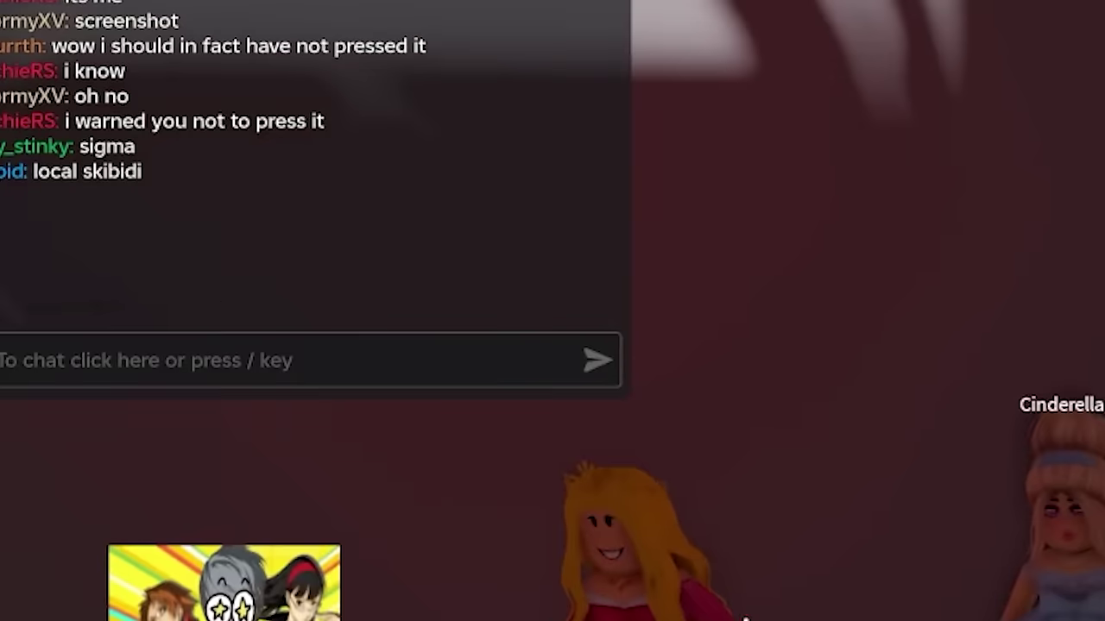
- Explore the castle's princess hall and the wooden bridge at its front gate with the character
{"action": "right_click_drag", "start_coordinate": [590, 320], "coordinate": [655, 321]}
{"action": "key", "text": "w"}
{"action": "right_click_drag", "start_coordinate": [733, 318], "coordinate": [734, 318]}
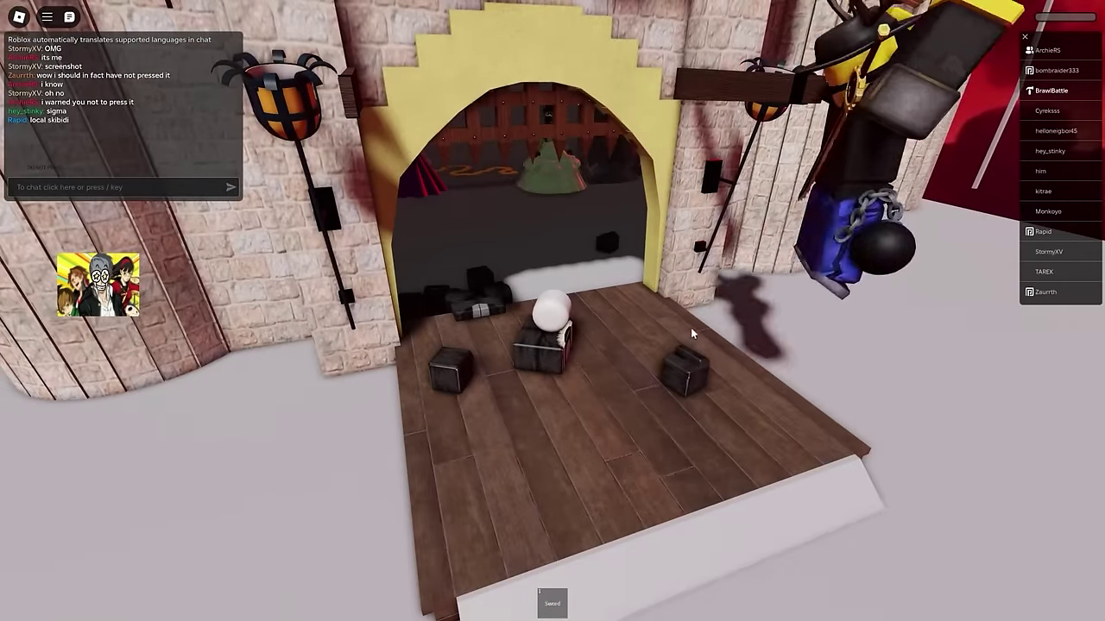
{"action": "right_click_drag", "start_coordinate": [633, 341], "coordinate": [680, 342]}
{"action": "scroll", "coordinate": [642, 346], "scroll_direction": "down", "scroll_amount": 4}
{"action": "key", "text": "s"}
{"action": "key", "text": "space"}
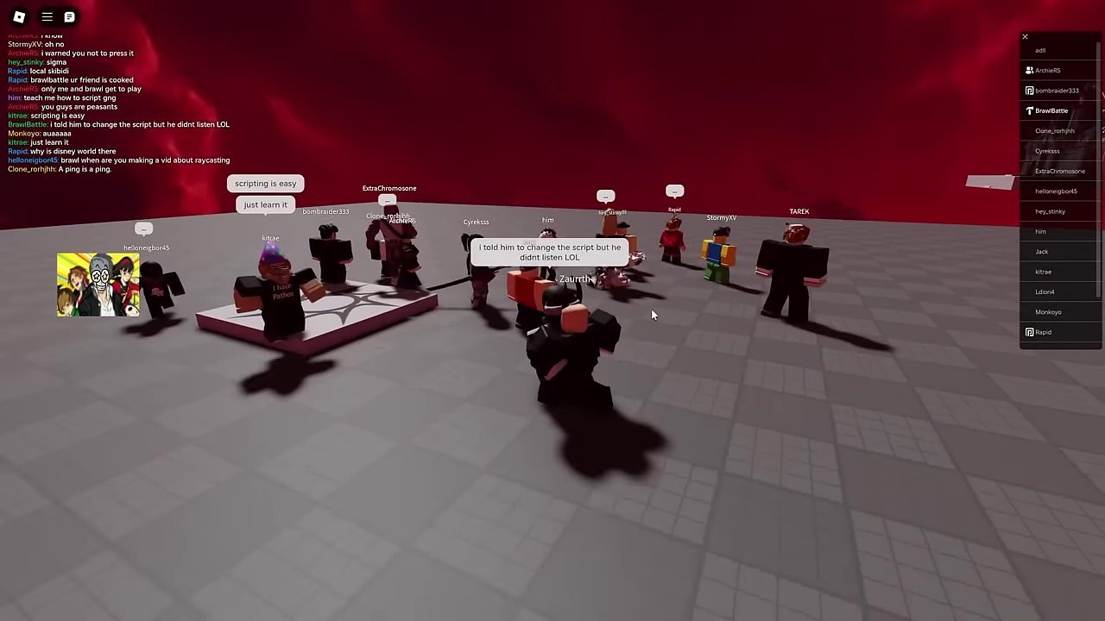
- Move the character between the spawn area and the castle's entrance hall, jumping and checking the surroundings
{"action": "key", "text": "w"}
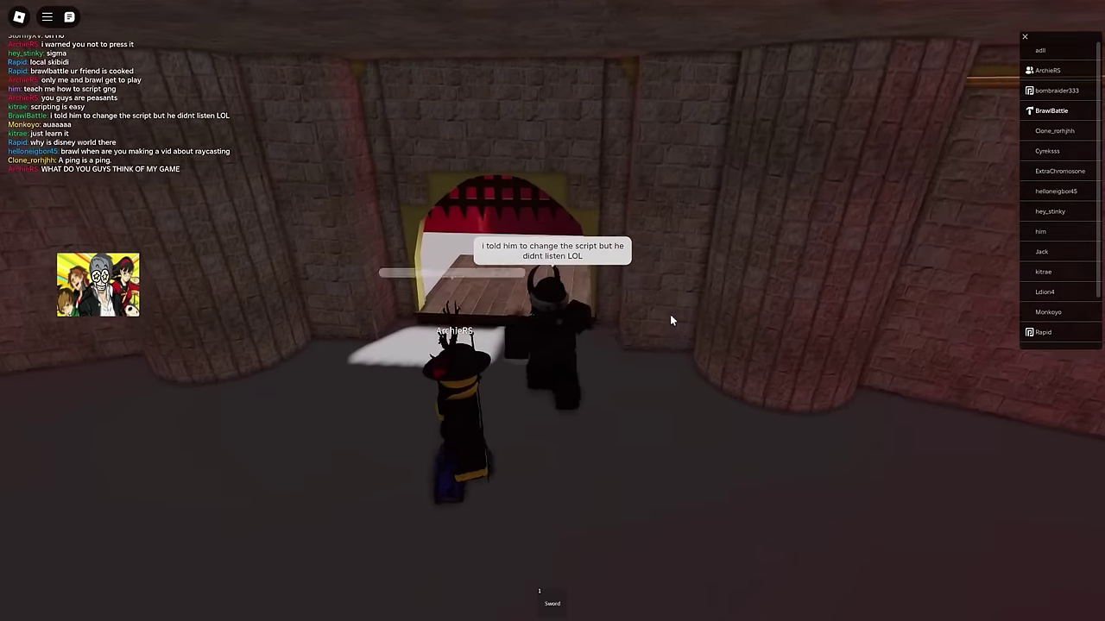
{"action": "right_click_drag", "start_coordinate": [731, 311], "coordinate": [731, 311]}
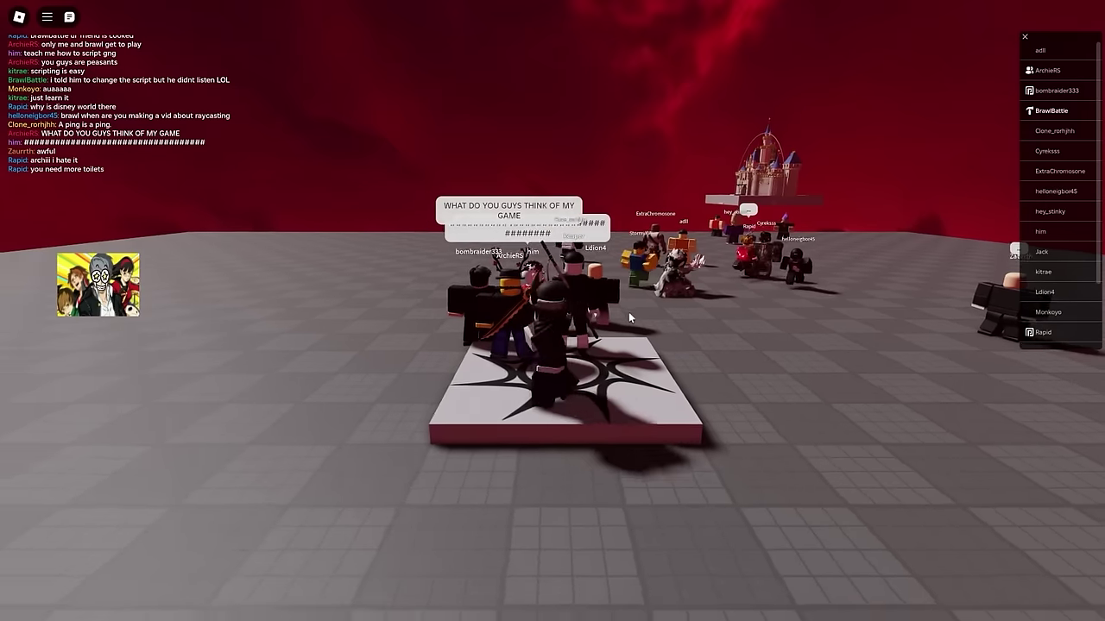
{"action": "key", "text": "a"}
{"action": "right_click_drag", "start_coordinate": [615, 308], "coordinate": [624, 313]}
{"action": "key", "text": "space"}
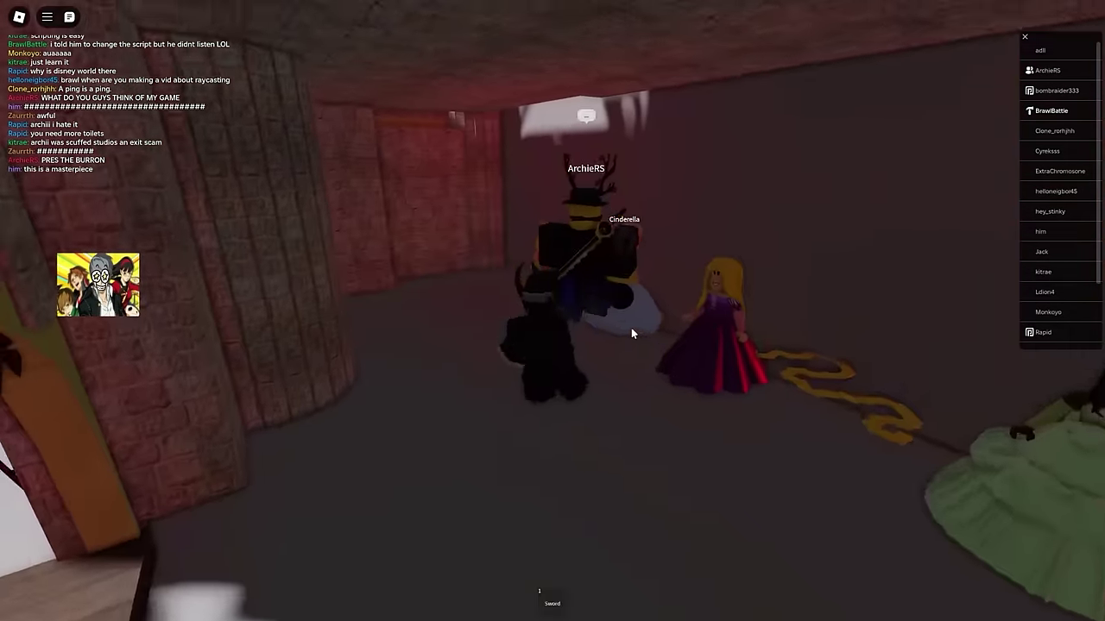
- Equip the Sword inside the castle hall and try it out around the front gate and outer platform
{"action": "right_click_drag", "start_coordinate": [633, 334], "coordinate": [649, 332]}
{"action": "key", "text": "1"}
{"action": "key", "text": "w"}
{"action": "key", "text": "space"}
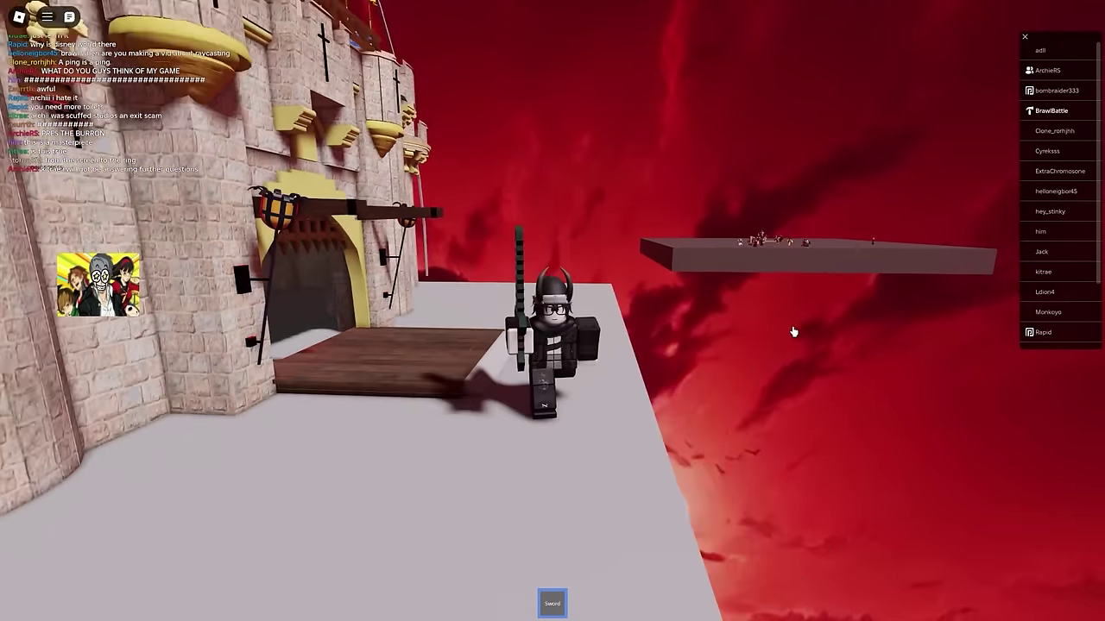
{"action": "right_click_drag", "start_coordinate": [794, 328], "coordinate": [681, 343]}
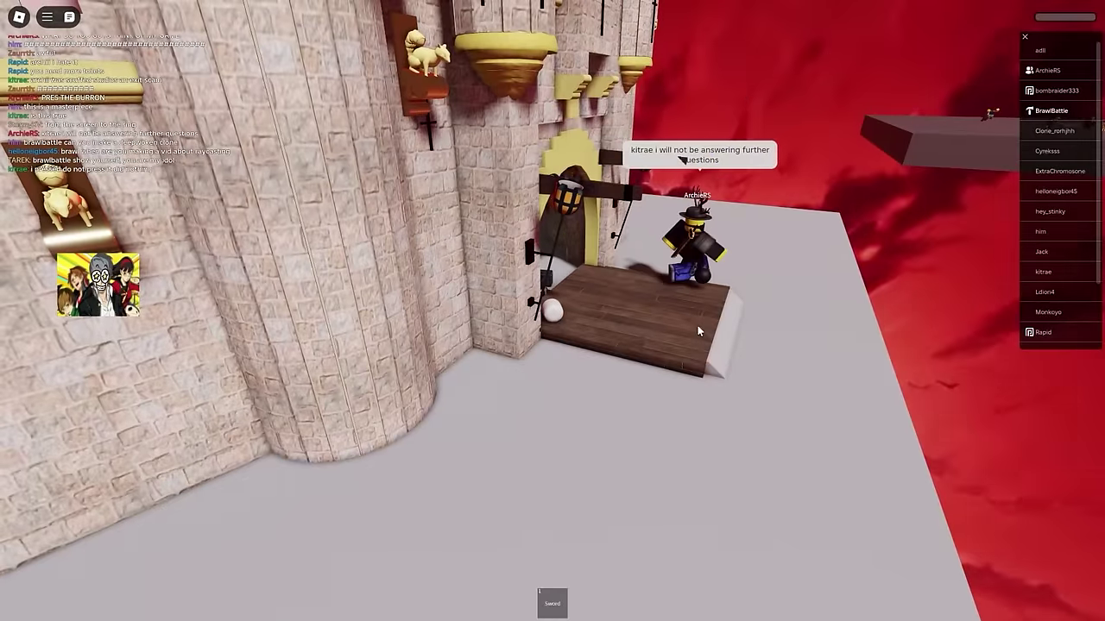
{"action": "mouse_move", "coordinate": [699, 332]}
{"action": "right_mouse_down"}
{"action": "mouse_move", "coordinate": [640, 306]}
{"action": "mouse_move", "coordinate": [677, 312]}
{"action": "mouse_move", "coordinate": [701, 345]}
{"action": "right_mouse_up"}
{"action": "key", "text": "space"}
{"action": "key", "text": "w"}
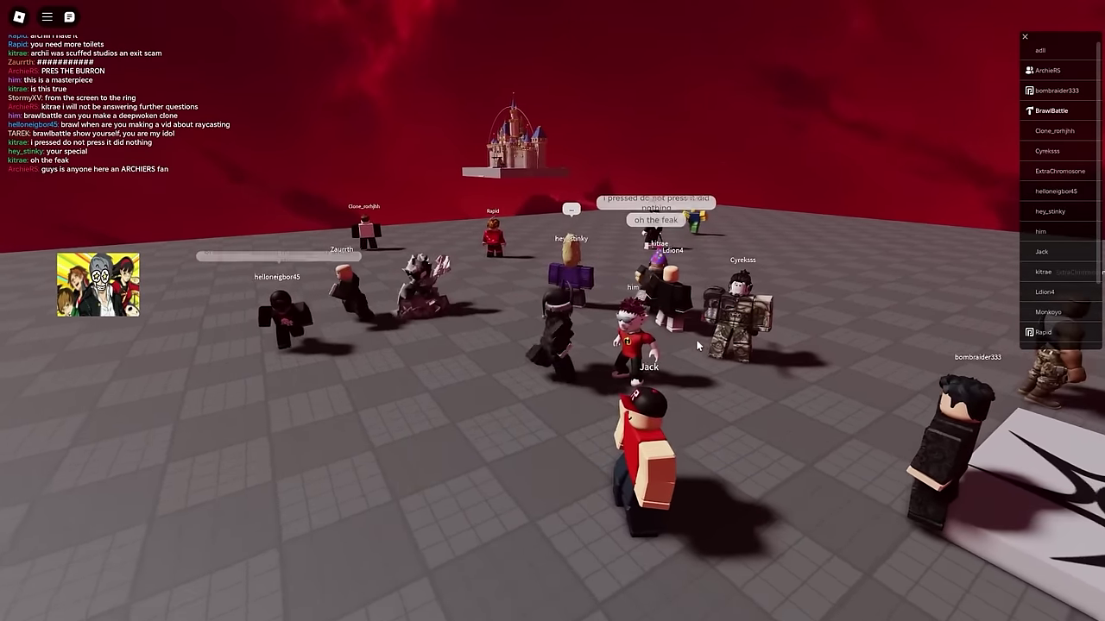
- Walk and jump the character among the gathered players, viewing the crowd and the floating castle from different angles
{"action": "right_click_drag", "start_coordinate": [698, 345], "coordinate": [689, 343]}
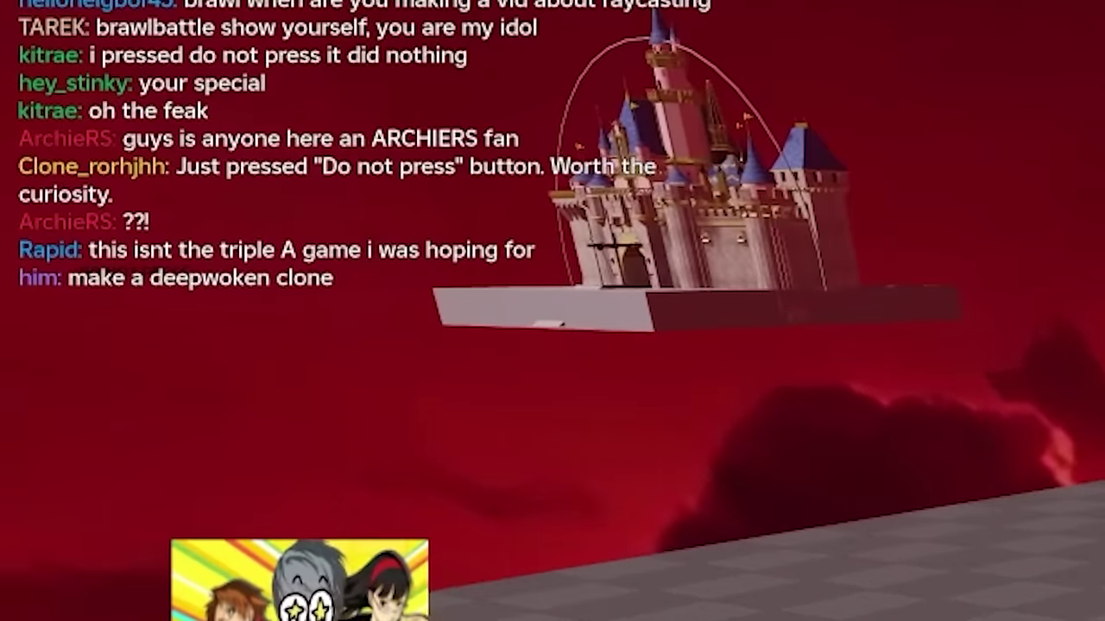
{"action": "key", "text": "Tab"}
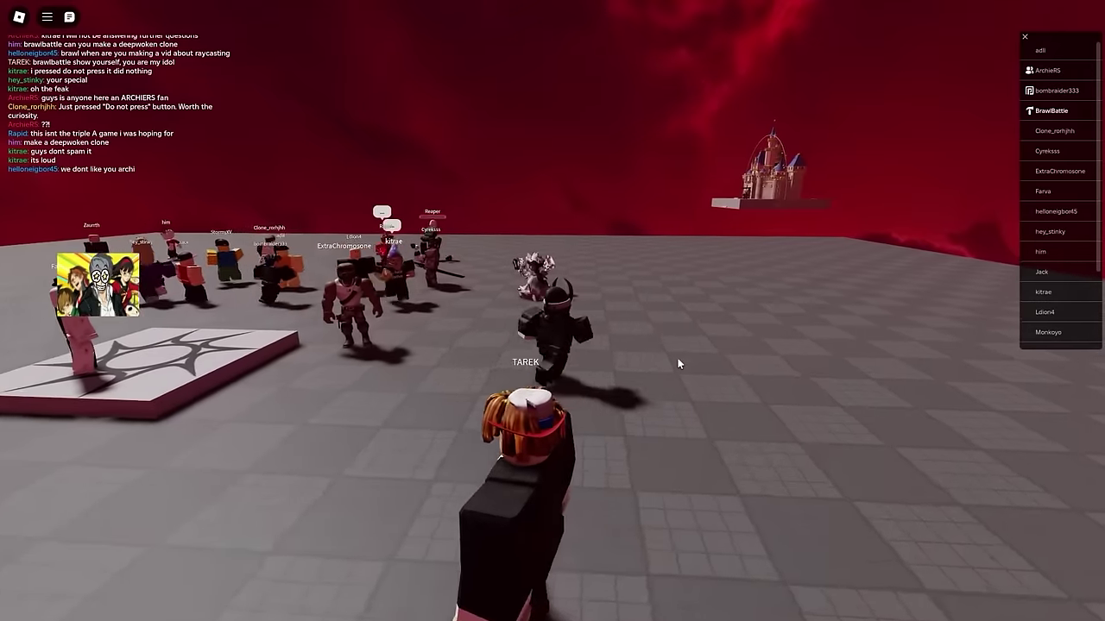
{"action": "right_click_drag", "start_coordinate": [680, 364], "coordinate": [652, 368]}
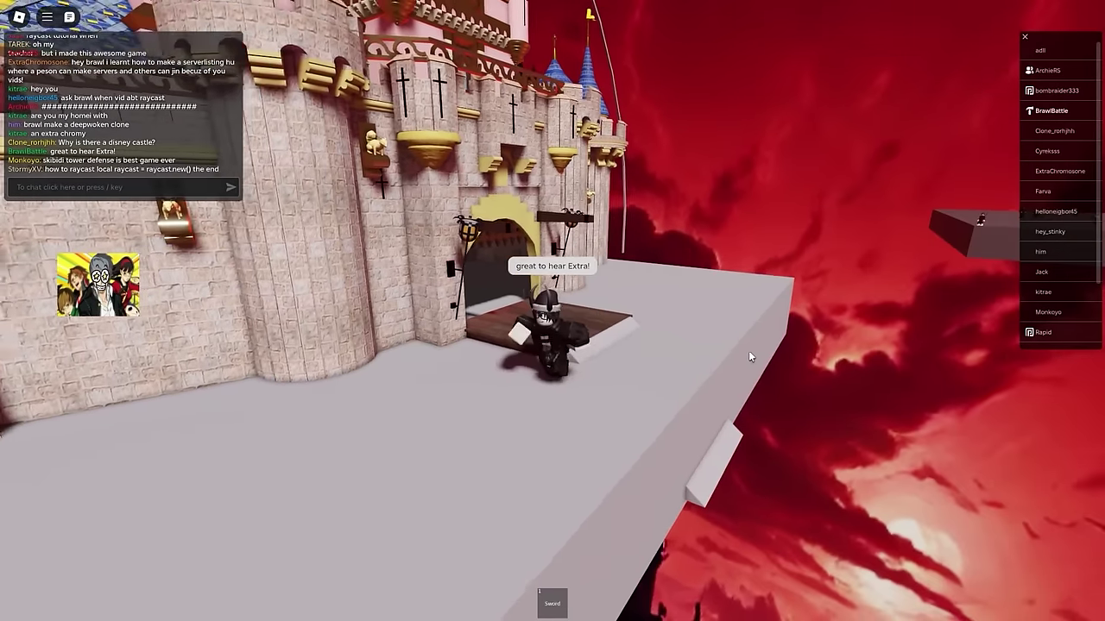
{"action": "right_click_drag", "start_coordinate": [749, 356], "coordinate": [690, 358]}
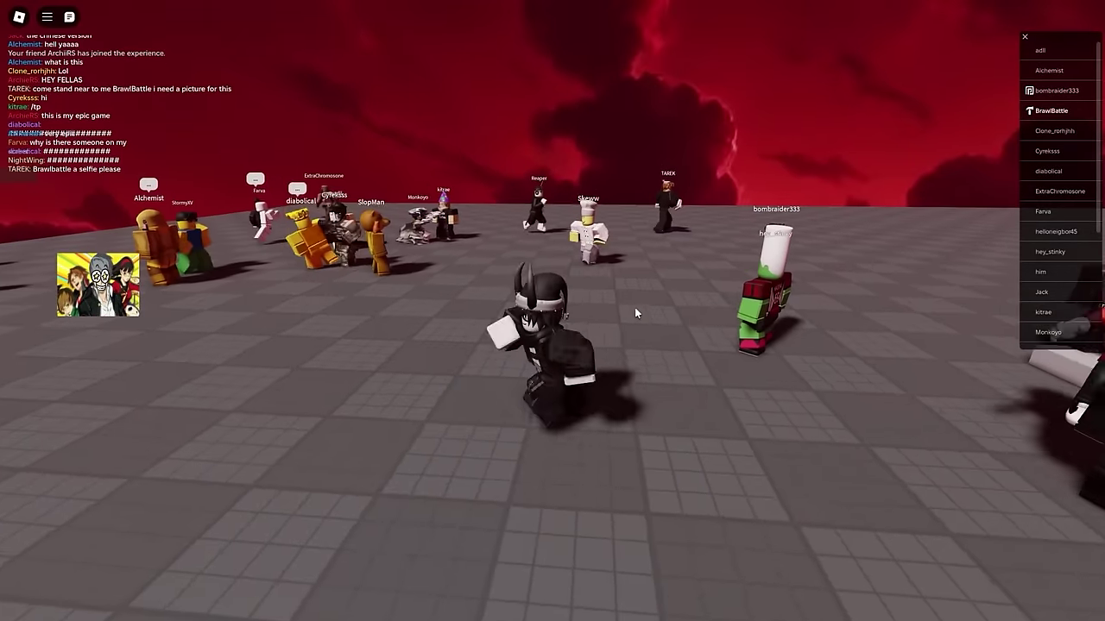
{"action": "right_click_drag", "start_coordinate": [635, 308], "coordinate": [681, 305]}
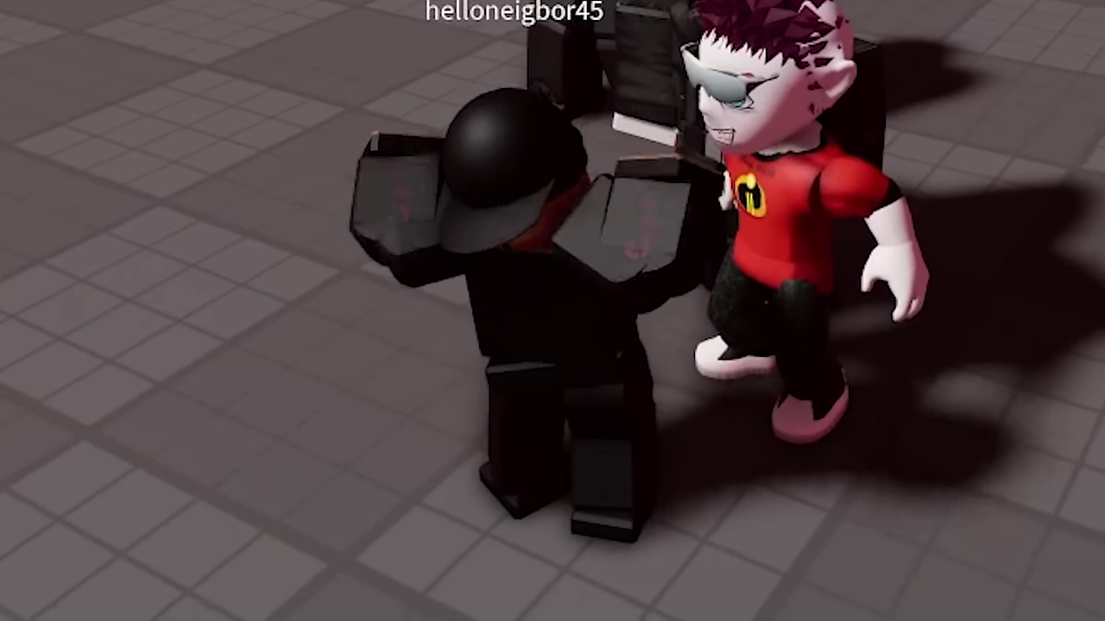
{"action": "right_click_drag", "start_coordinate": [835, 2], "coordinate": [838, 2]}
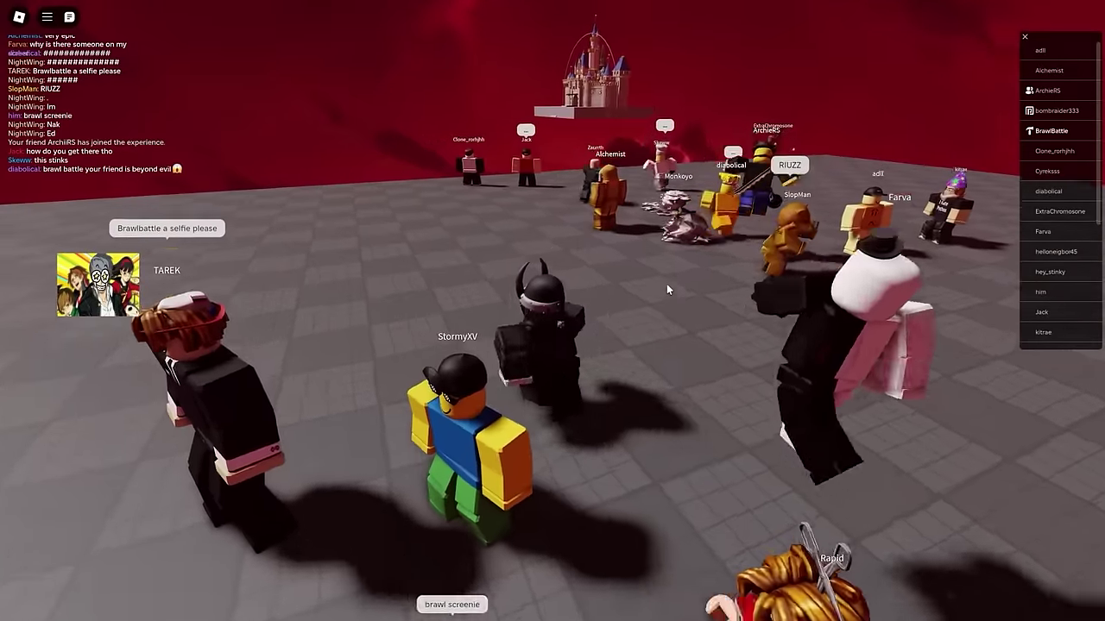
{"action": "key", "text": "w"}
{"action": "key", "text": "space"}
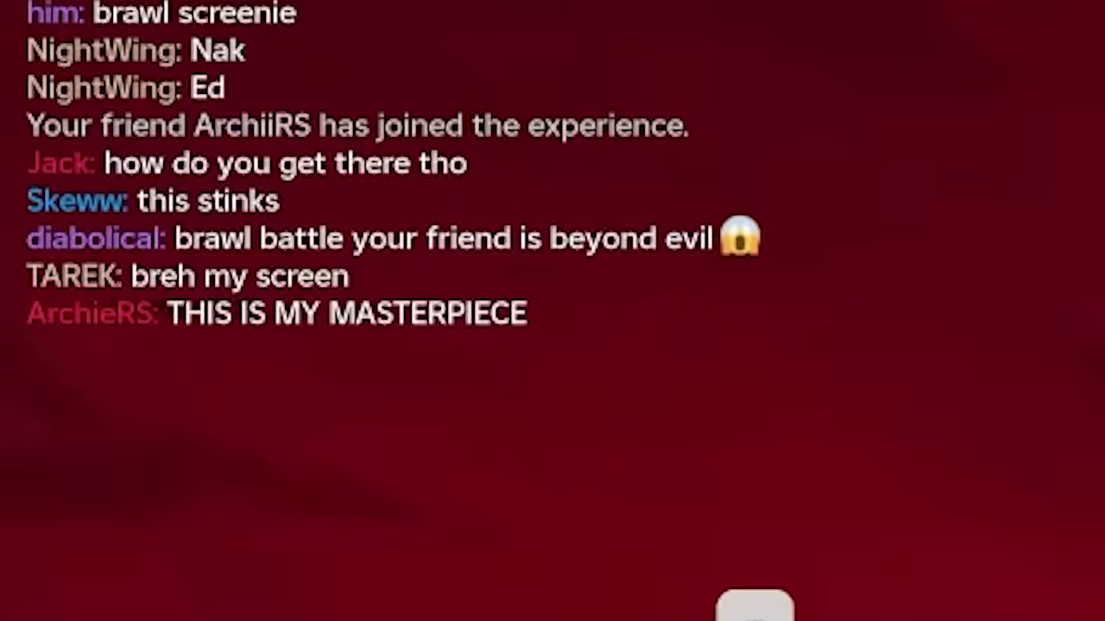
{"action": "key", "text": "w"}
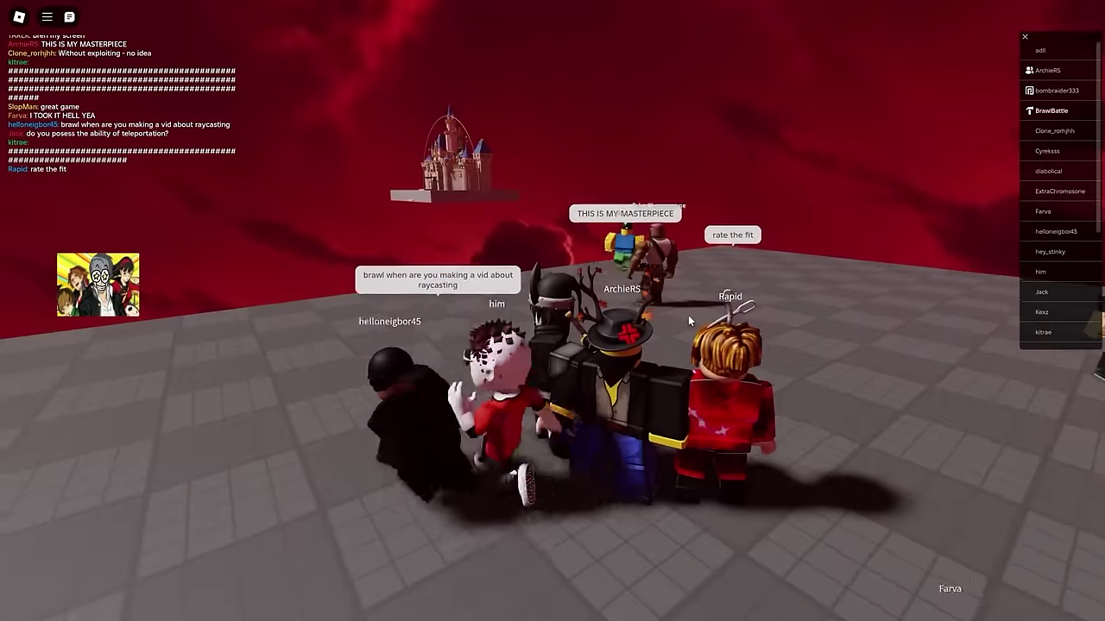
- Reply "10/10" in the game chat to the player asking for an outfit rating
{"action": "right_click_drag", "start_coordinate": [688, 316], "coordinate": [714, 328]}
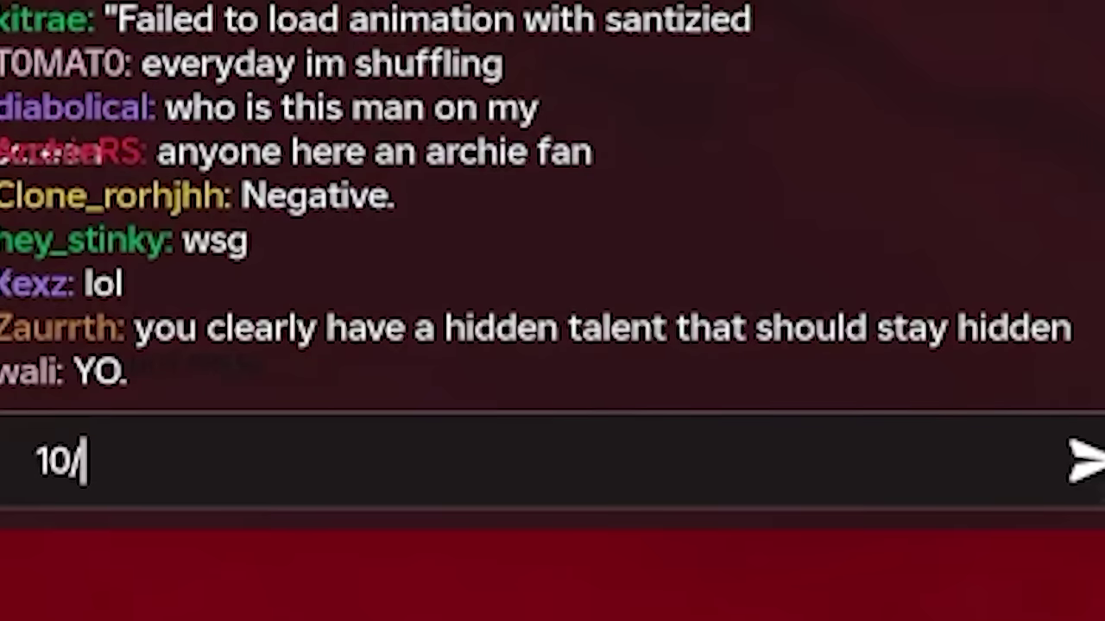
{"action": "type", "text": "10"}
{"action": "key", "text": "Return"}
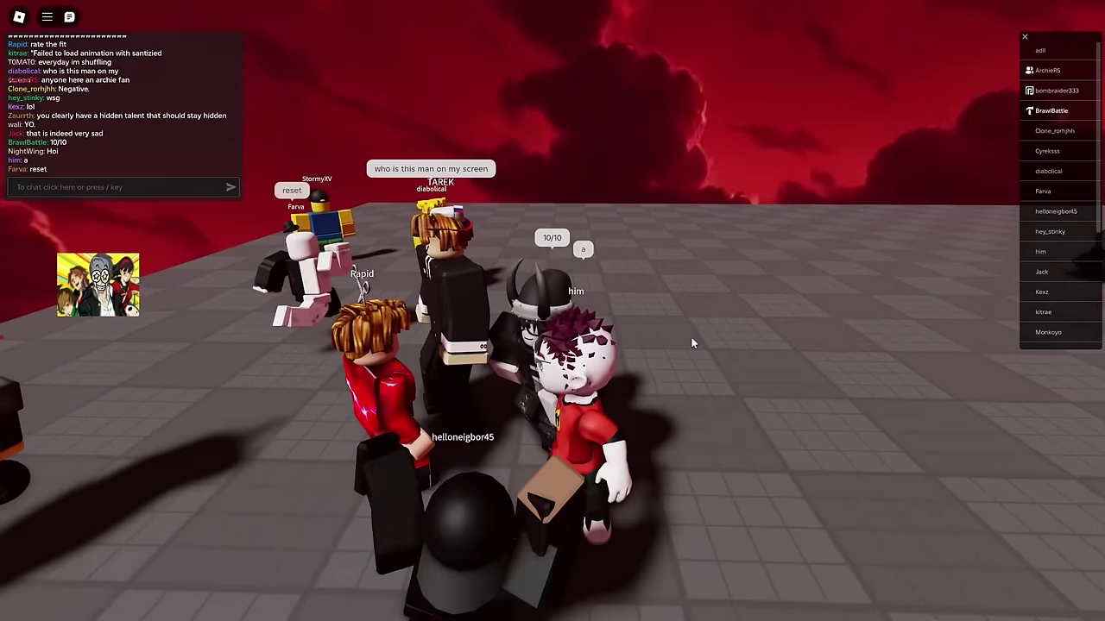
- Frame the gathered crowd of players for a closing group shot from several angles and distances
{"action": "right_click_drag", "start_coordinate": [692, 339], "coordinate": [694, 321]}
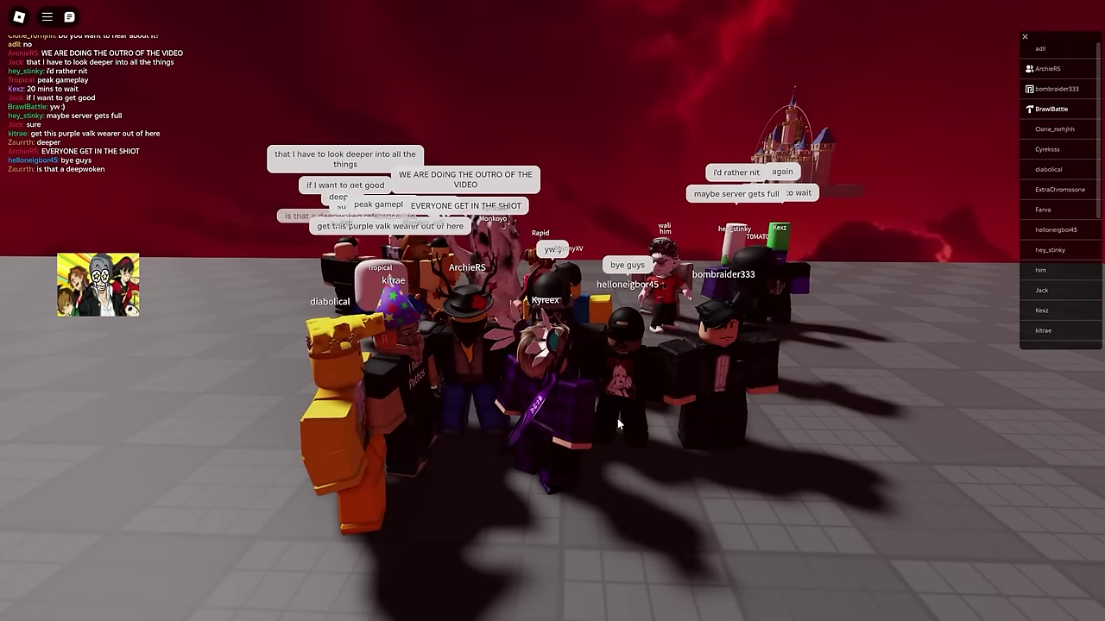
{"action": "right_click_drag", "start_coordinate": [554, 434], "coordinate": [554, 433]}
{"action": "scroll", "coordinate": [555, 433], "scroll_direction": "up", "scroll_amount": 2}
{"action": "scroll", "coordinate": [554, 433], "scroll_direction": "down", "scroll_amount": 3}
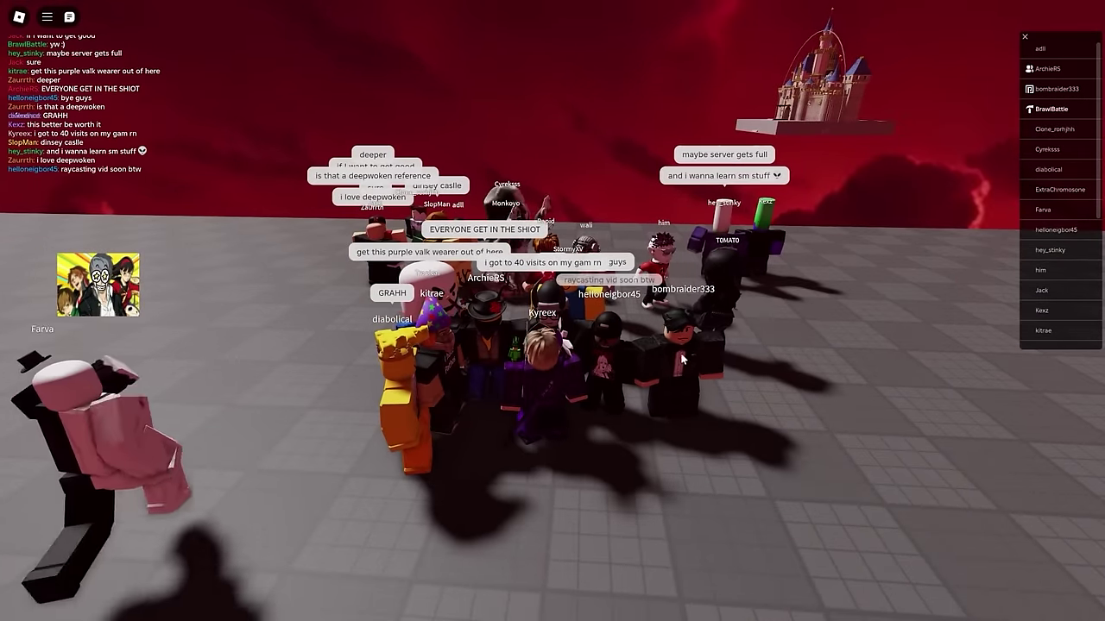
{"action": "right_click_drag", "start_coordinate": [631, 438], "coordinate": [630, 437]}
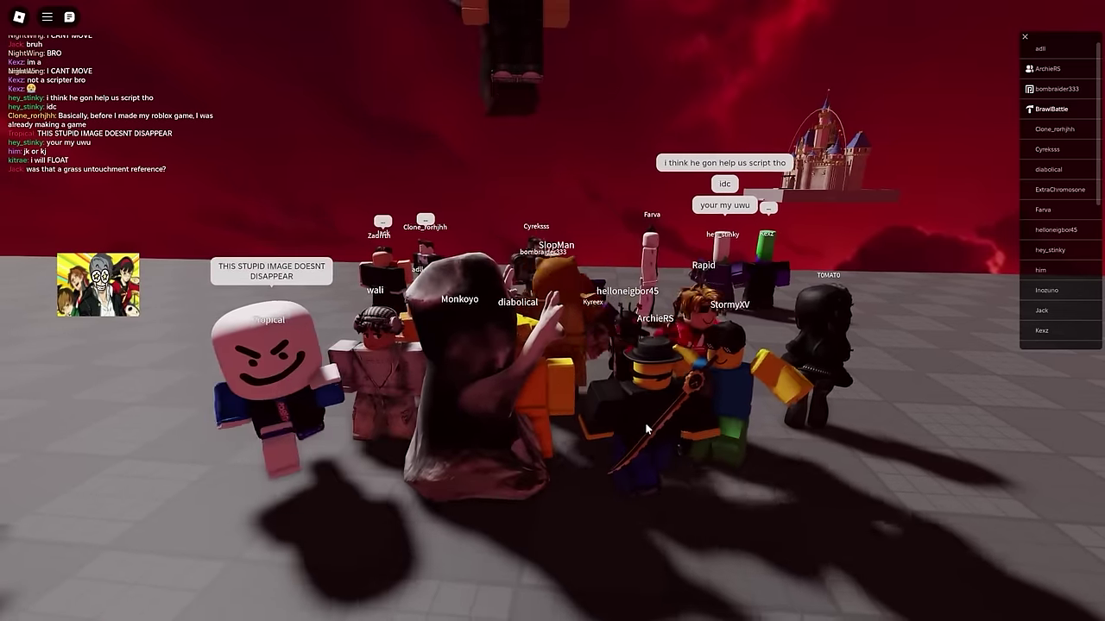
{"action": "right_click_drag", "start_coordinate": [645, 422], "coordinate": [592, 412]}
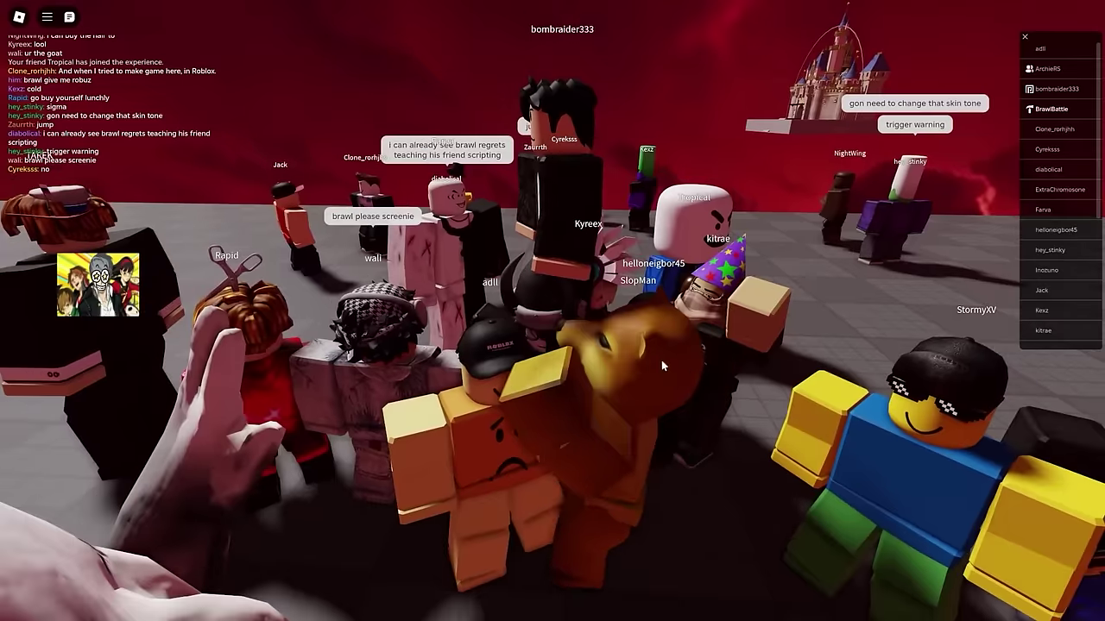
{"action": "right_click_drag", "start_coordinate": [661, 360], "coordinate": [651, 361]}
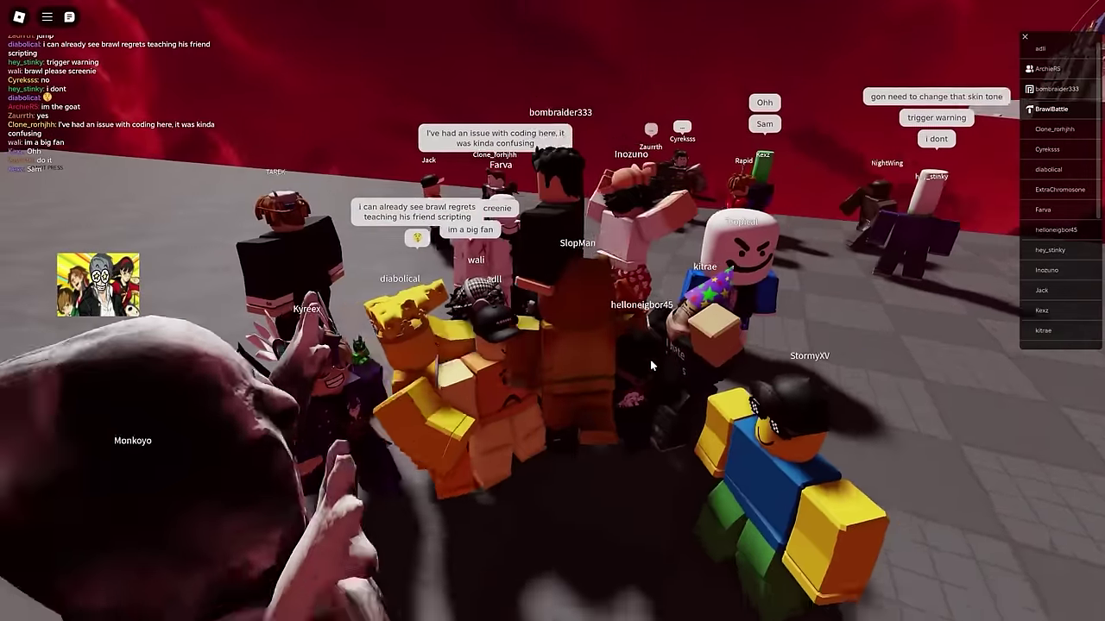
{"action": "scroll", "coordinate": [651, 361], "scroll_direction": "down", "scroll_amount": 3}
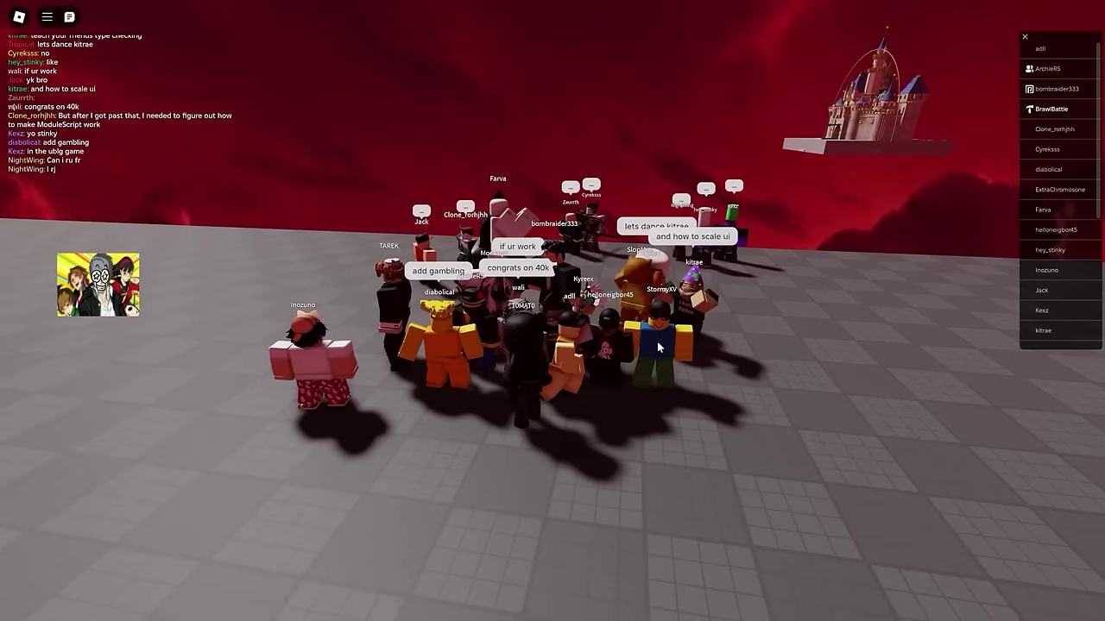
{"action": "right_click_drag", "start_coordinate": [672, 321], "coordinate": [672, 324]}
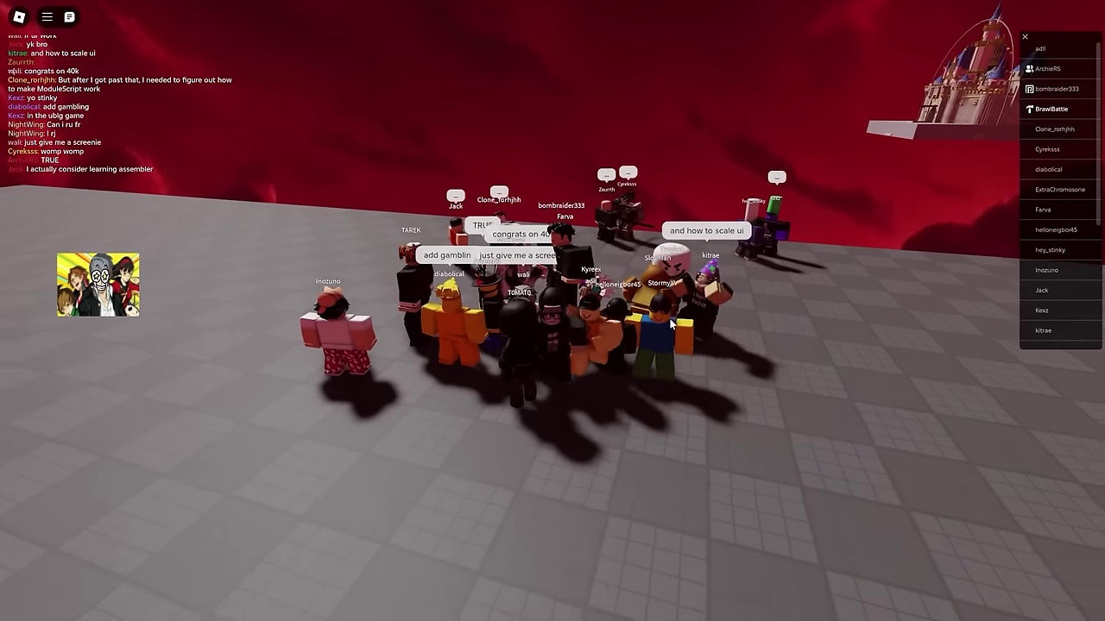
{"action": "scroll", "coordinate": [671, 325], "scroll_direction": "up", "scroll_amount": 3}
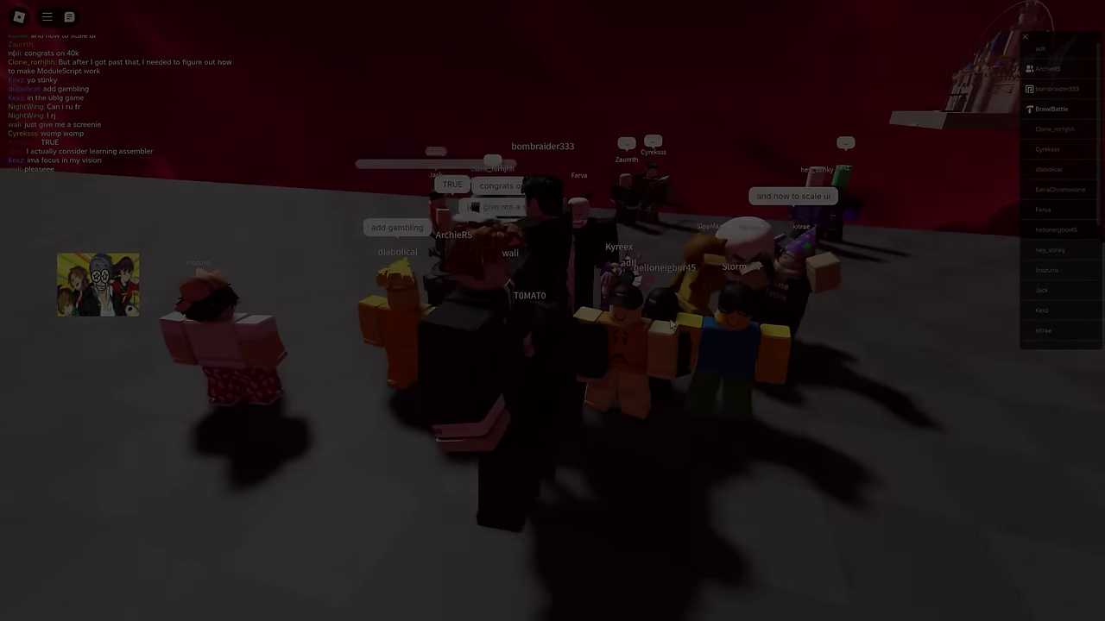